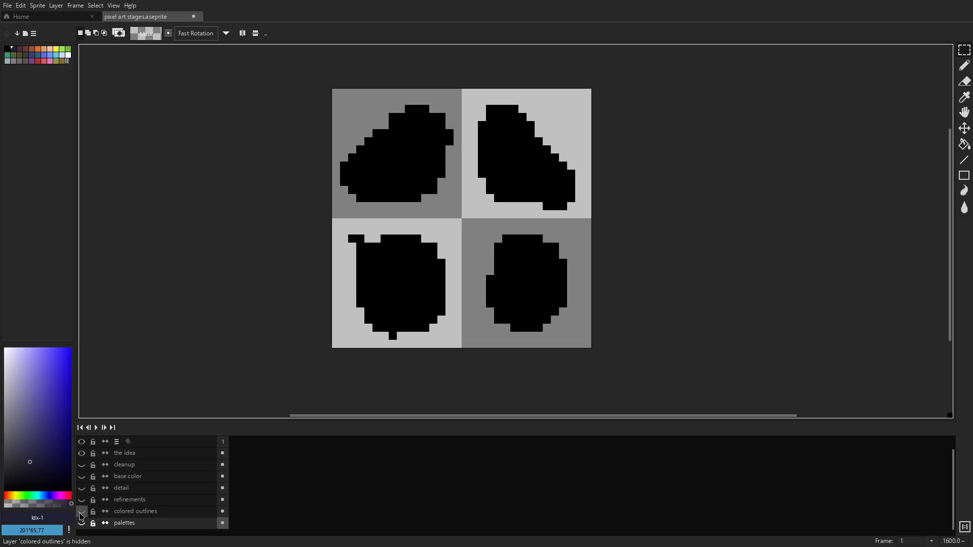
- Hide the idea layer and show the colored outlines layer to view the finished sprites
click(82, 453)
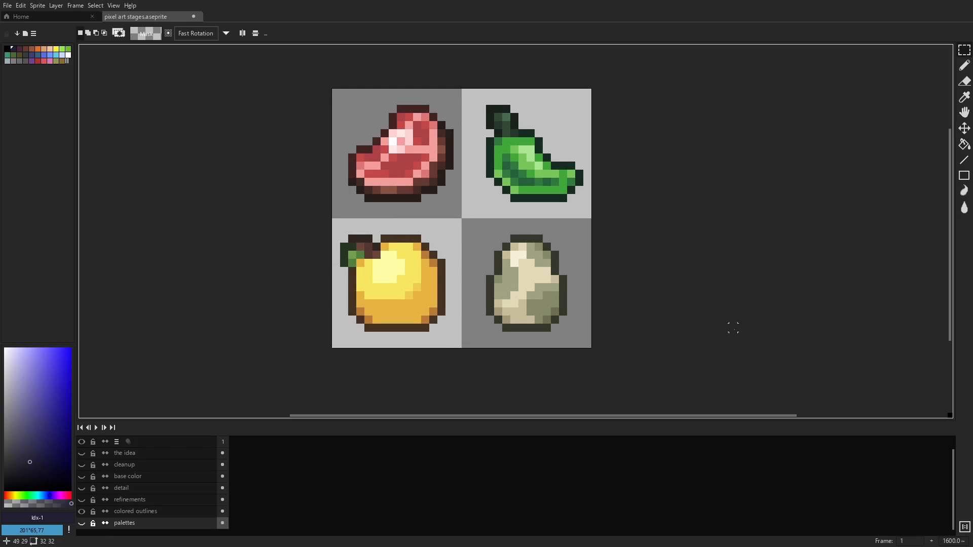
scroll(489, 191, up, 2)
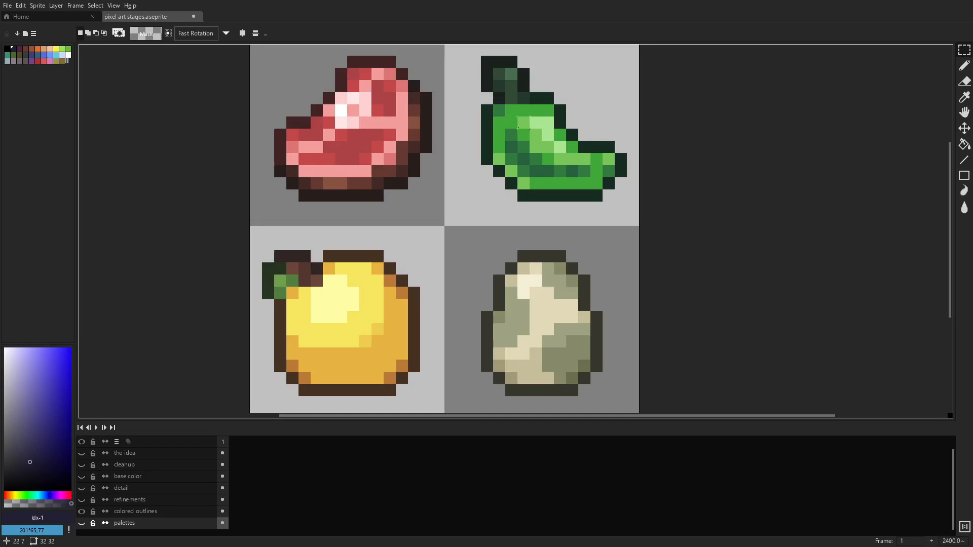
scroll(439, 158, down, 2)
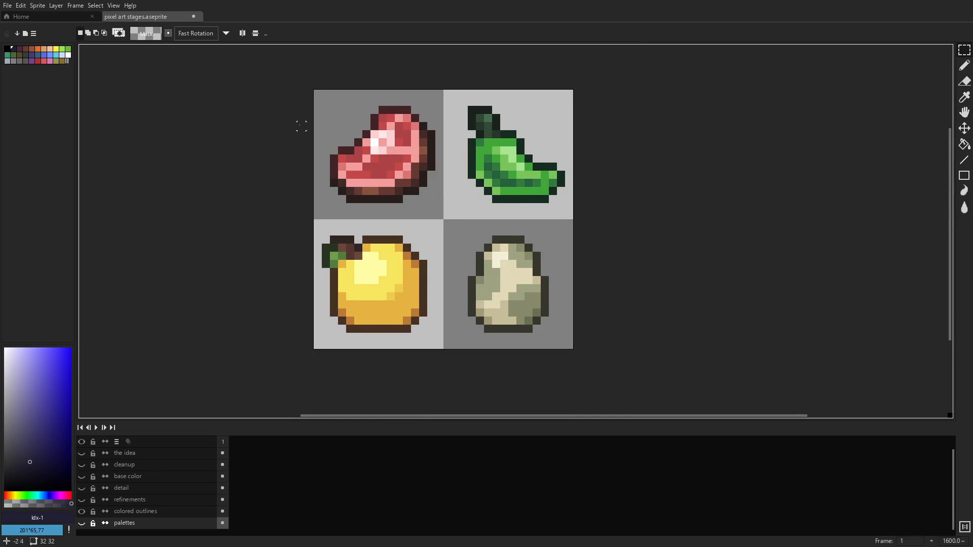
- Outline the 16 by 16 meat tile with a marquee selection, and likewise the pepper tile, clearing the selection each time
drag(314, 89, 443, 219)
scroll(390, 104, up, 2)
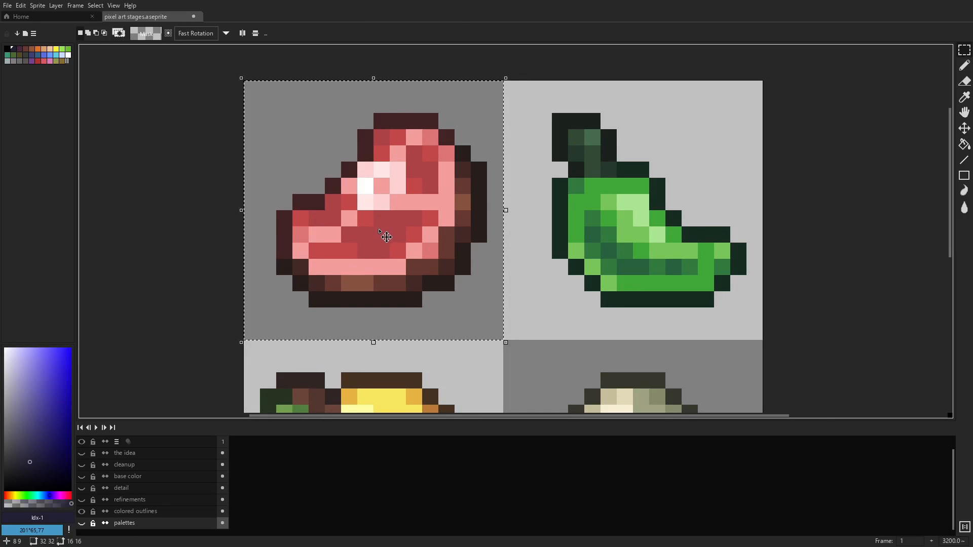
scroll(393, 228, up, 2)
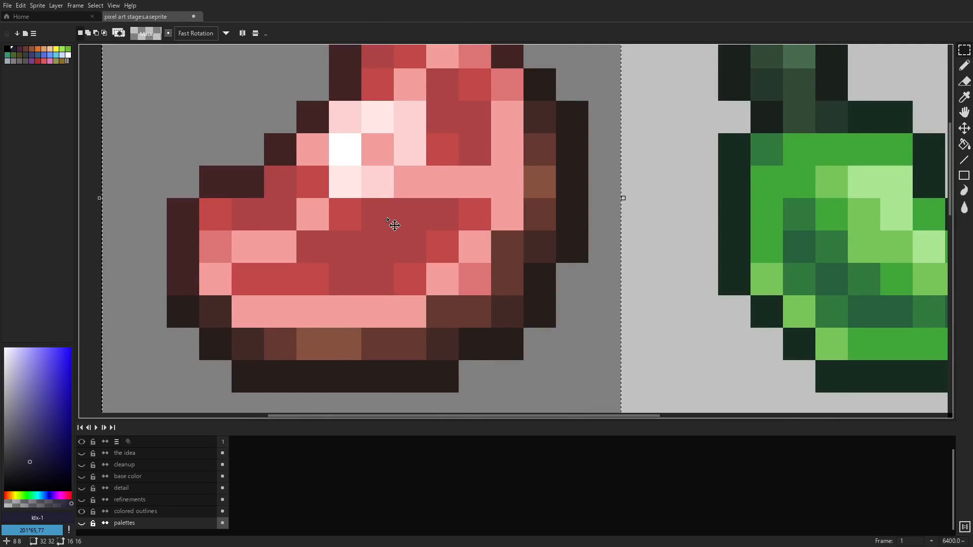
scroll(456, 224, down, 3)
click(674, 143)
drag(479, 119, 680, 301)
click(676, 288)
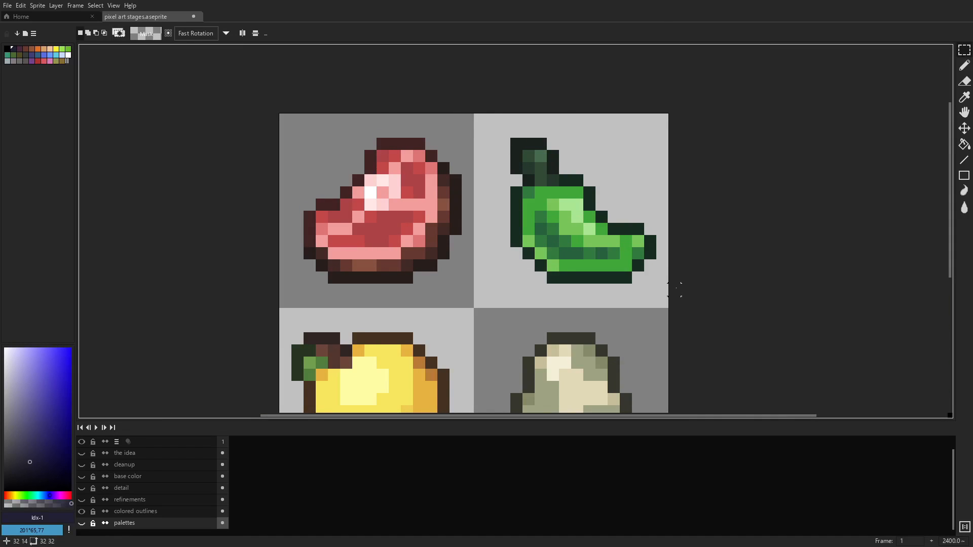
- Outline the yellow fruit tile and the egg tile with marquee selections in turn, and clear the selection
scroll(625, 216, down, 3)
scroll(563, 230, up, 3)
drag(337, 152, 558, 355)
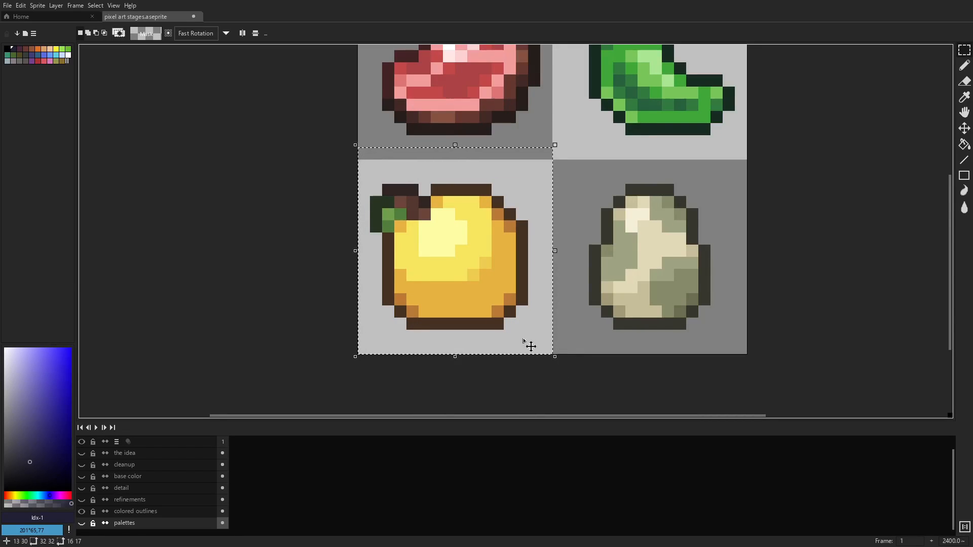
drag(760, 362, 558, 166)
drag(721, 176, 661, 188)
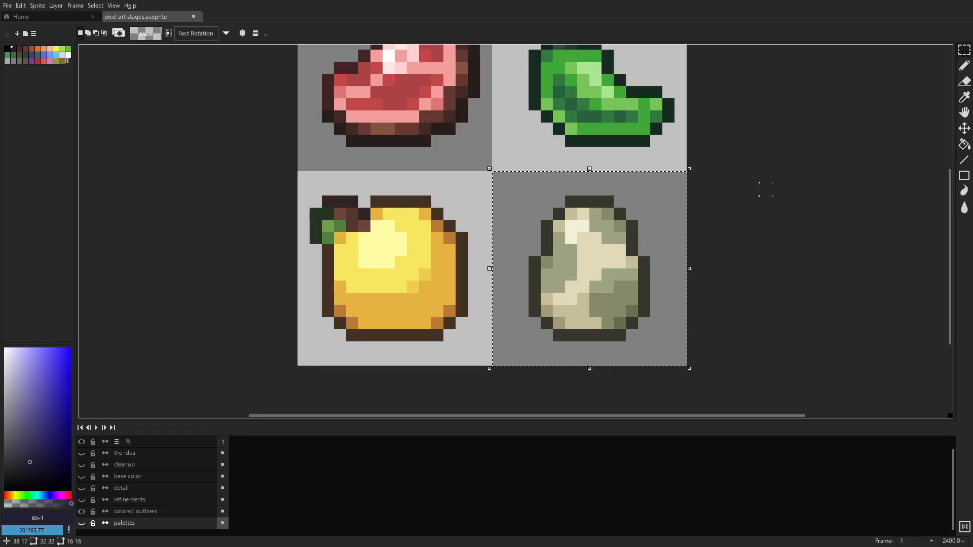
click(717, 165)
scroll(717, 165, down, 2)
drag(717, 171, 651, 238)
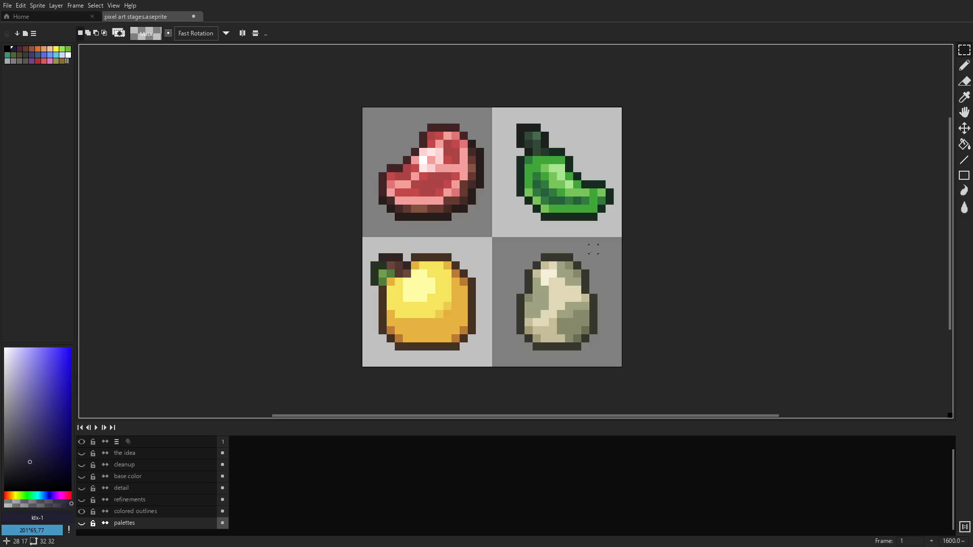
- Hide the colored outlines layer and show the idea layer with the rough black silhouettes
click(82, 511)
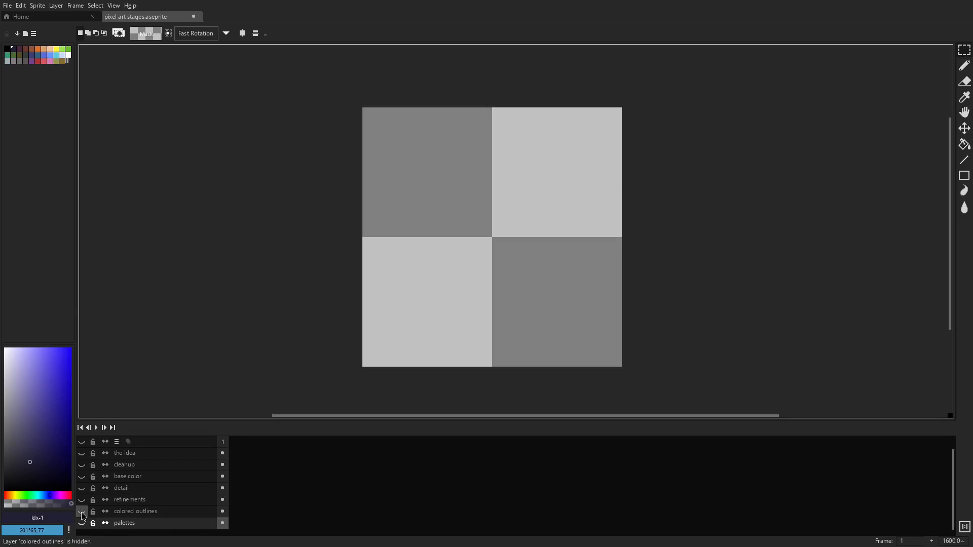
click(81, 453)
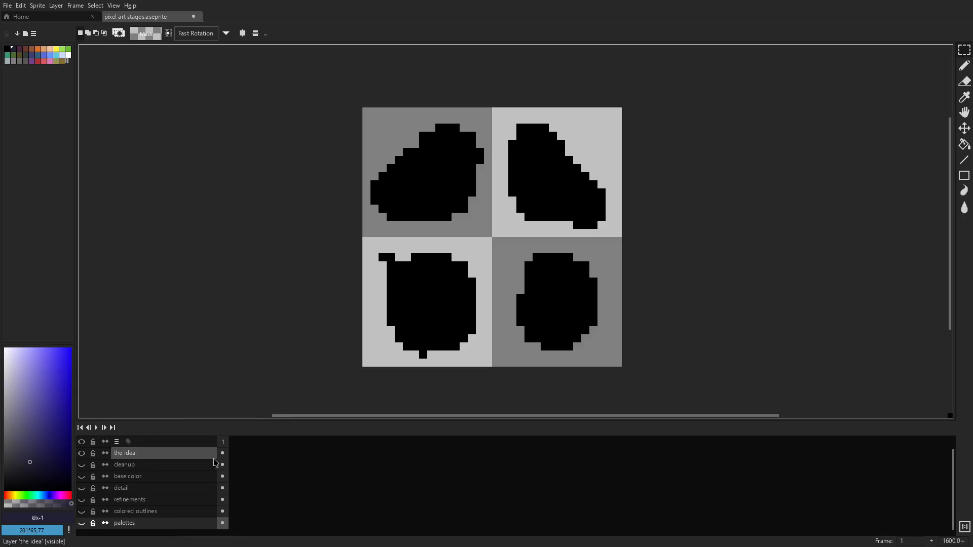
right_click(278, 463)
click(189, 464)
right_click(187, 465)
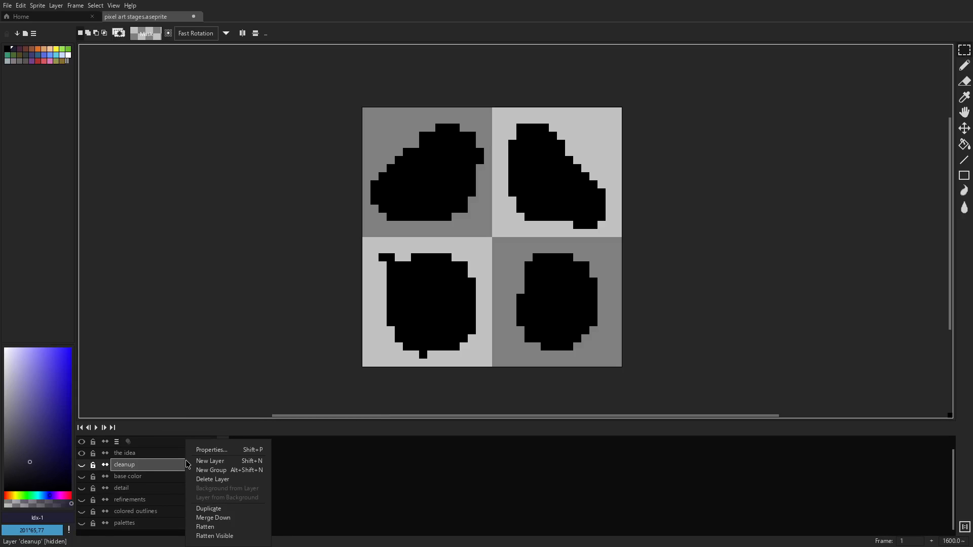
click(334, 453)
- Make the idea layer active and try red Pencil marks along the upper edge of the meat silhouette, undoing them
click(142, 453)
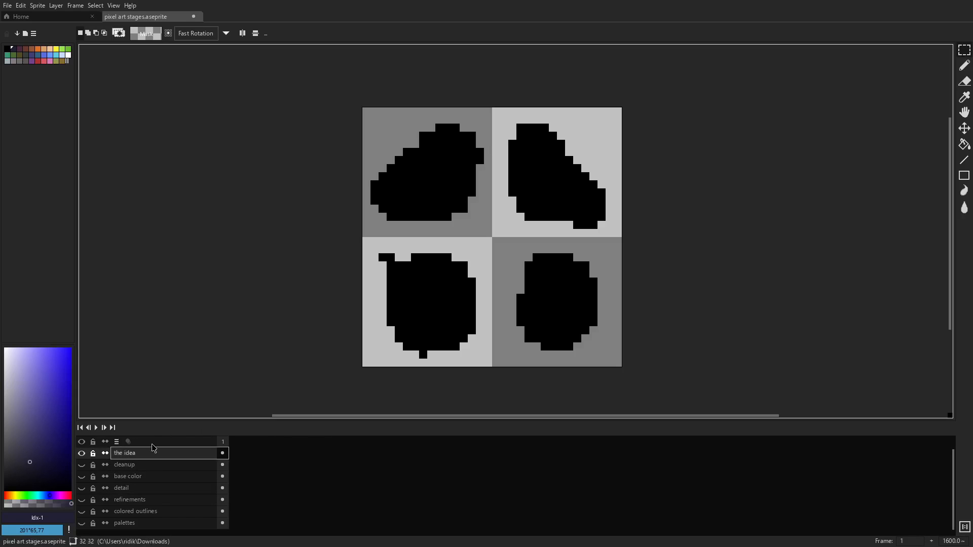
scroll(448, 160, up, 2)
key(b)
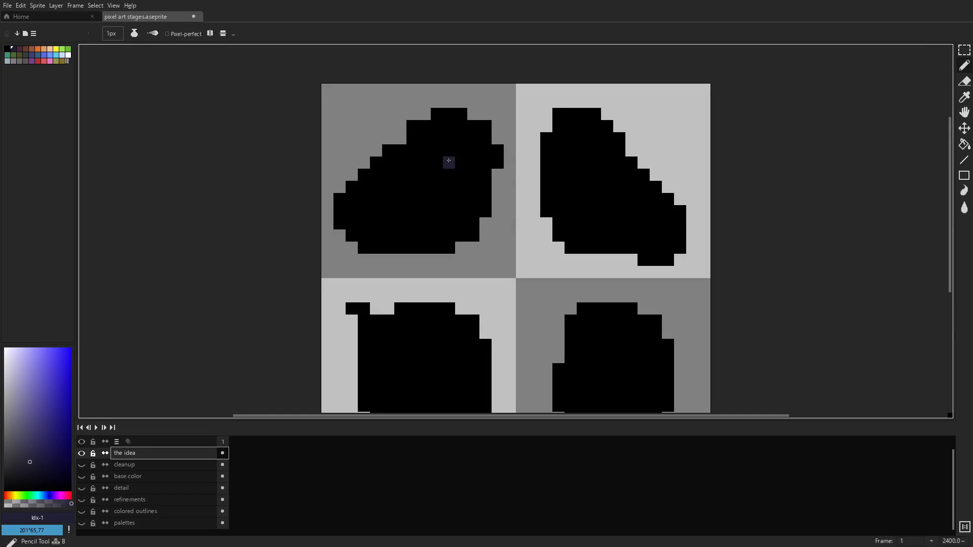
click(38, 61)
click(440, 102)
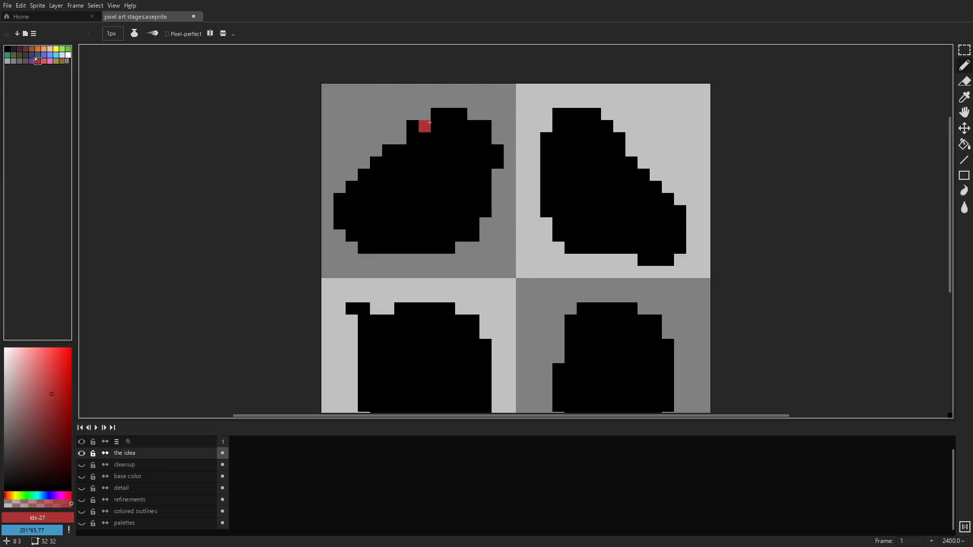
mouse_move(439, 112)
mouse_down()
mouse_move(383, 150)
mouse_move(353, 218)
mouse_move(431, 121)
mouse_up()
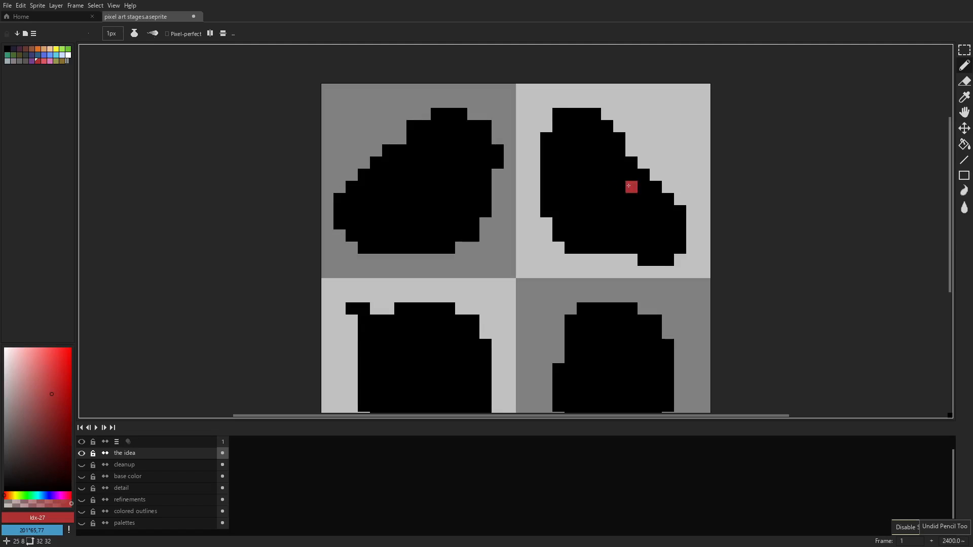
mouse_move(728, 173)
mouse_down()
mouse_move(716, 174)
mouse_move(703, 131)
mouse_move(686, 124)
mouse_move(676, 142)
mouse_move(628, 166)
mouse_up()
- Try red Pencil strokes over the pepper tile on the idea layer, undoing each one
mouse_move(513, 80)
mouse_down()
mouse_move(591, 158)
mouse_move(555, 117)
mouse_up()
key(ctrl+z)
mouse_move(518, 80)
mouse_down()
mouse_move(582, 132)
mouse_move(667, 114)
mouse_up()
key(ctrl+z)
click(962, 69)
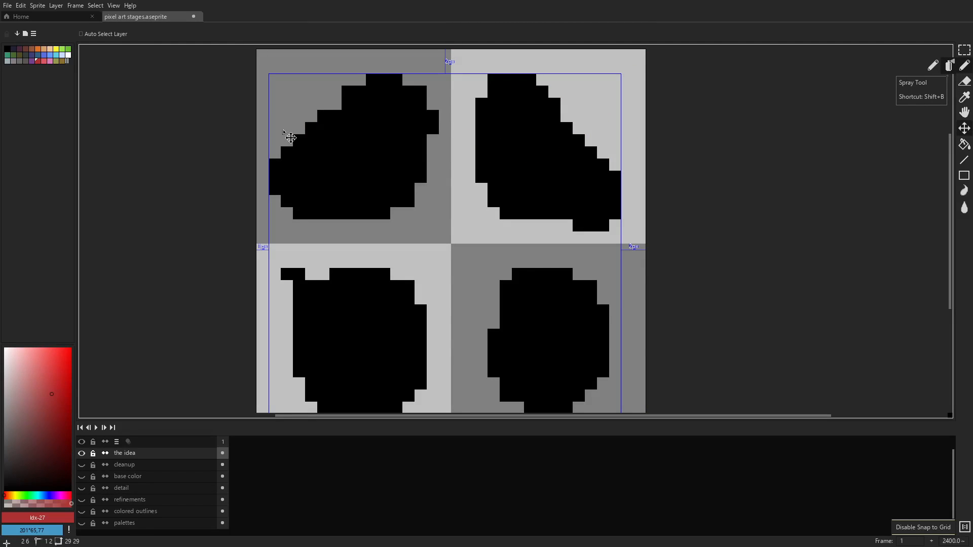
key(minus)
key(minus)
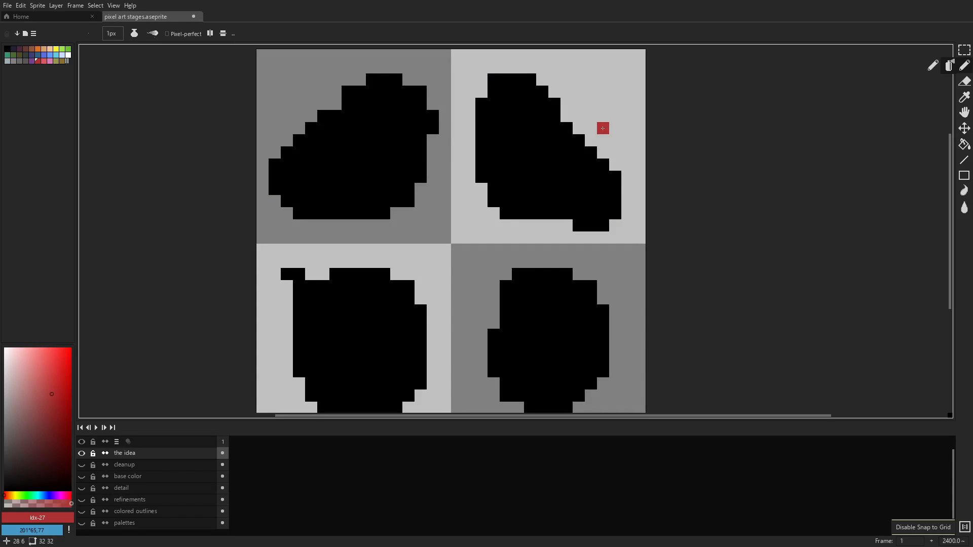
click(530, 92)
key(ctrl+z)
- Show the cleanup layer in place of the idea layer and make cleanup the active layer
scroll(619, 157, down, 1)
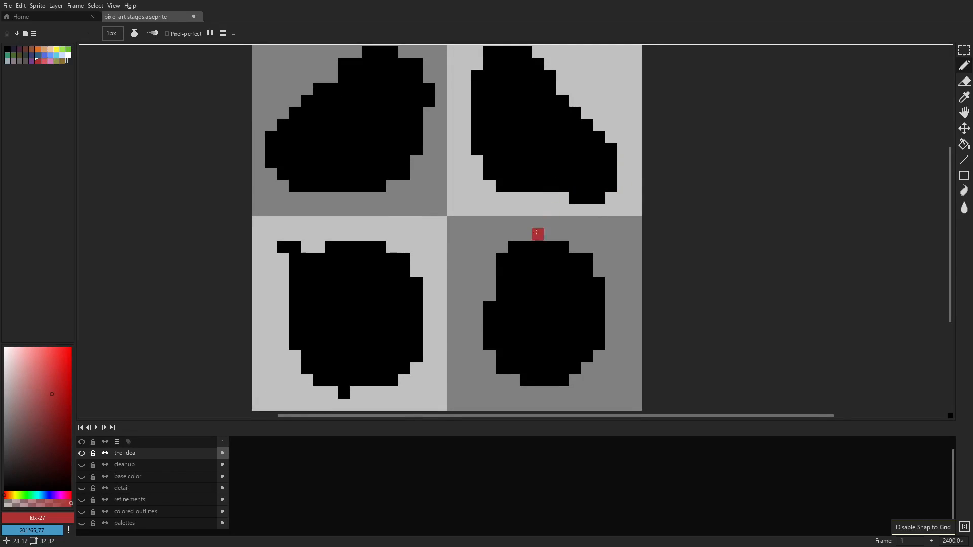
scroll(536, 274, down, 2)
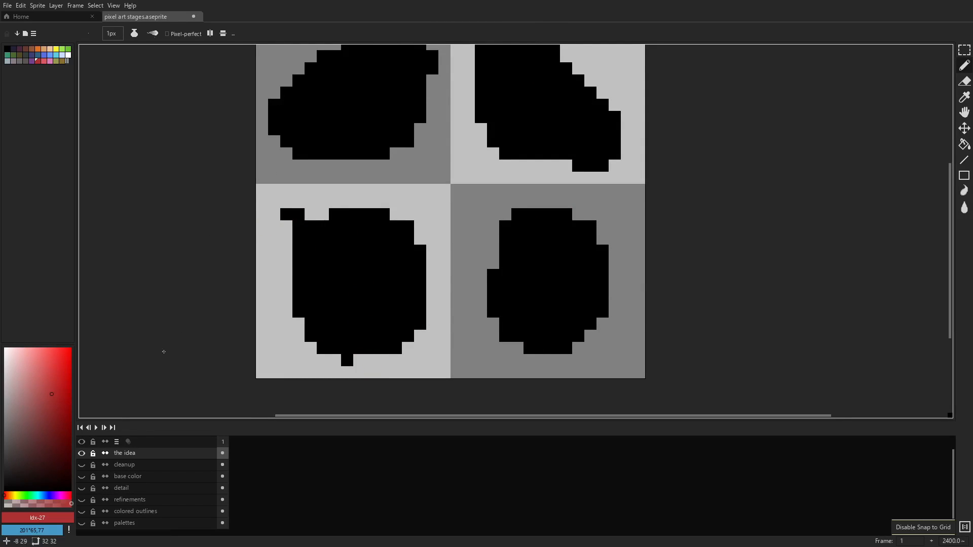
click(83, 454)
click(83, 458)
scroll(385, 303, down, 2)
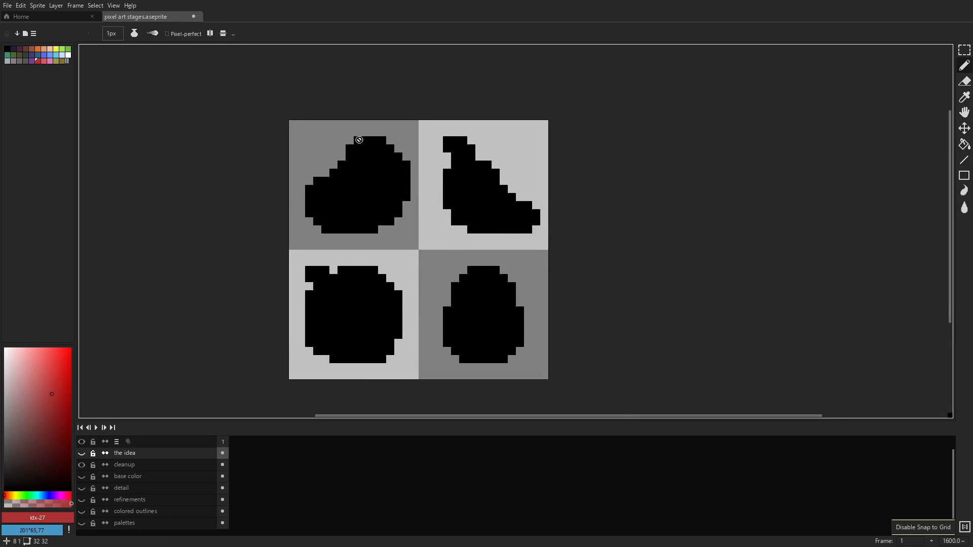
click(176, 463)
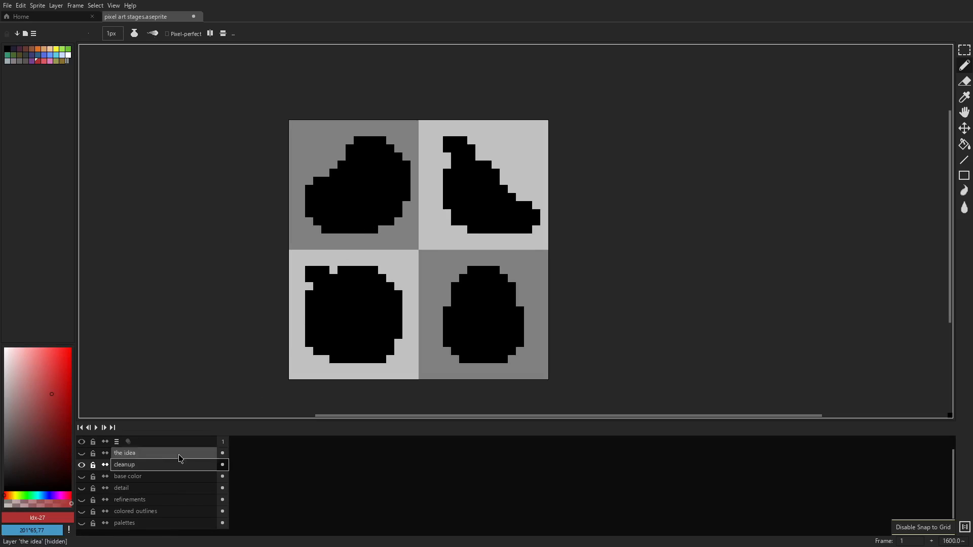
- Inspect the cleaned-up egg and fruit silhouettes, trying a red Pencil stroke along the egg tile's upper edge and undoing it
scroll(399, 191, up, 1)
drag(525, 234, 523, 189)
drag(510, 280, 502, 199)
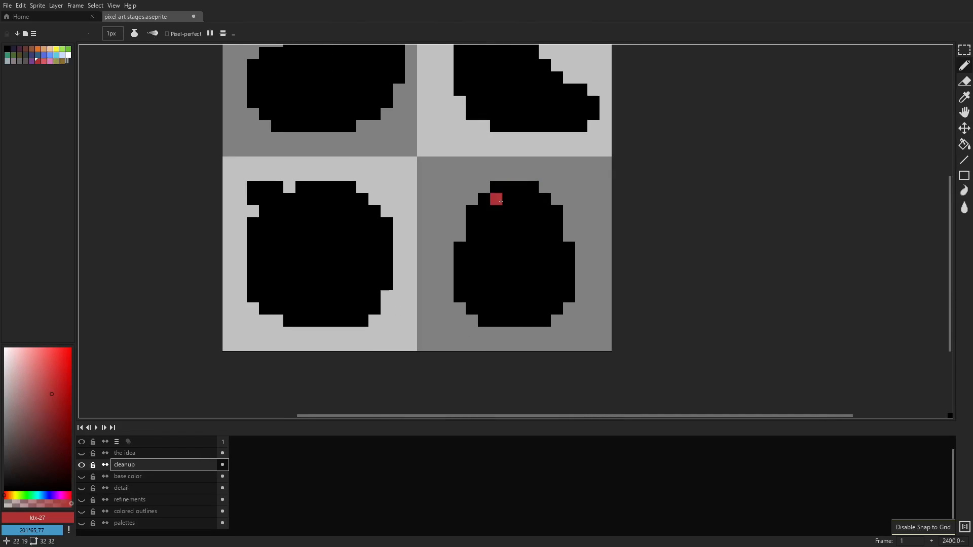
scroll(502, 199, up, 1)
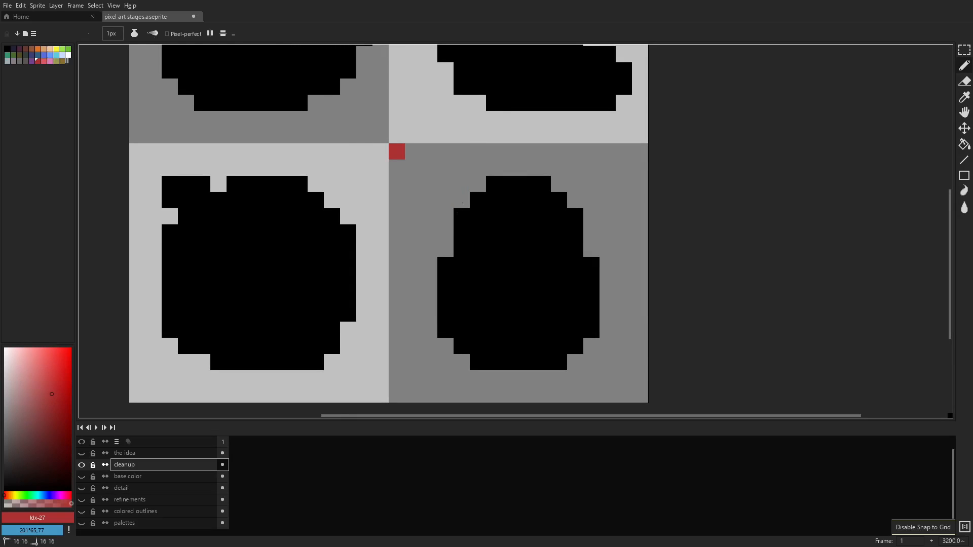
drag(397, 151, 640, 151)
key(ctrl+z)
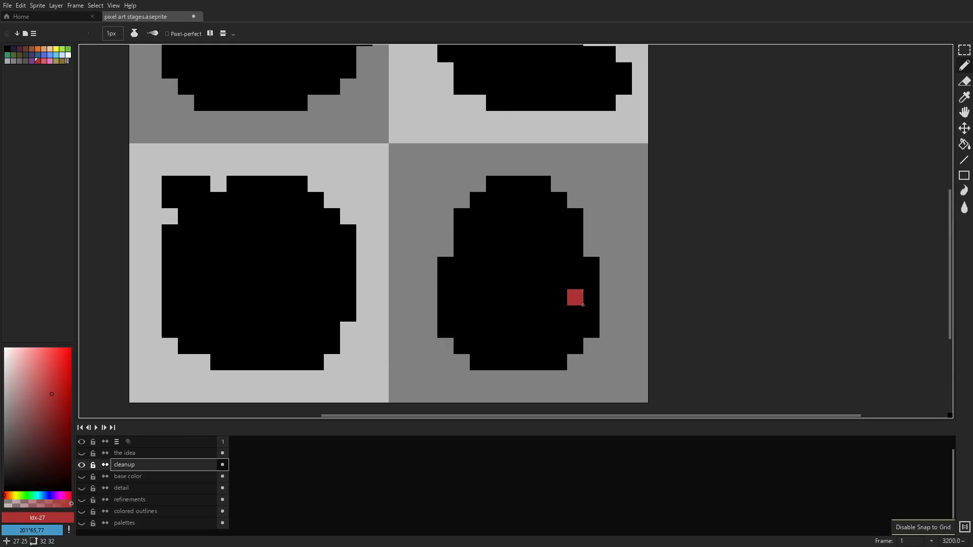
drag(316, 189, 421, 183)
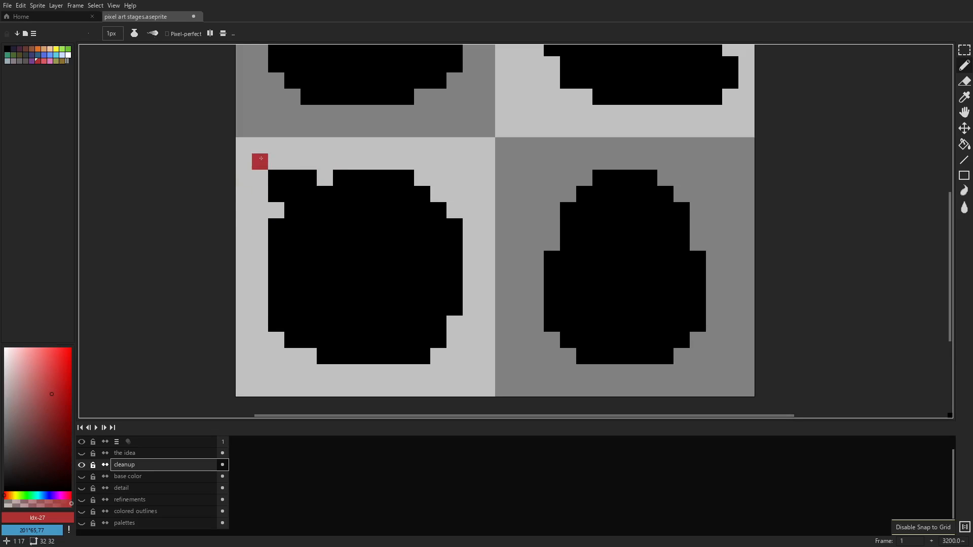
mouse_move(376, 156)
mouse_down()
mouse_move(372, 187)
mouse_move(319, 174)
mouse_up()
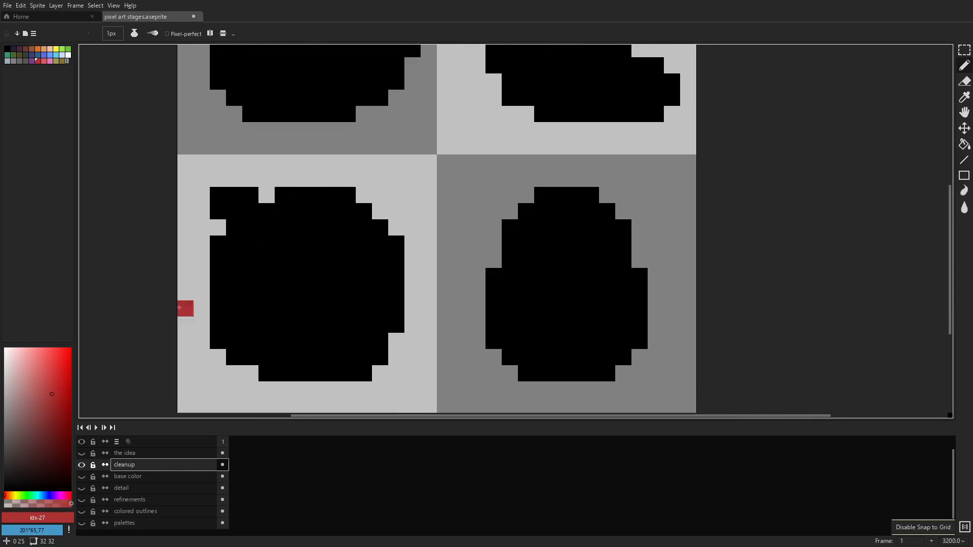
- Hide the cleanup layer and show the base color layer
click(82, 464)
click(81, 477)
scroll(441, 274, down, 1)
drag(482, 243, 456, 322)
- Compare the base colors with the cleaned-up silhouettes by switching the cleanup layer on and off, leaving it hidden
click(82, 466)
click(82, 465)
click(82, 465)
click(81, 465)
scroll(543, 232, down, 1)
drag(543, 232, 540, 190)
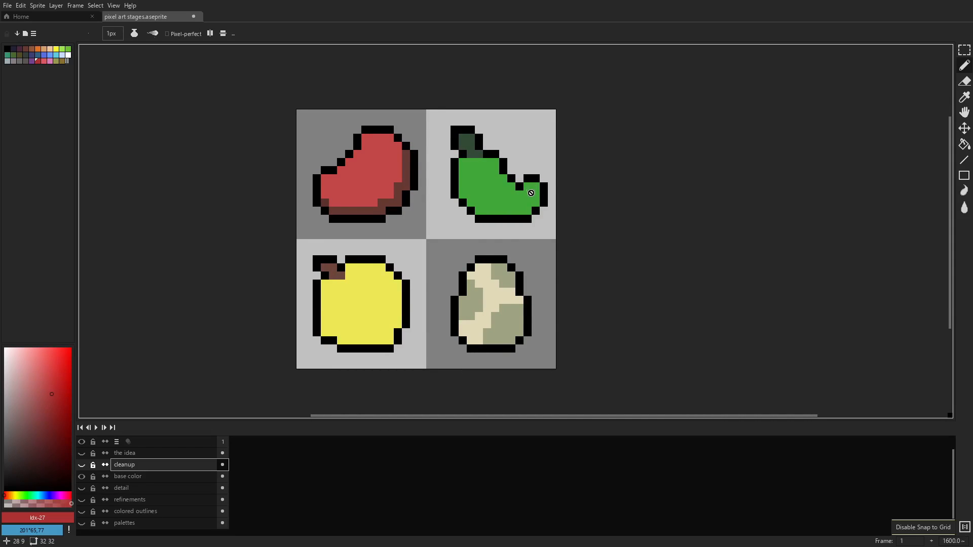
- Examine the flat base colors and black outlines of all four sprites, checking them once more against the cleanup layer
scroll(519, 198, up, 2)
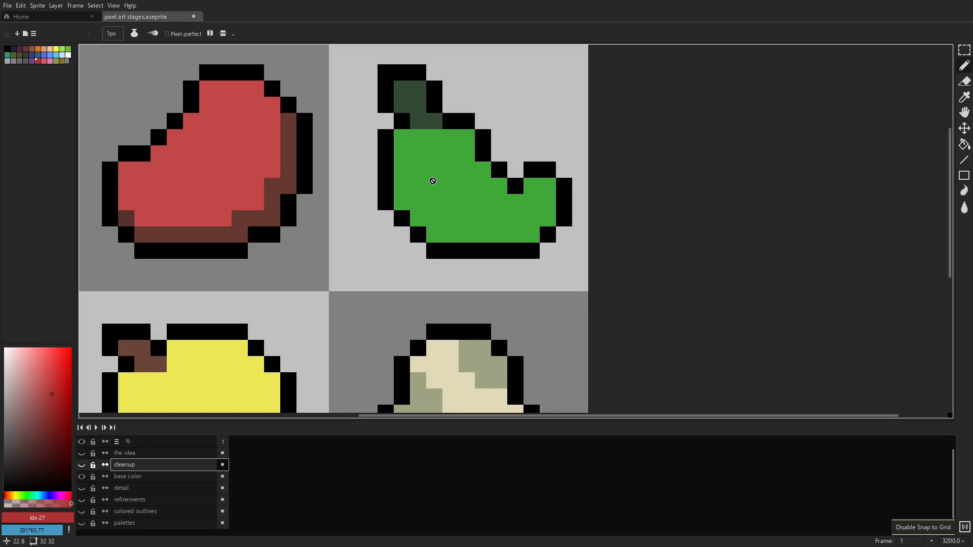
scroll(424, 224, down, 2)
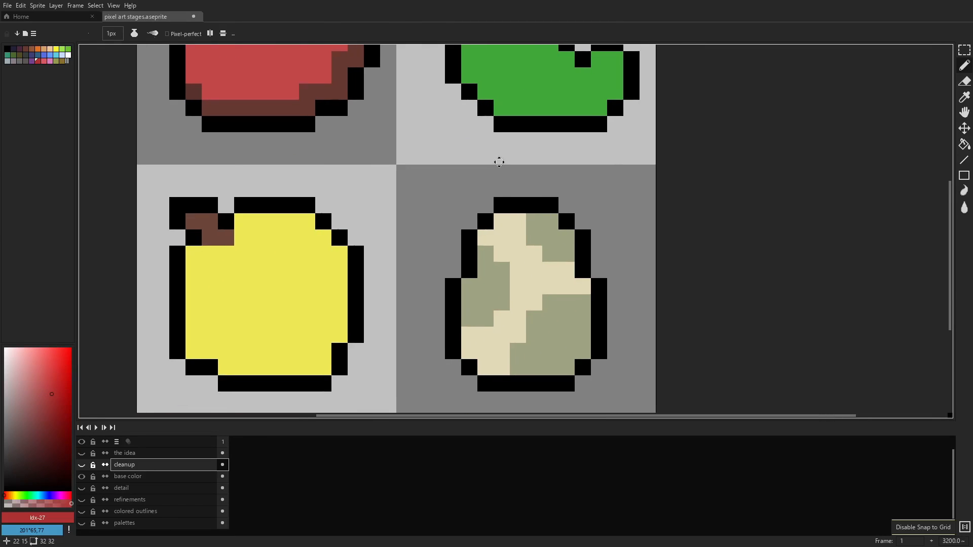
drag(479, 229, 522, 237)
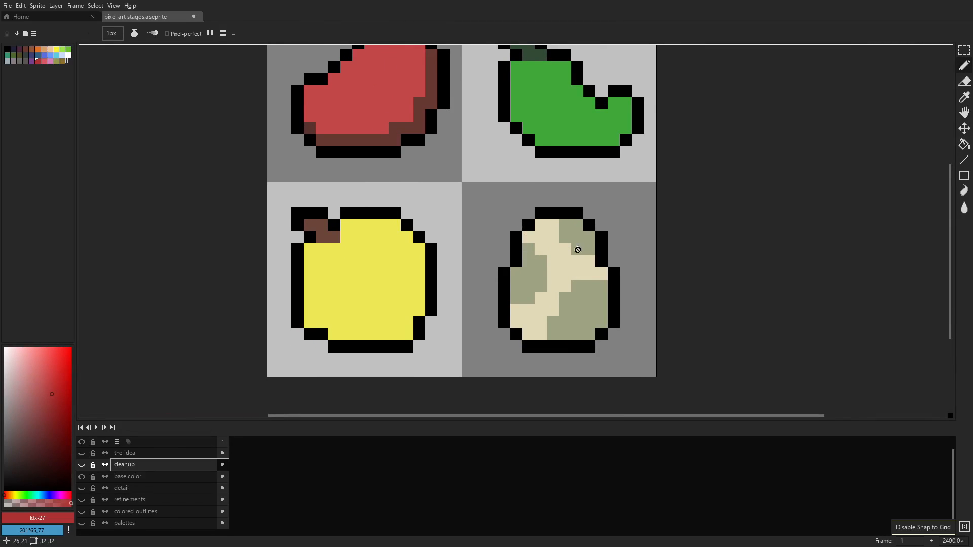
drag(574, 215, 562, 244)
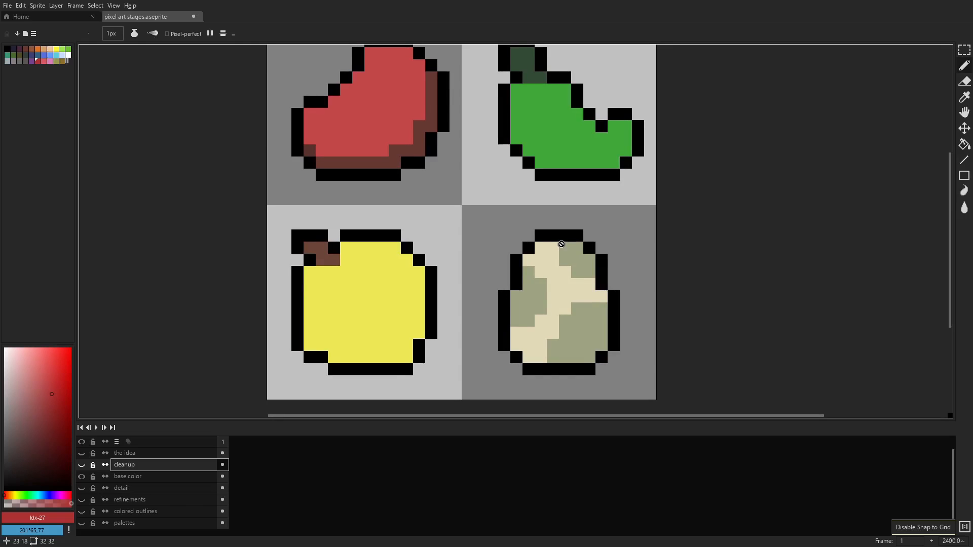
click(82, 465)
click(82, 465)
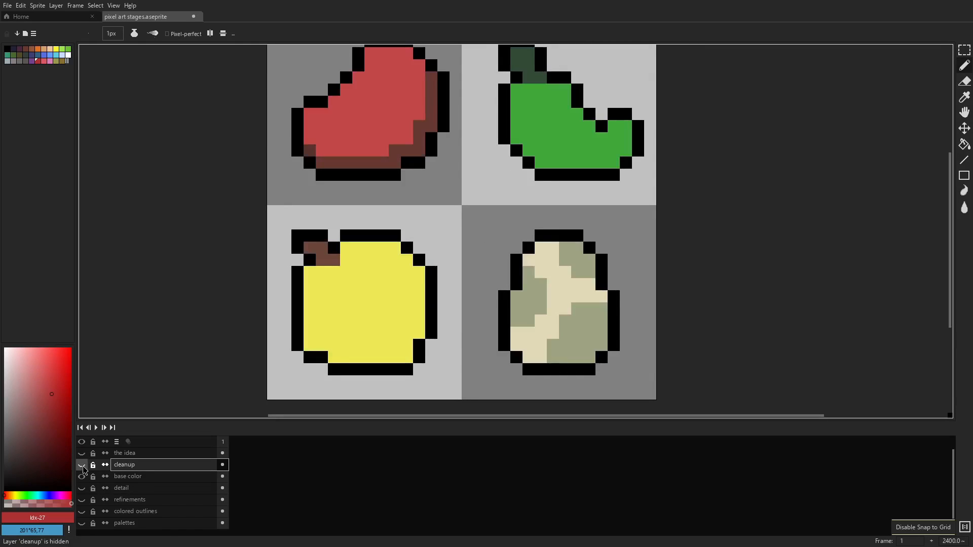
drag(465, 188, 444, 239)
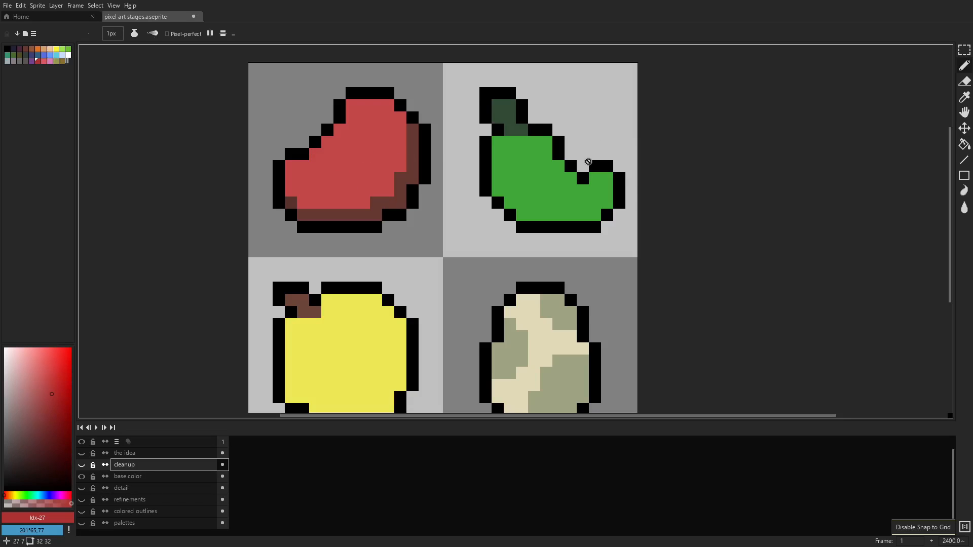
scroll(600, 167, down, 2)
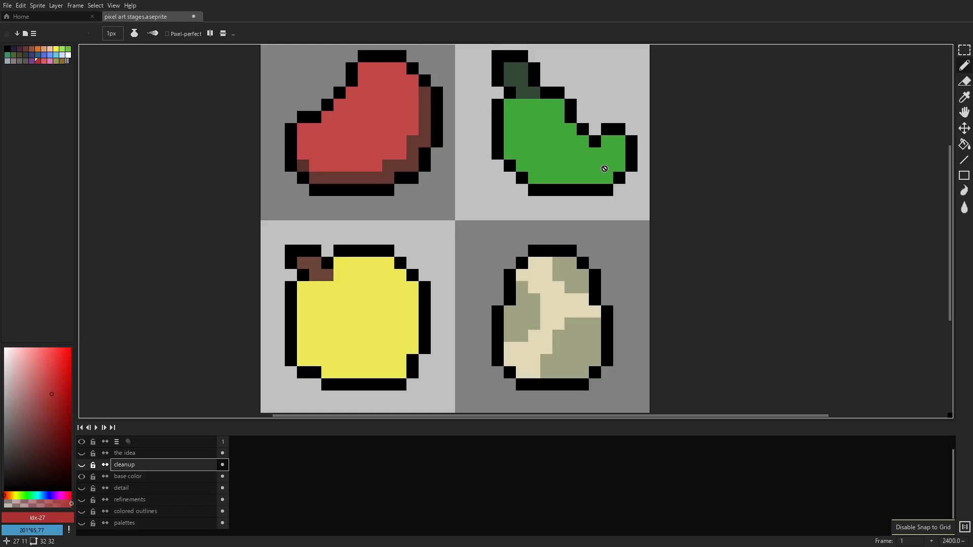
- Examine the steak's flat red and brown base colors and its black outline up close
scroll(391, 101, up, 4)
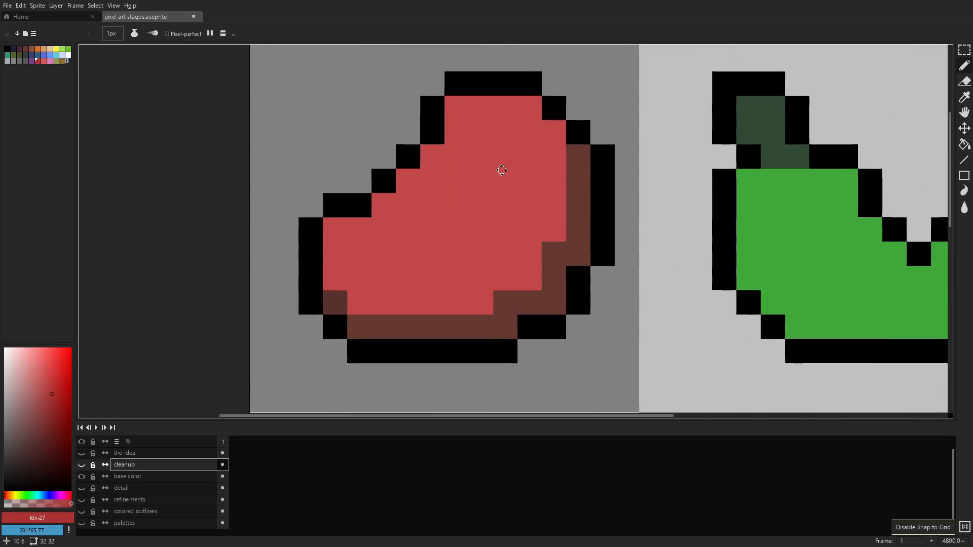
drag(498, 173, 525, 143)
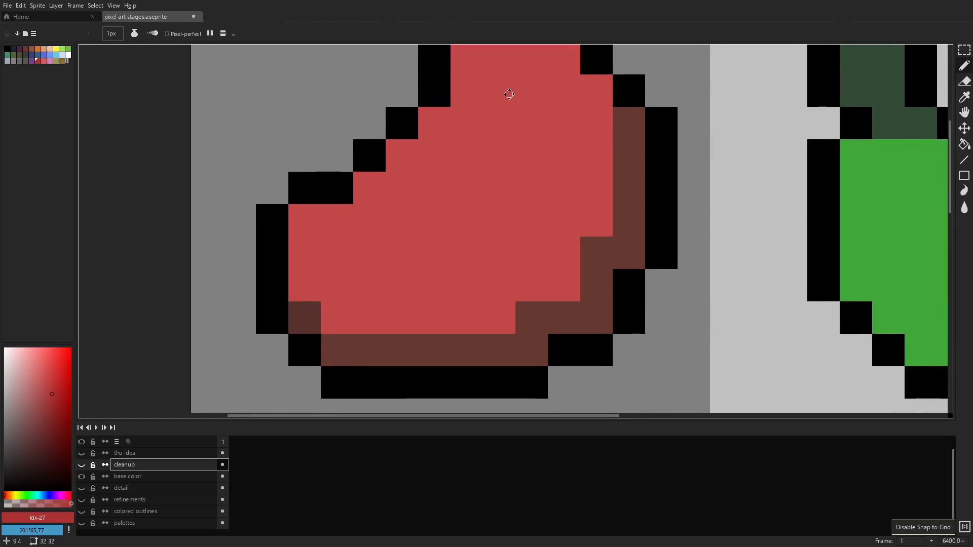
drag(510, 92, 506, 103)
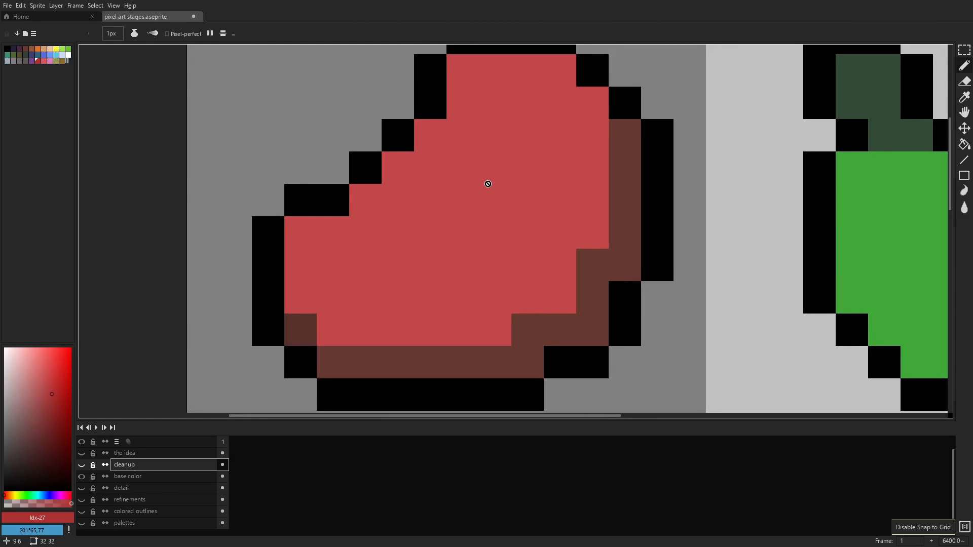
scroll(491, 184, down, 1)
scroll(477, 182, up, 1)
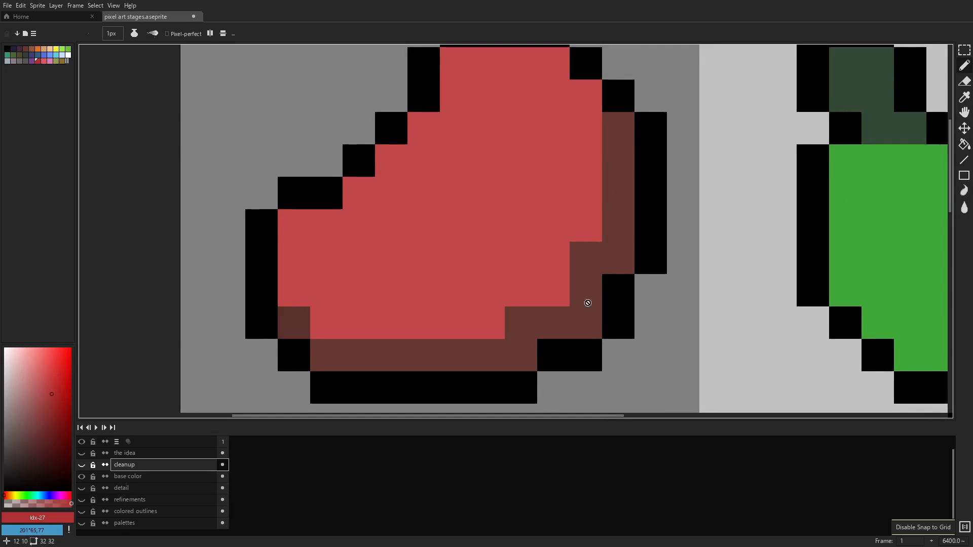
drag(616, 173, 592, 179)
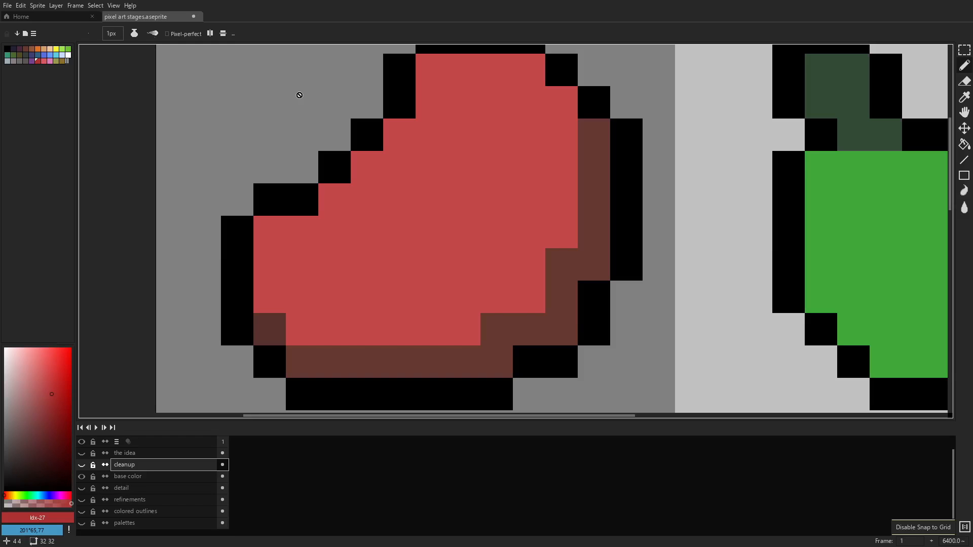
scroll(446, 244, right, 1)
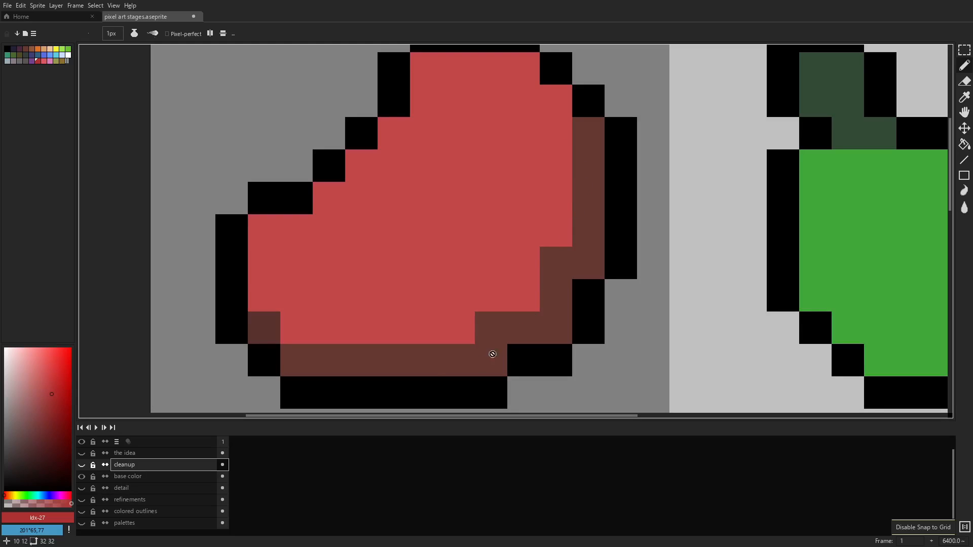
scroll(582, 217, down, 3)
scroll(583, 211, up, 1)
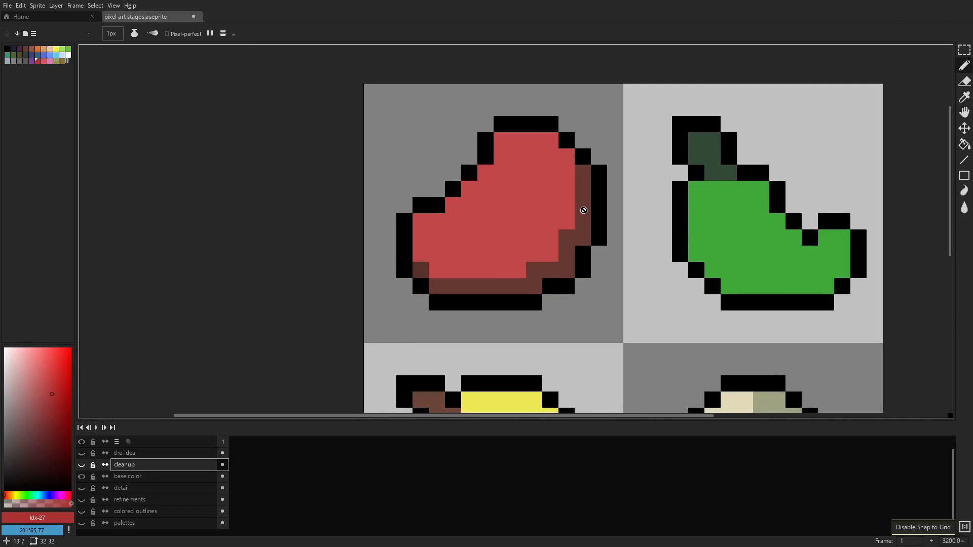
- Examine the green pepper's flat body color and its darker green stem
drag(728, 213, 579, 219)
scroll(579, 219, up, 2)
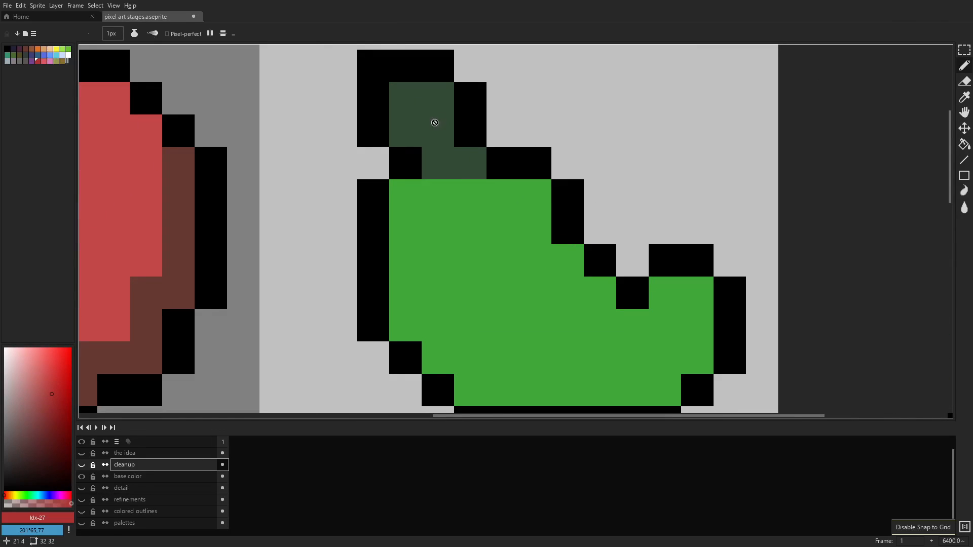
drag(445, 133, 439, 147)
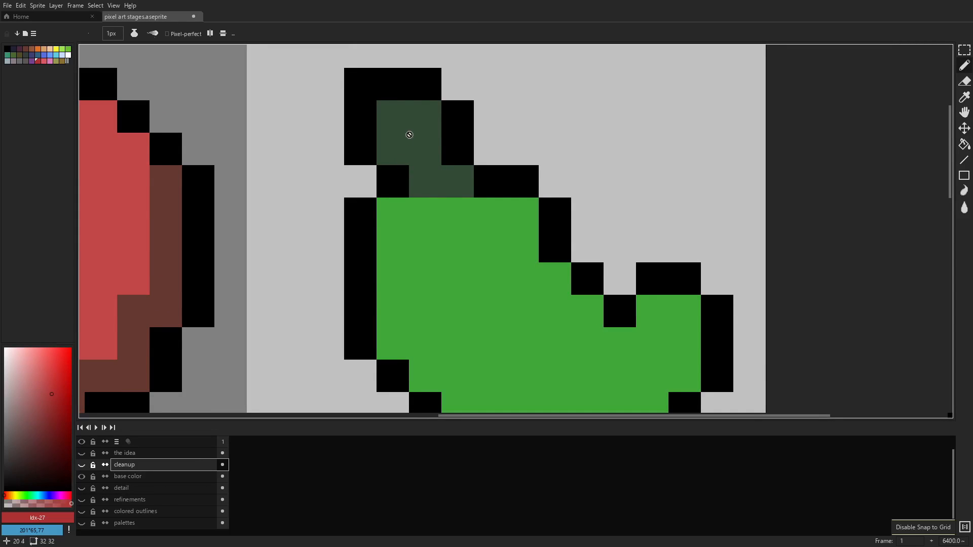
scroll(518, 268, down, 2)
- Examine the yellow fruit's body and brown stem colors, followed by the egg's beige and olive patches
drag(518, 283, 553, 71)
drag(420, 254, 562, 183)
scroll(471, 279, up, 2)
drag(491, 191, 600, 249)
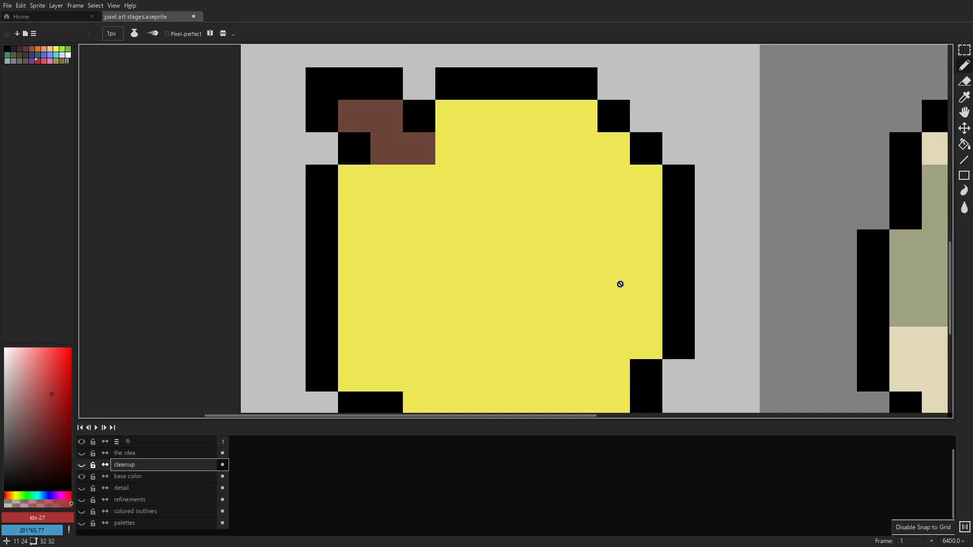
scroll(589, 304, down, 1)
drag(593, 309, 584, 269)
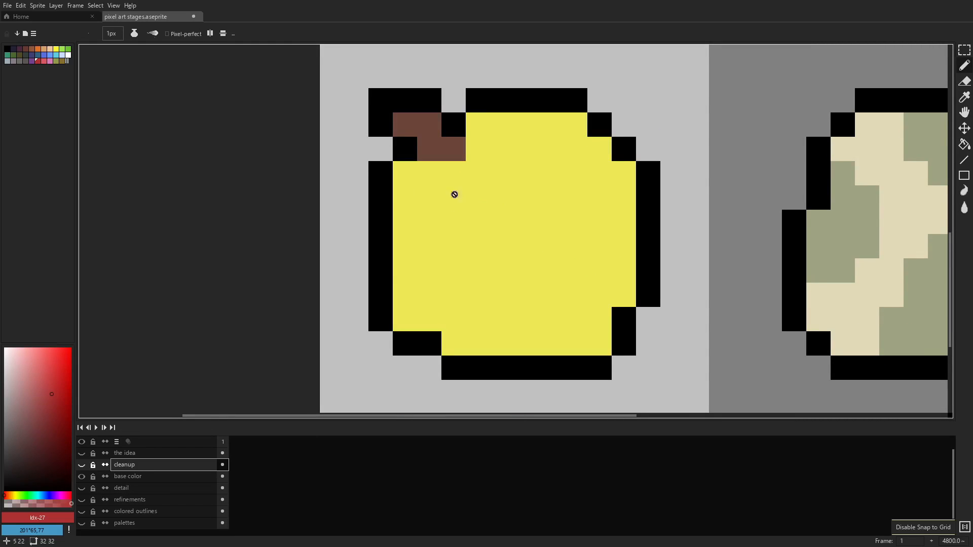
drag(576, 196, 251, 137)
drag(729, 186, 679, 246)
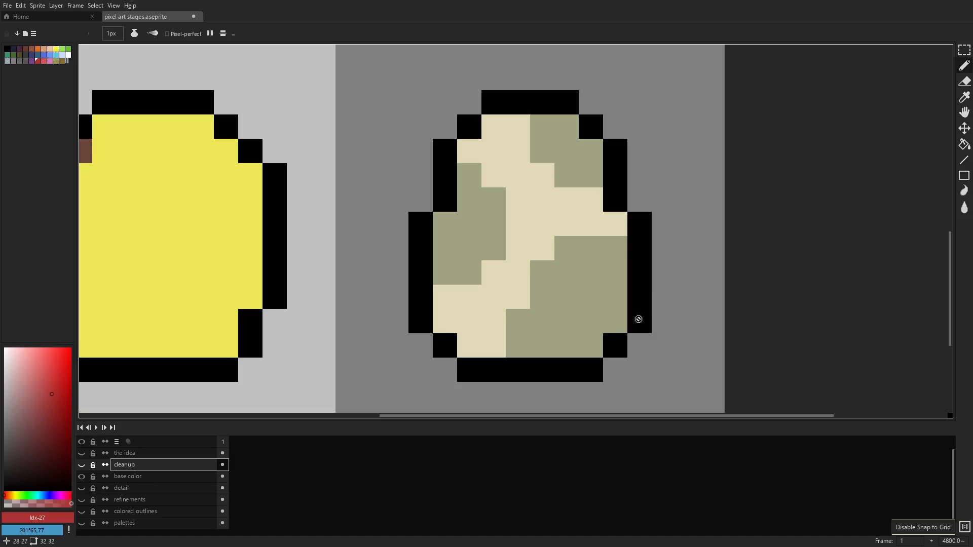
- Hide the base color layer and show the detail layer for the whole sprite sheet
scroll(527, 392, down, 3)
click(81, 476)
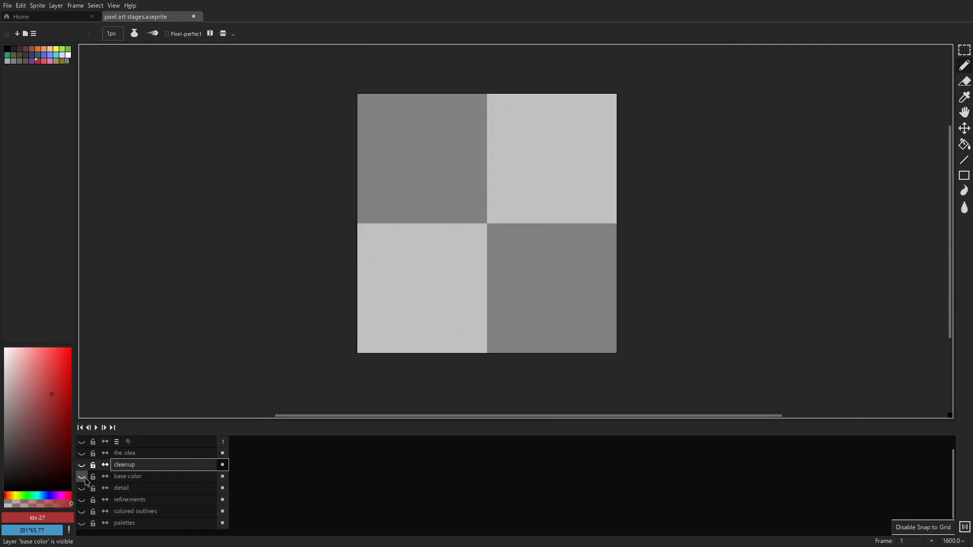
click(82, 490)
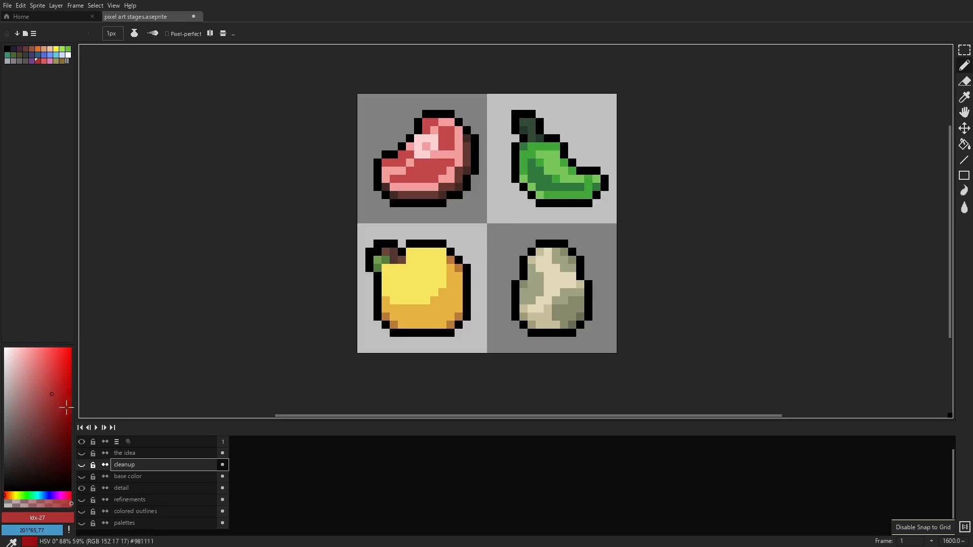
- Compare the detailed versions of all four sprites with their flat colors by switching the base color layer on and off
click(82, 477)
click(82, 480)
click(83, 480)
click(83, 480)
click(82, 481)
click(83, 480)
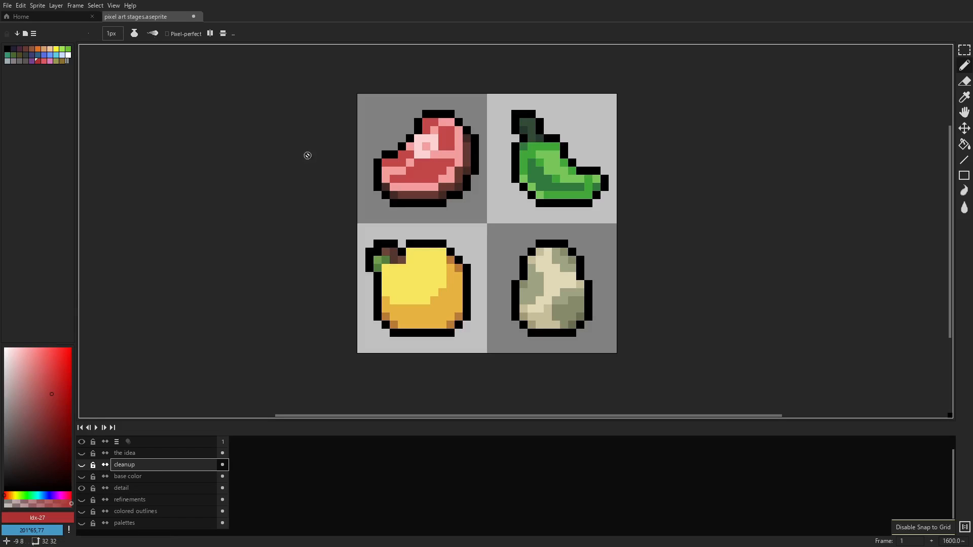
- Inspect the steak's marbling, bone and rind shading, checking it once against the base color layer
scroll(411, 117, up, 5)
drag(605, 195, 594, 113)
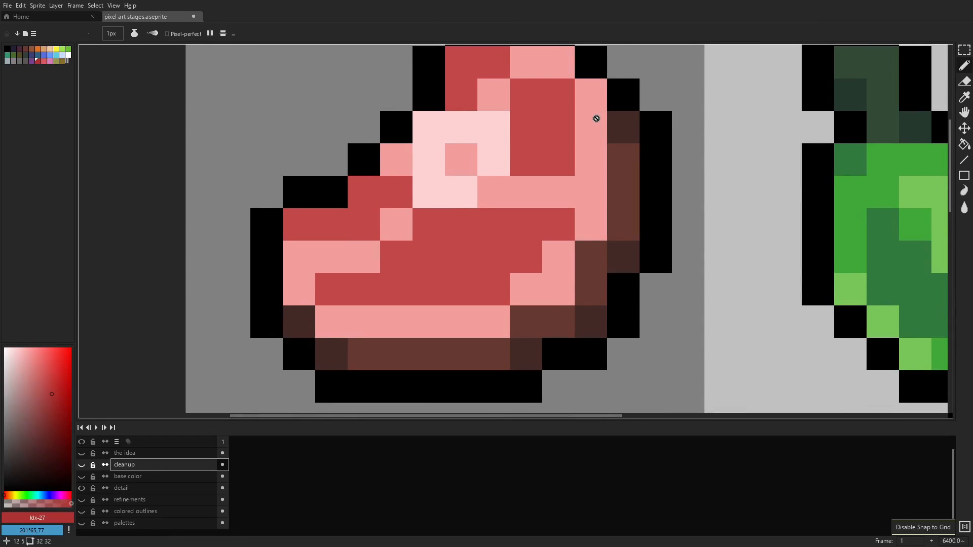
scroll(596, 119, down, 1)
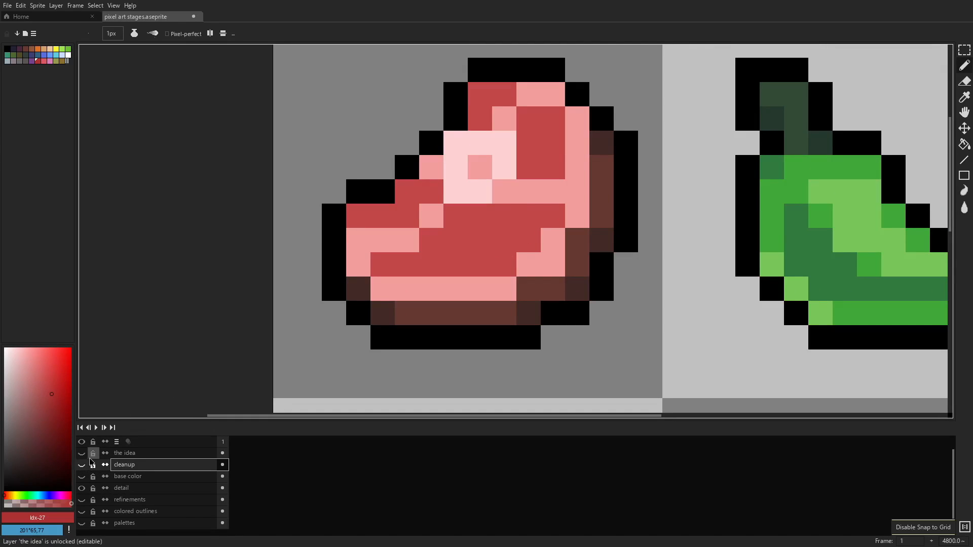
drag(81, 483, 82, 488)
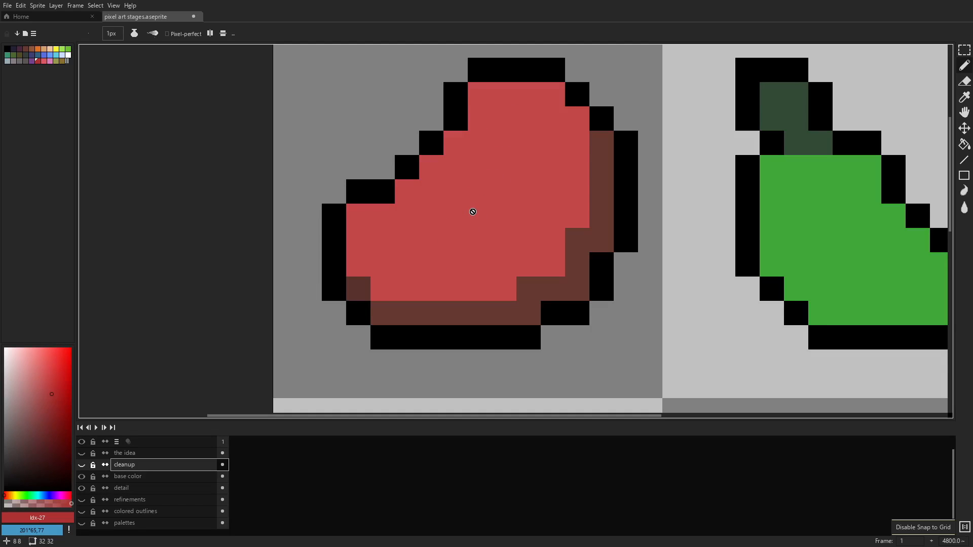
click(83, 481)
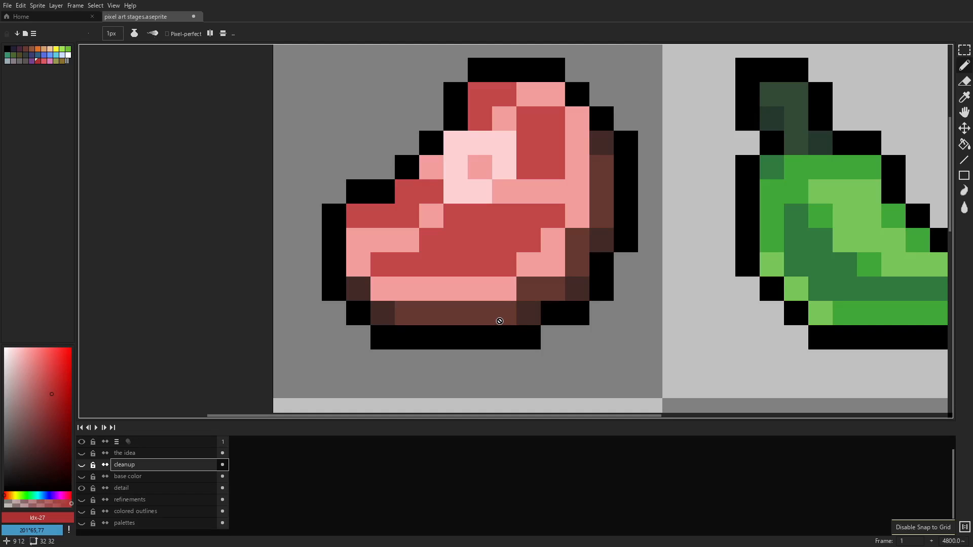
scroll(502, 312, down, 3)
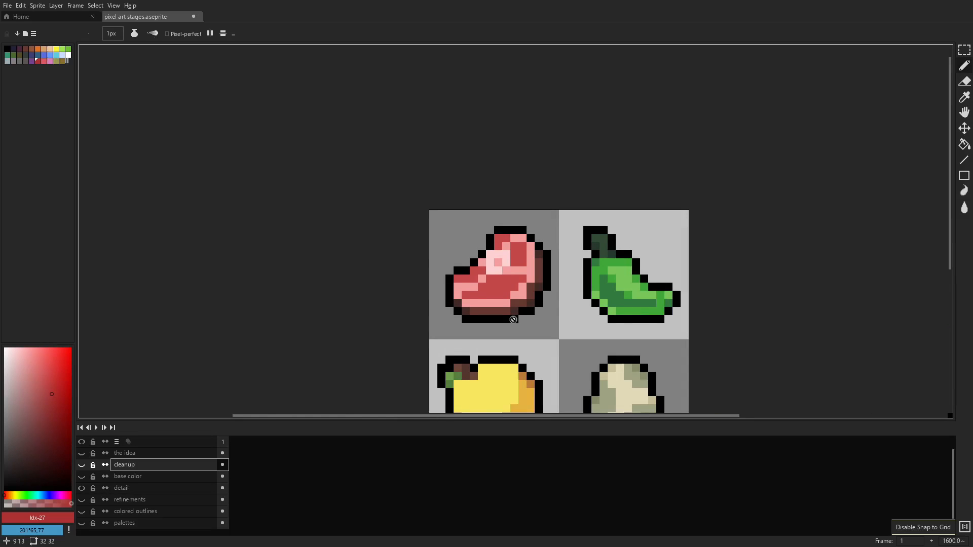
scroll(519, 319, up, 3)
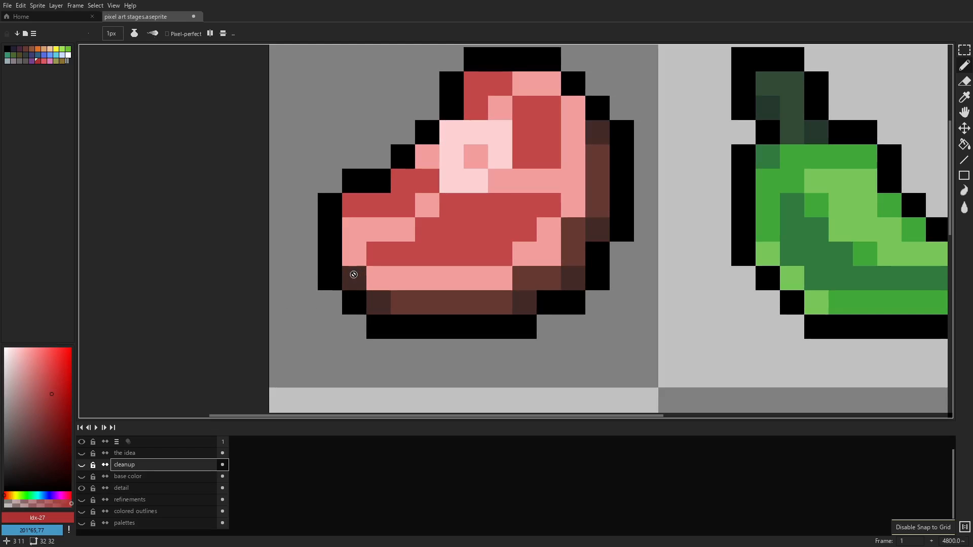
- Study the green pepper's highlights and shadows, repeatedly switching the base color layer on and off for comparison and leaving it hidden
drag(673, 262, 640, 266)
drag(773, 287, 471, 298)
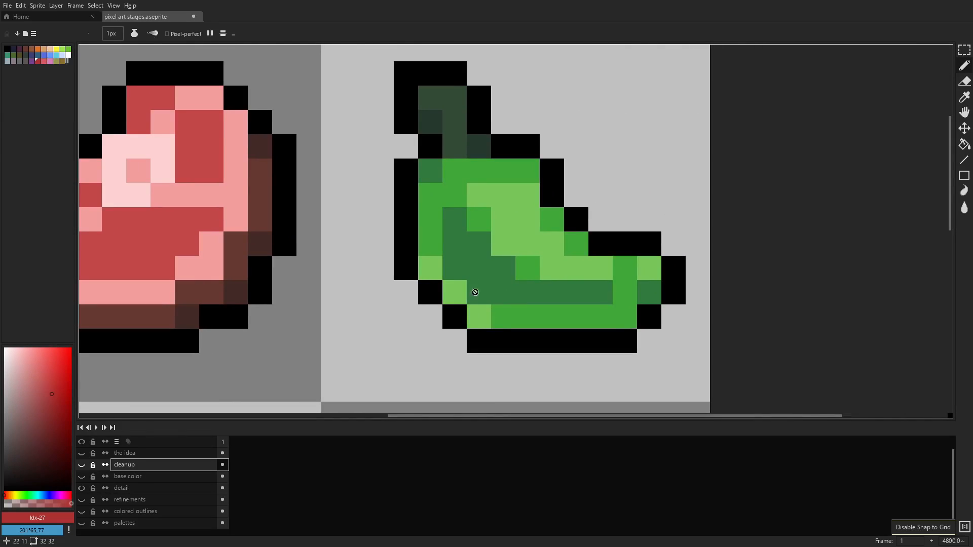
click(83, 477)
click(83, 478)
click(82, 478)
click(83, 478)
click(83, 478)
click(82, 478)
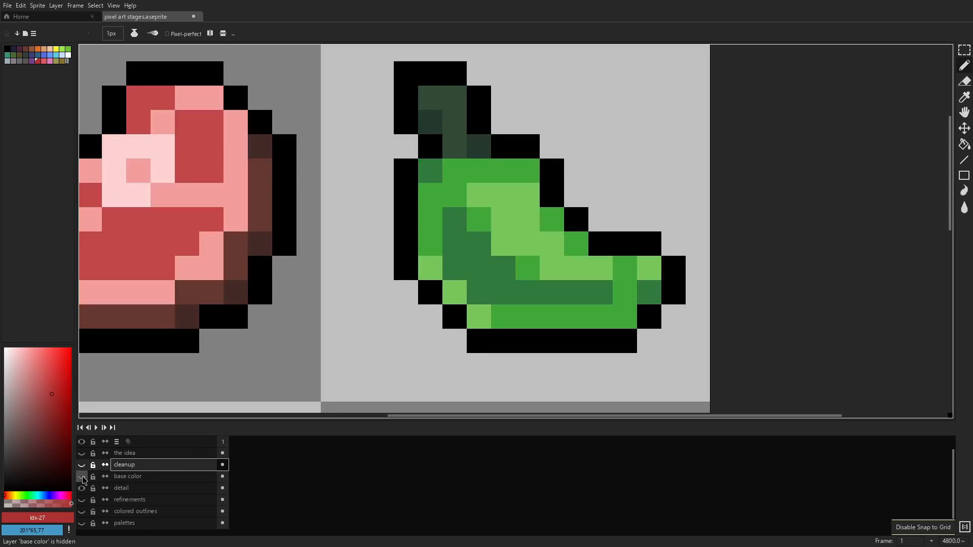
click(83, 477)
click(83, 478)
click(82, 478)
click(82, 477)
click(83, 477)
click(82, 478)
click(83, 477)
click(83, 478)
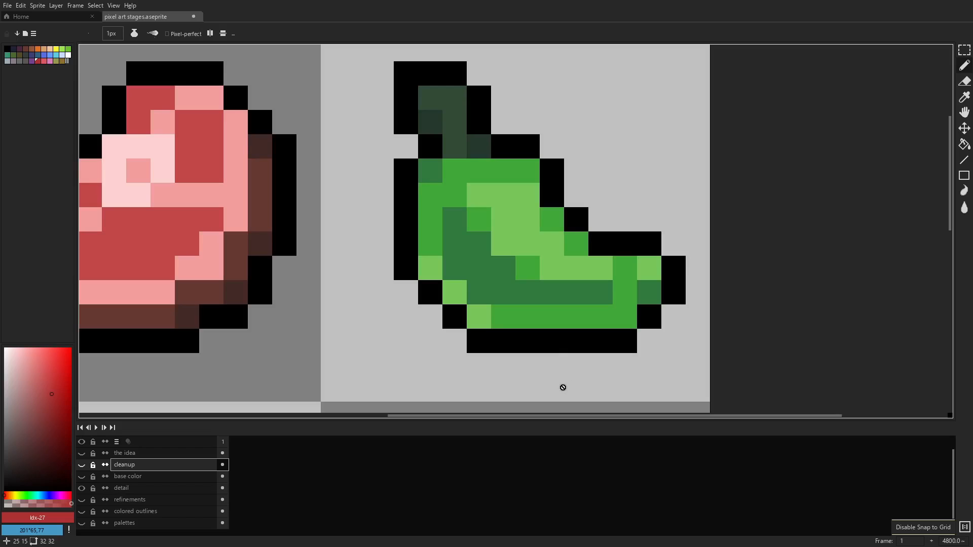
click(83, 478)
click(82, 478)
click(83, 479)
click(83, 478)
scroll(498, 265, down, 10)
scroll(481, 284, up, 10)
drag(496, 264, 508, 239)
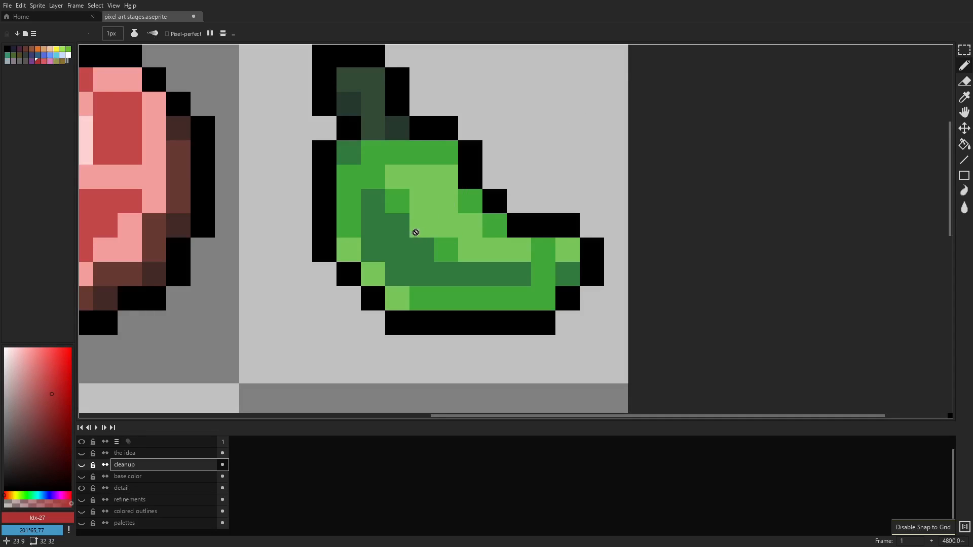
- Inspect the yellow fruit's orange shading and darker corner pixels on the detail layer
scroll(479, 228, down, 6)
scroll(413, 232, up, 4)
scroll(480, 218, up, 1)
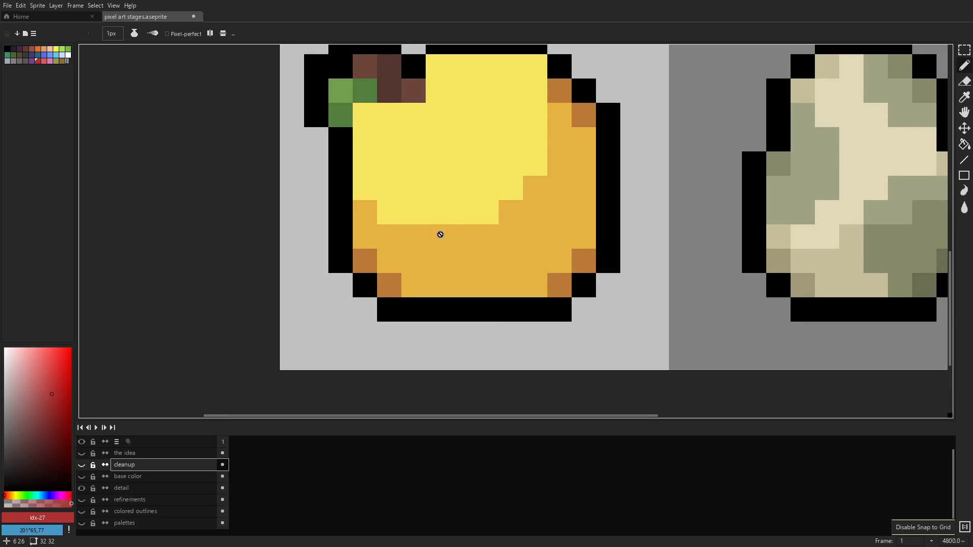
drag(445, 232, 420, 277)
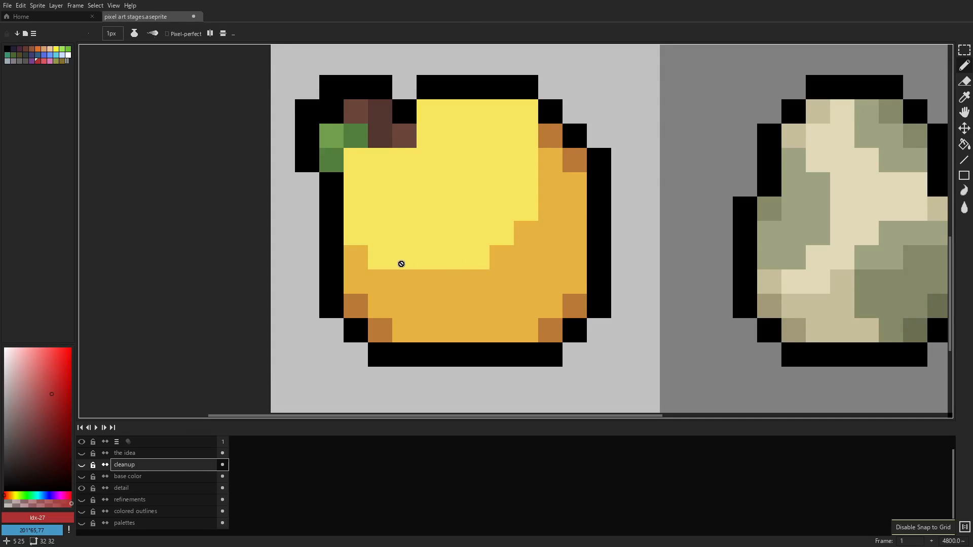
scroll(394, 195, down, 1)
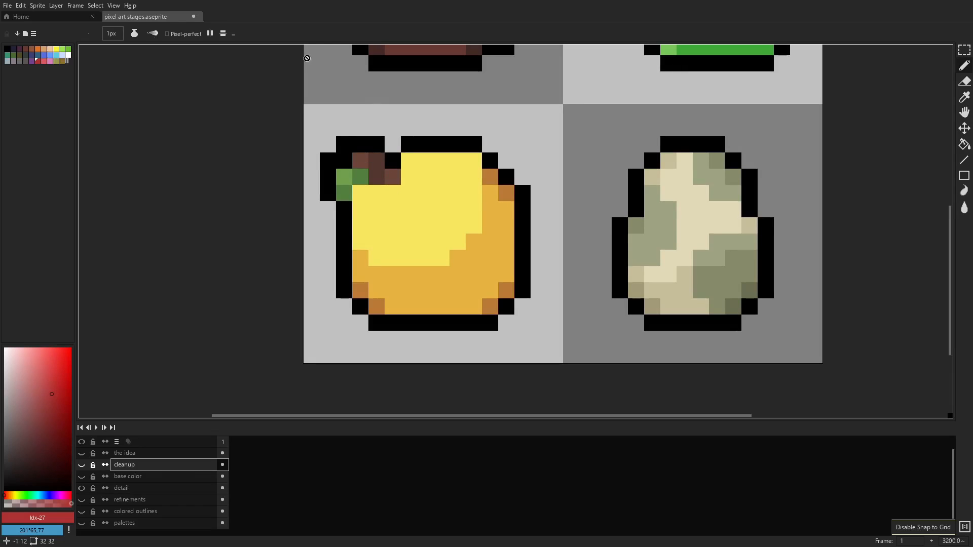
scroll(491, 243, up, 1)
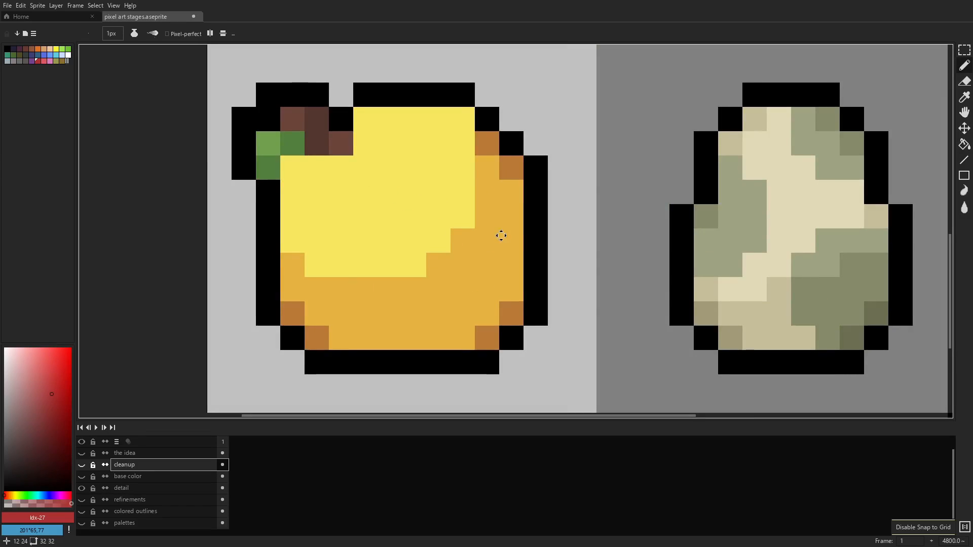
drag(501, 236, 519, 209)
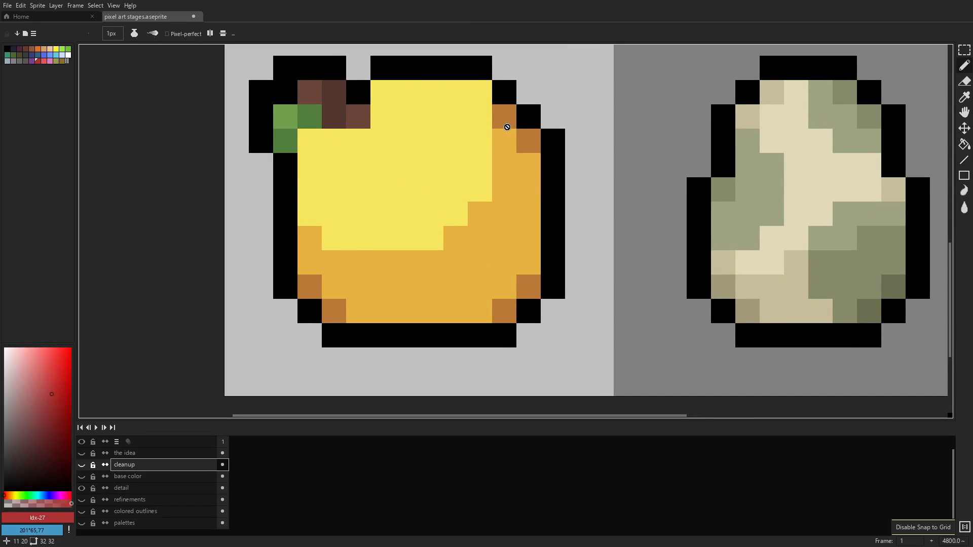
- Compare the yellow fruit's shading and outline with its flat version by toggling the base color layer, leaving it visible
click(82, 478)
click(82, 477)
click(82, 478)
click(82, 477)
click(82, 477)
click(82, 478)
click(82, 478)
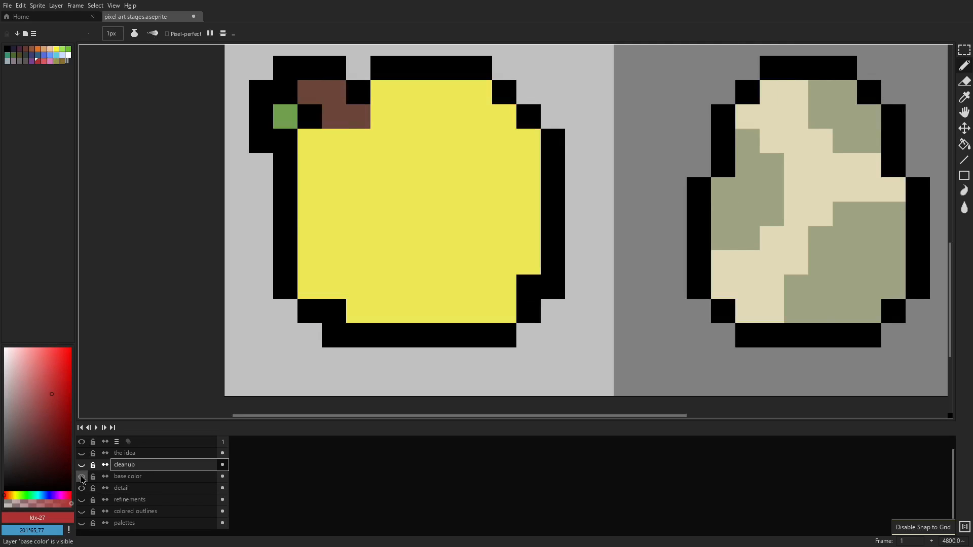
click(83, 478)
click(82, 478)
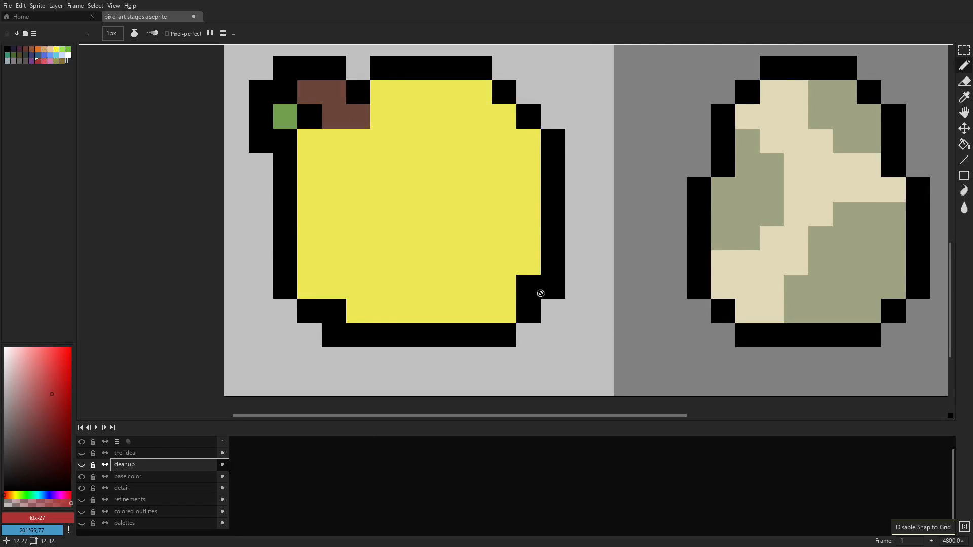
scroll(538, 291, down, 2)
scroll(525, 284, up, 2)
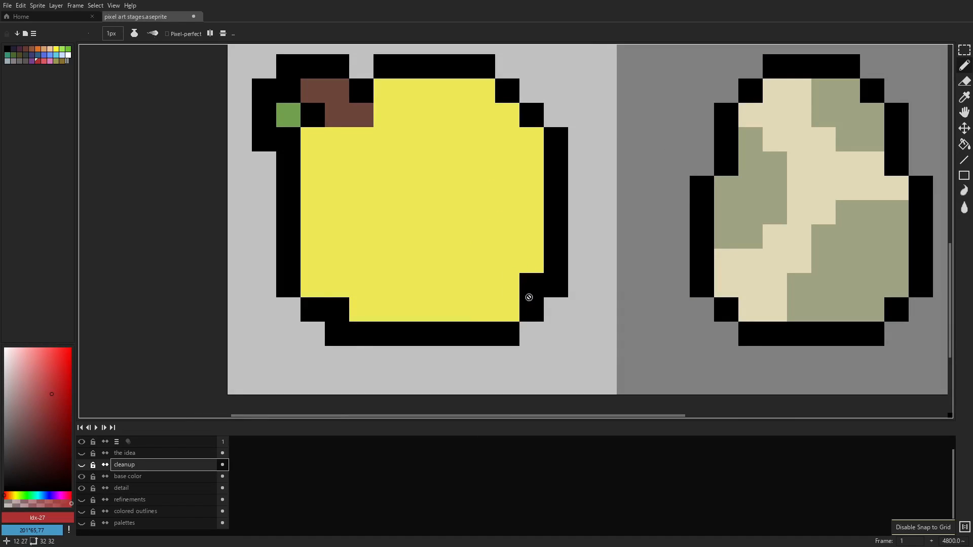
- Toggle the cleanup layer for a check of the fruit, hide the base color layer, and examine the detailed leaf and stem
click(79, 468)
click(80, 468)
click(81, 477)
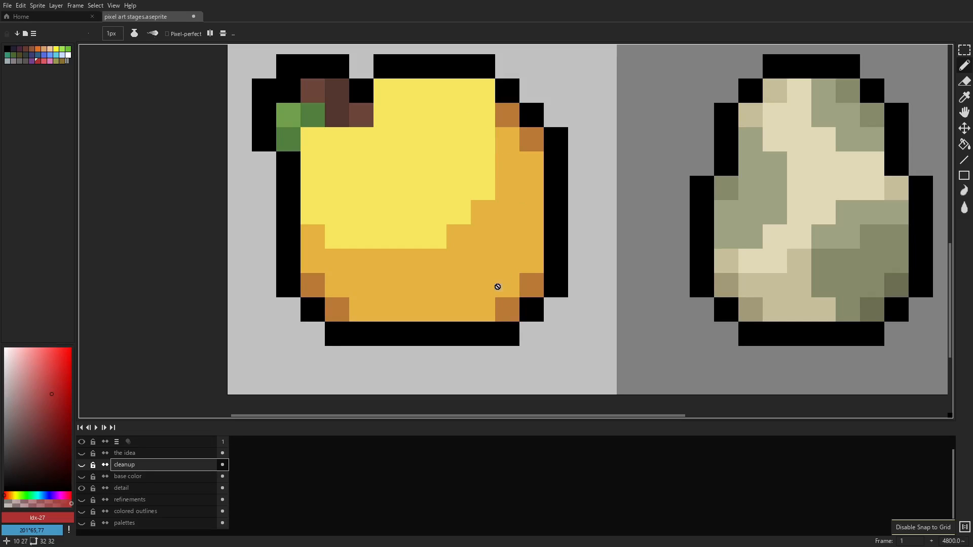
drag(460, 221, 470, 232)
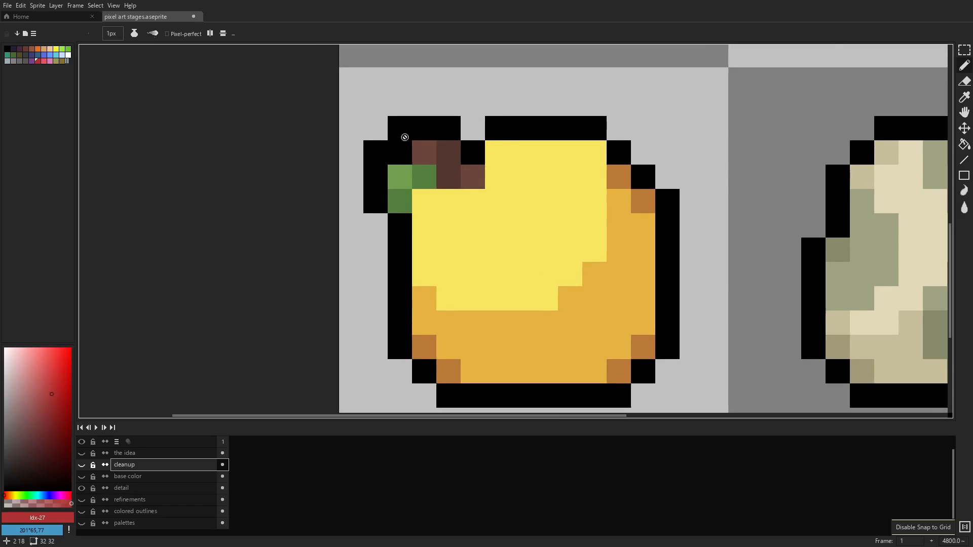
- Compare the yellow fruit's leaf and stem shading with the flat colors by repeatedly toggling the base color layer
scroll(416, 207, up, 1)
click(81, 477)
click(81, 476)
click(81, 478)
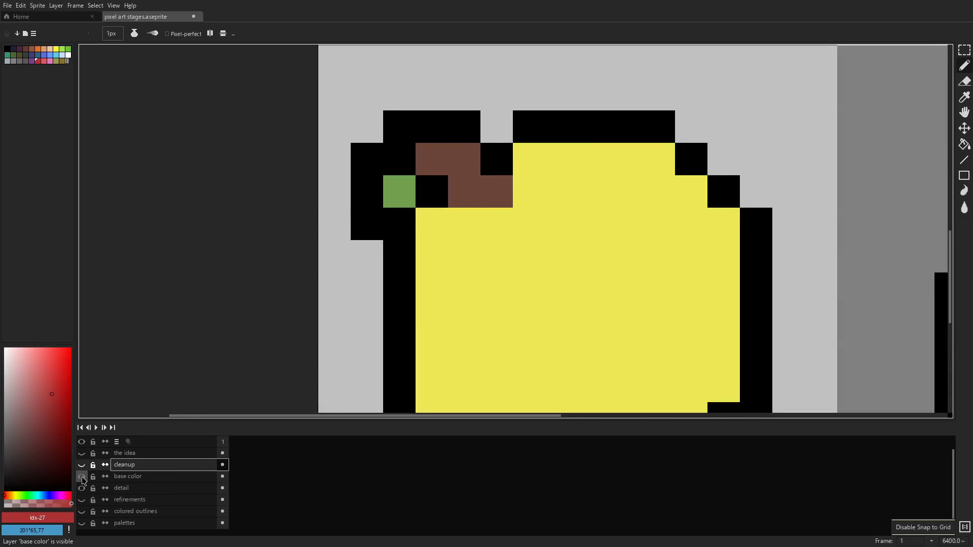
click(82, 477)
- View the yellow fruit on the base color layer alone, and return to the detail layer alone for comparison
click(83, 489)
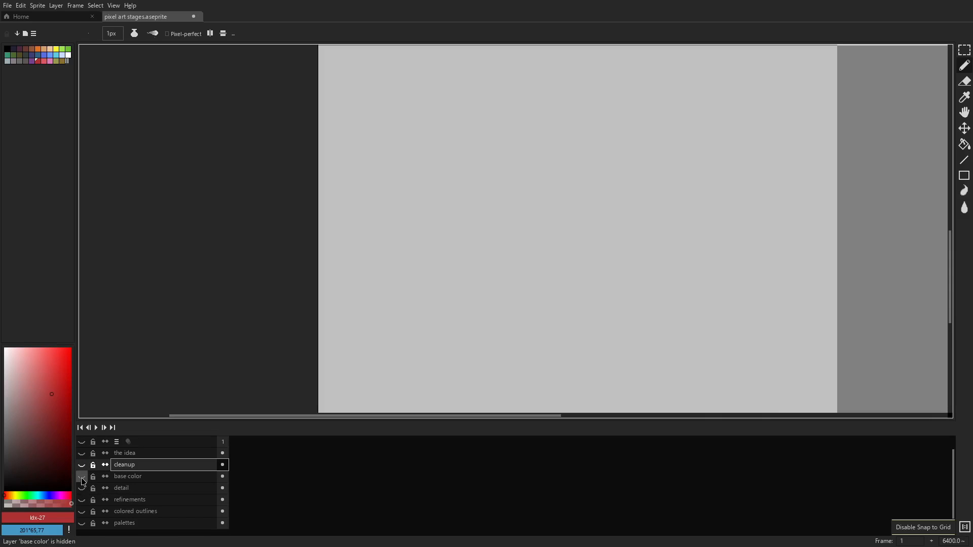
click(83, 477)
scroll(454, 184, down, 3)
scroll(454, 203, up, 2)
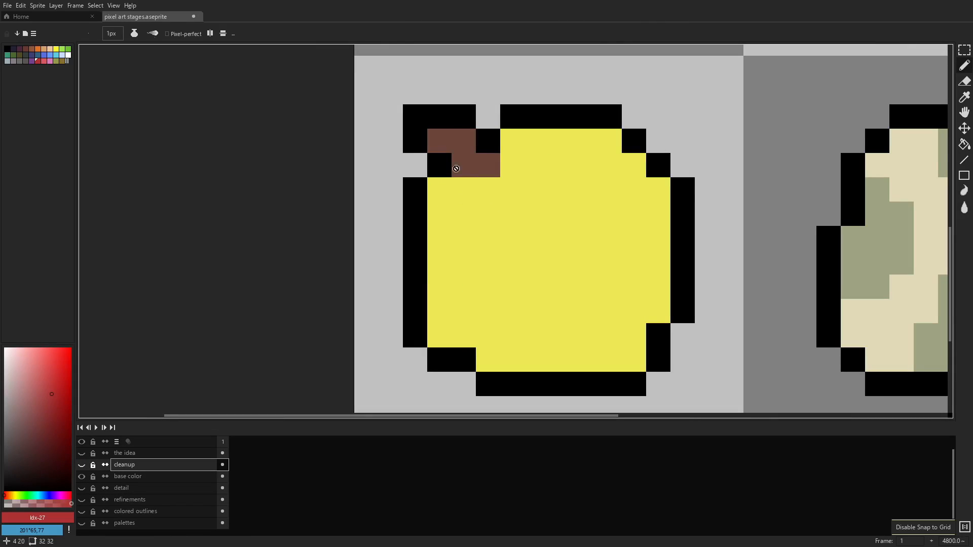
click(81, 476)
click(81, 488)
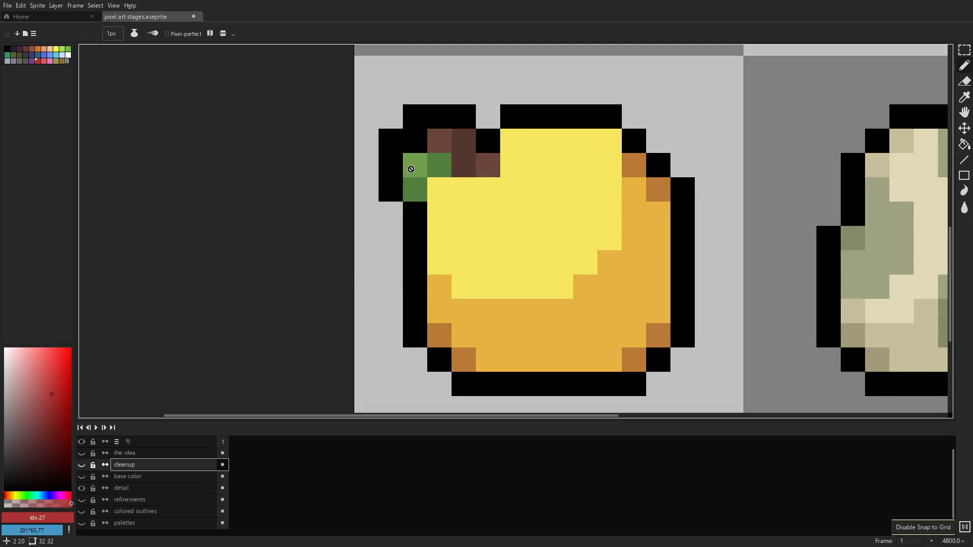
drag(485, 176, 463, 211)
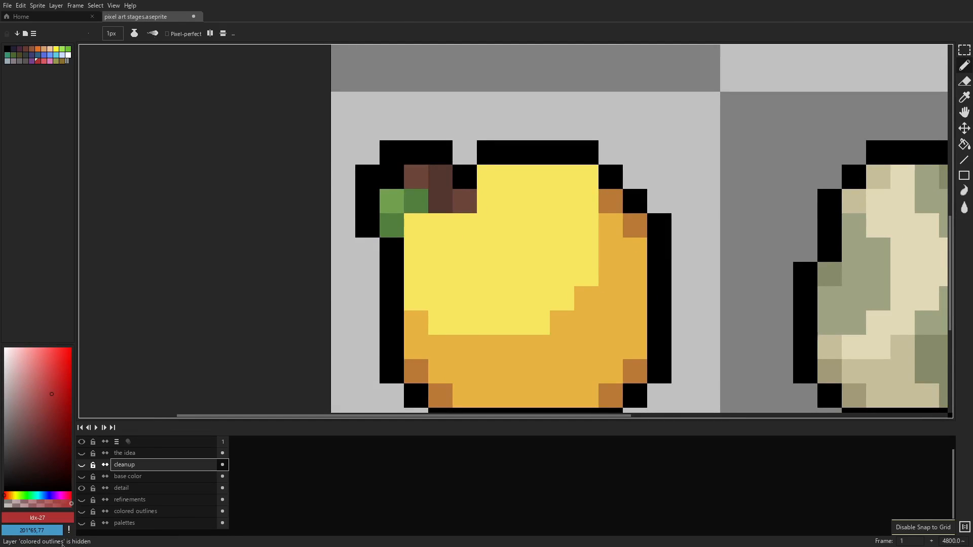
- Show only the palettes layer in place of the detail layer and inspect the yellow fruit's color swatches
click(82, 523)
click(82, 488)
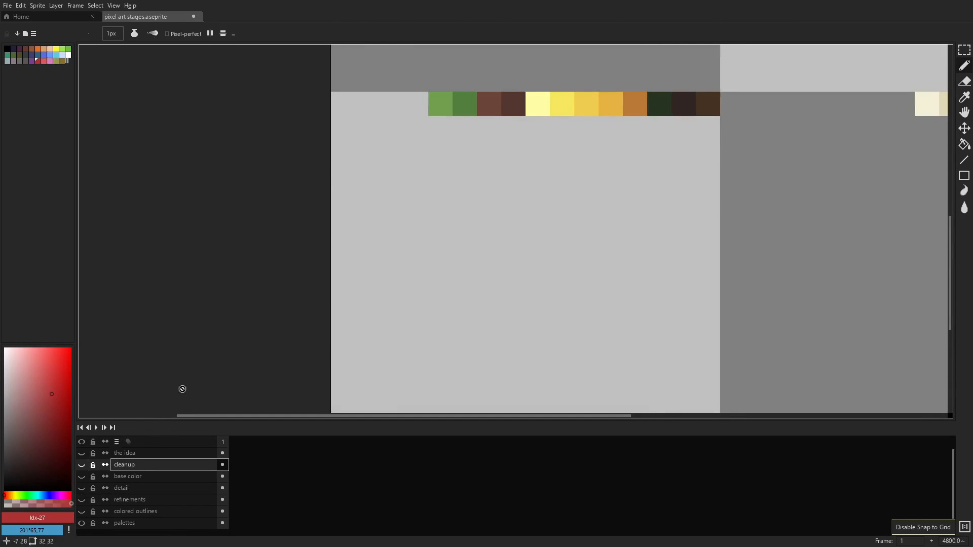
scroll(404, 173, up, 1)
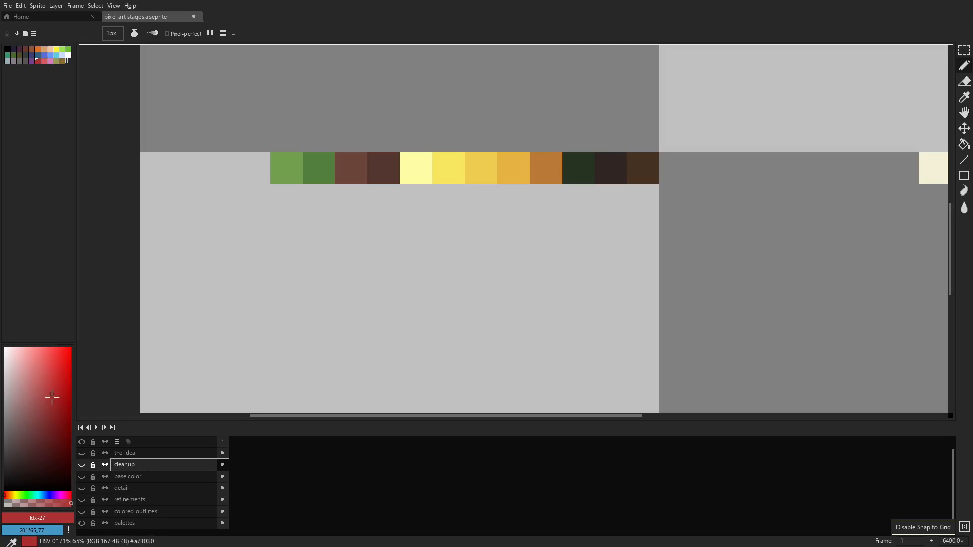
- Try light red #ff4949 on the palettes layer as a swatch and a fill, and undo the fill
drag(50, 394, 52, 320)
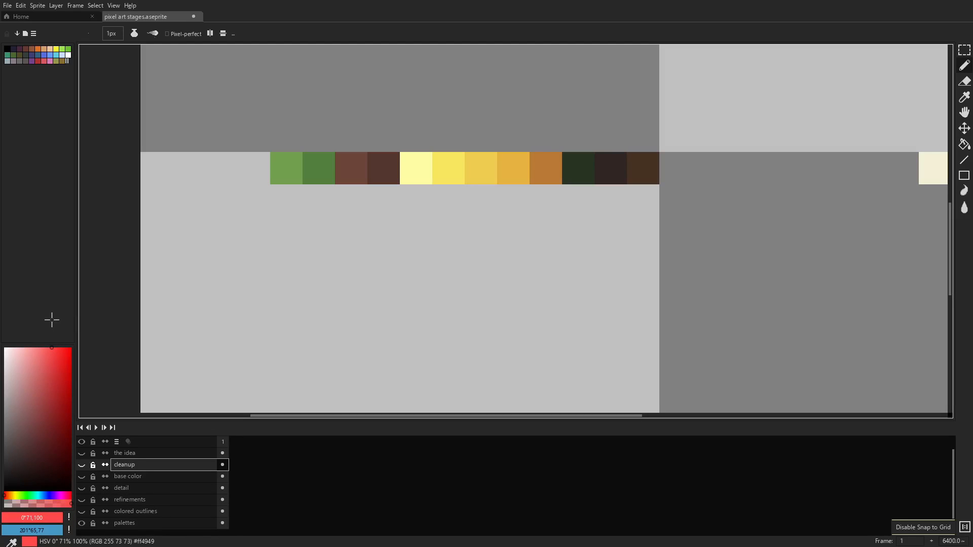
click(152, 523)
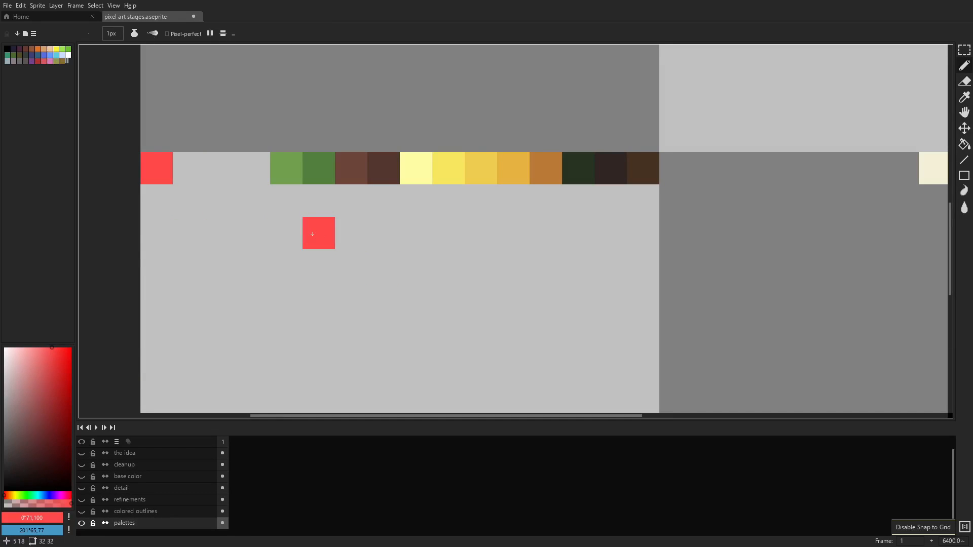
key(g)
click(272, 246)
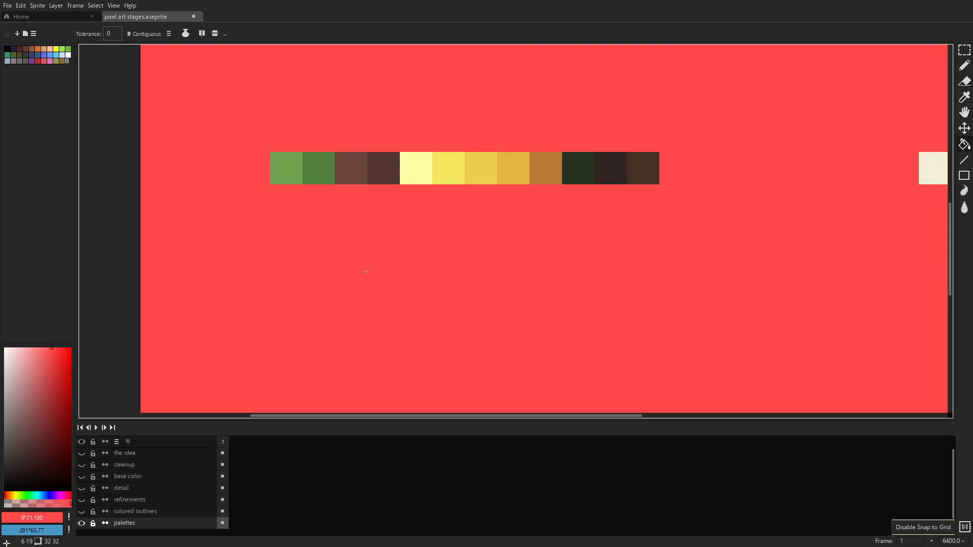
key(ctrl+z)
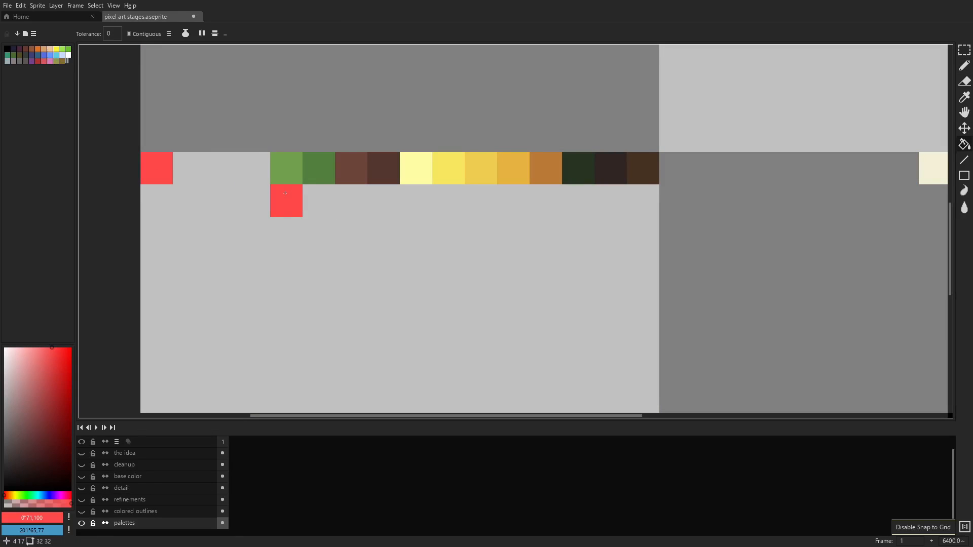
- Try pure red #ff0000 on the palettes layer beside the light red swatch, and undo all the test colors
click(71, 349)
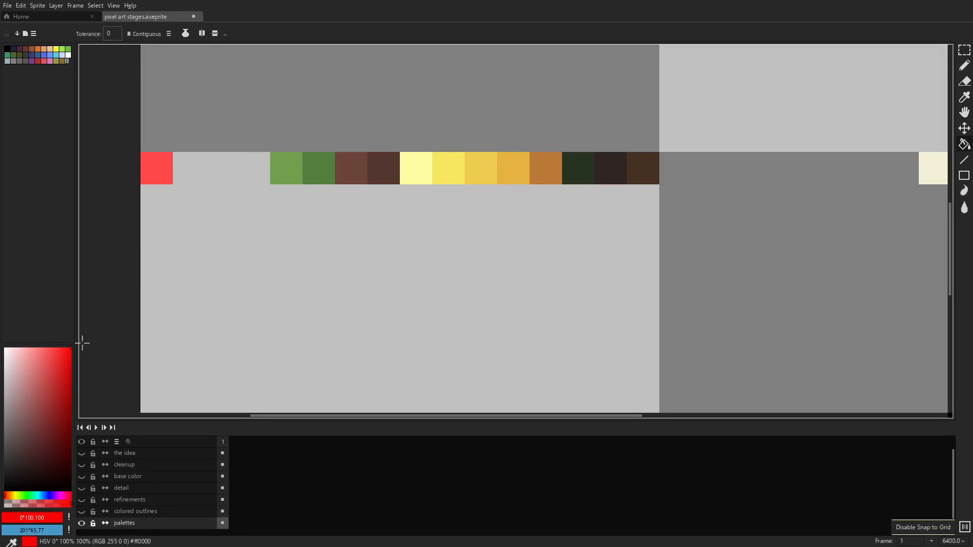
click(178, 171)
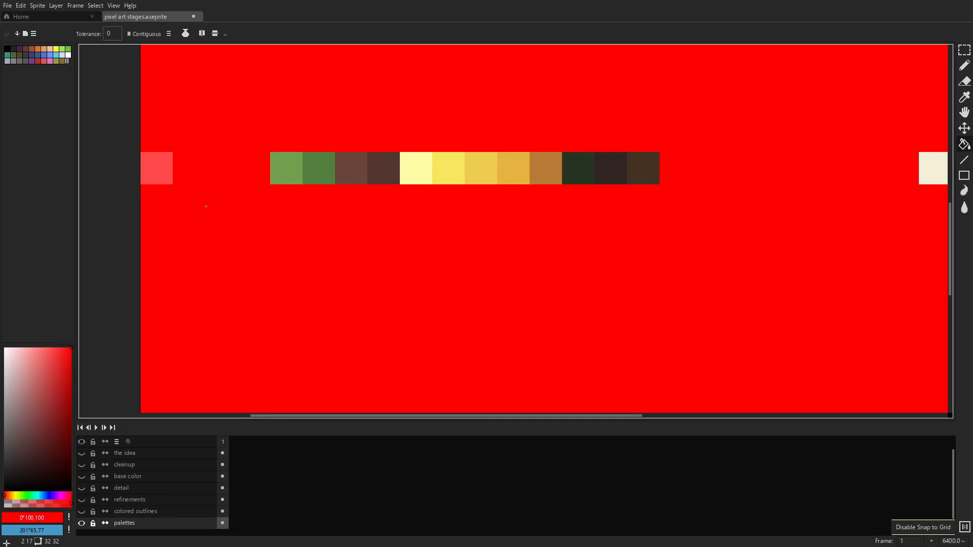
key(ctrl+z)
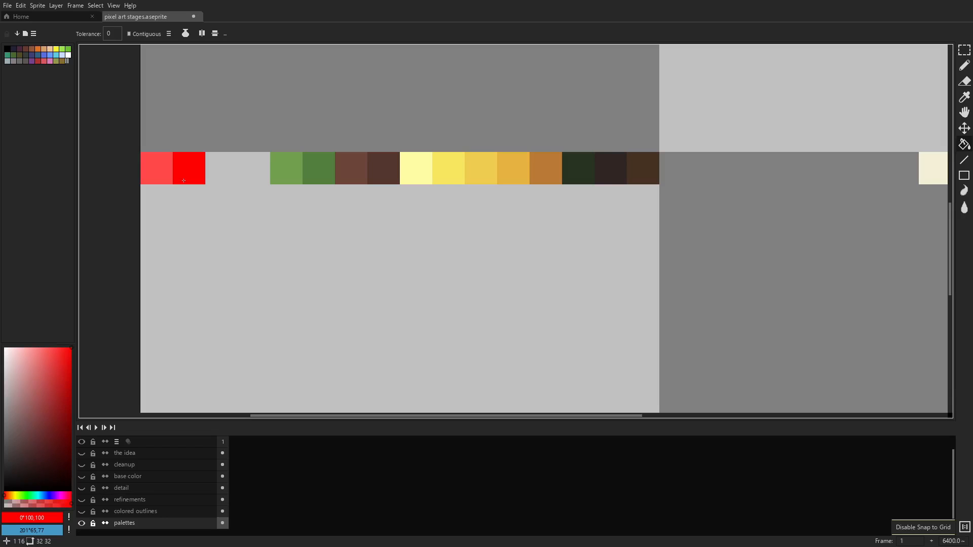
key(ctrl+z)
key(ctrl+z)
key(ctrl+z)
key(g)
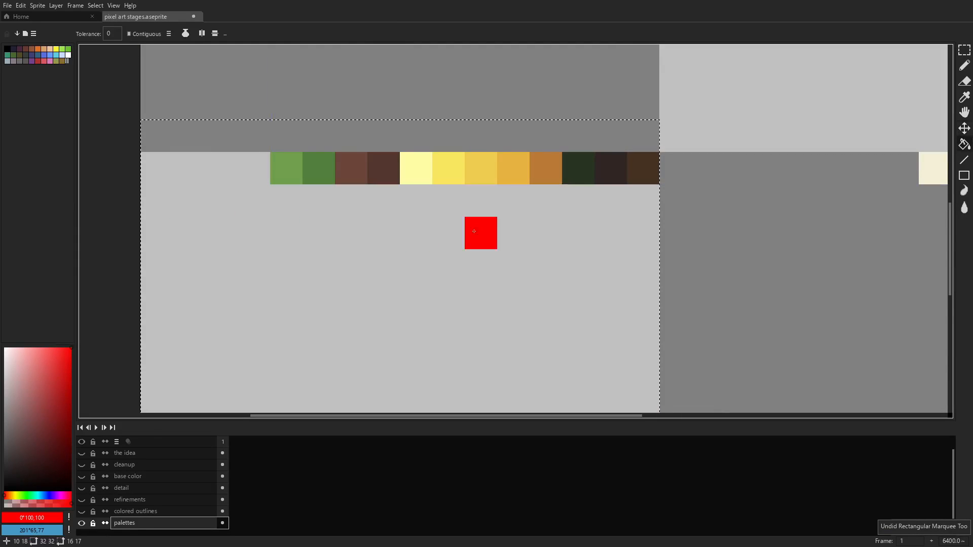
- Hide the palettes layer and show the detail layer with the yellow fruit
click(81, 523)
click(81, 477)
click(81, 476)
click(82, 489)
drag(321, 292, 338, 102)
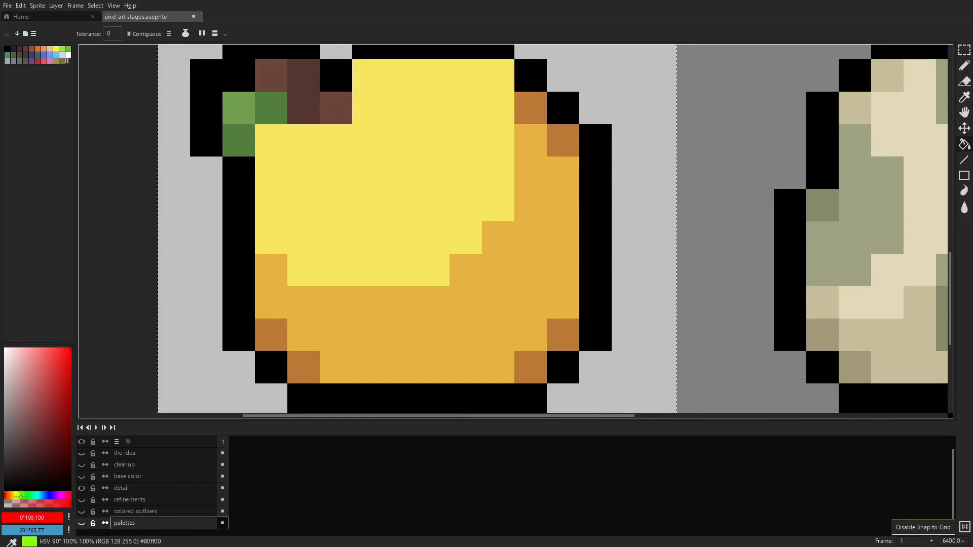
- On the detail layer, try a fully saturated yellow (HSV 54, 100, 100) as the fruit's main fill
click(14, 496)
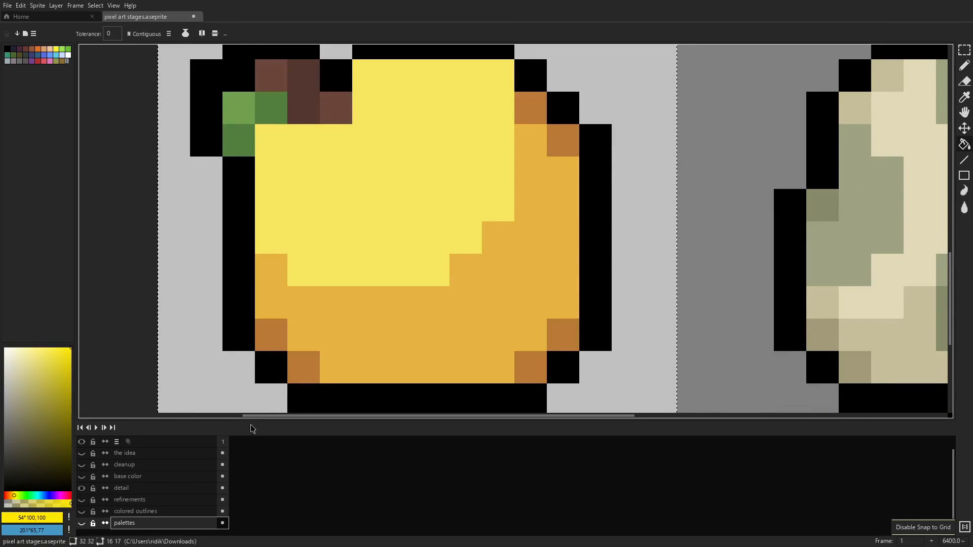
click(153, 491)
key(f)
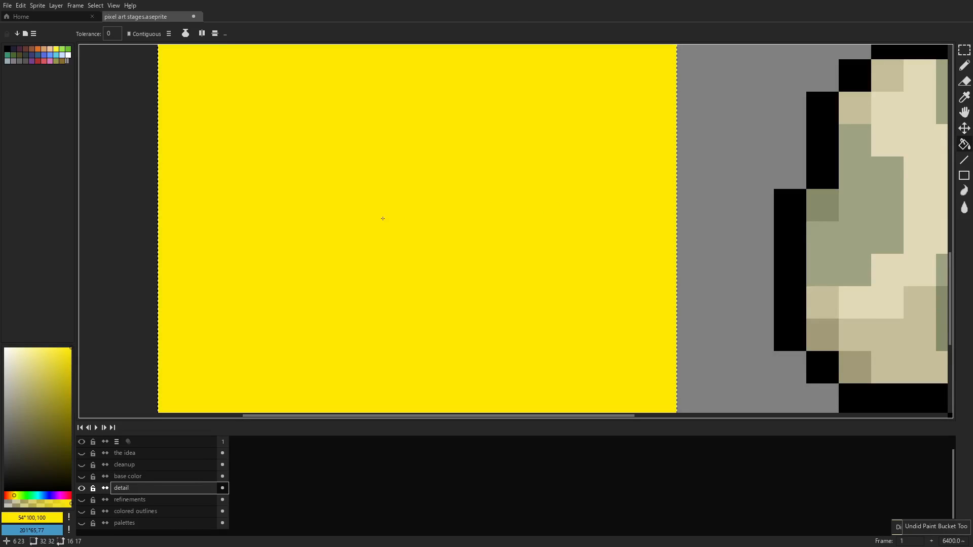
key(ctrl+z)
click(278, 154)
- Try a fully saturated orange (HSV 30, 100, 100) on the fruit's shaded area and check it among the other sprites
click(9, 495)
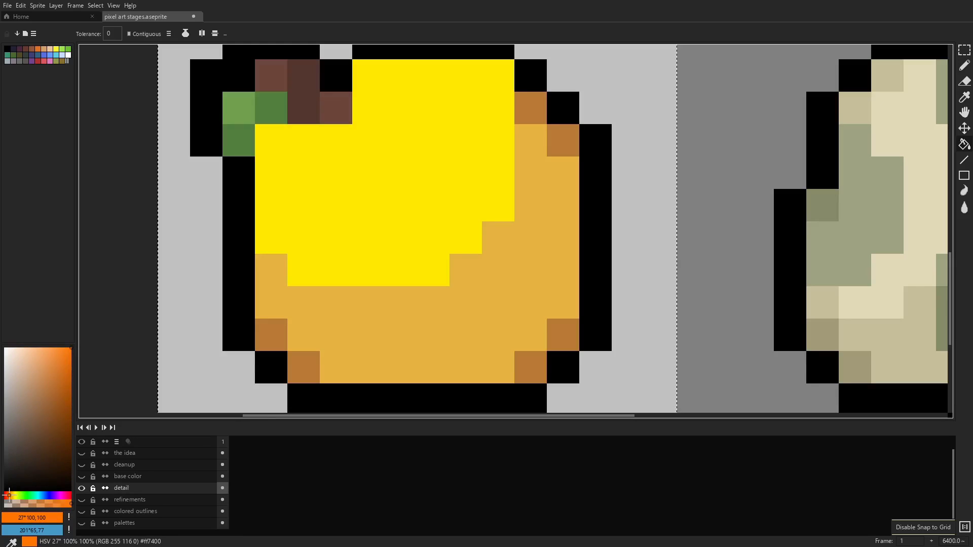
click(468, 267)
scroll(482, 245, down, 6)
scroll(520, 248, up, 4)
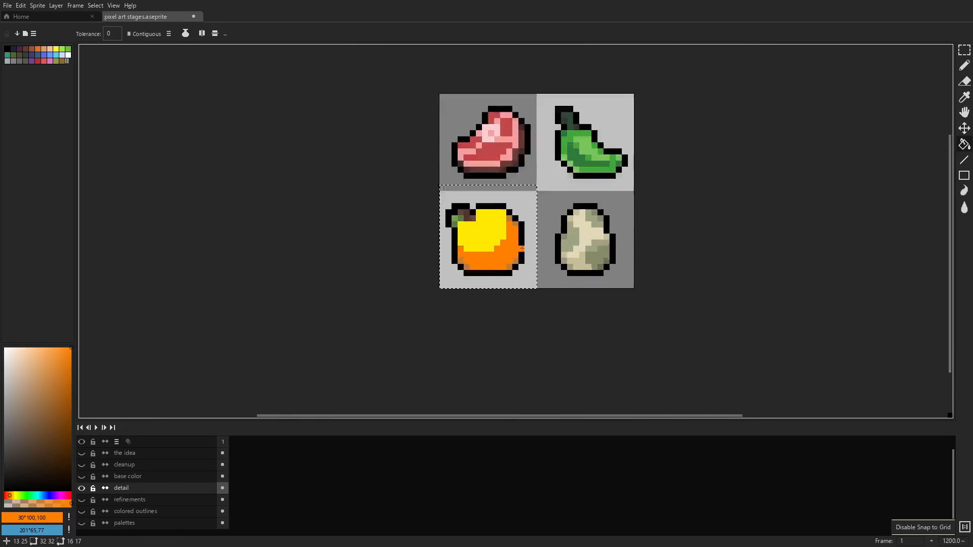
- Undo the saturated yellow and orange fills and examine the original fruit colors at different sizes
key(ctrl+z)
key(ctrl+z)
scroll(603, 233, down, 3)
scroll(604, 232, up, 3)
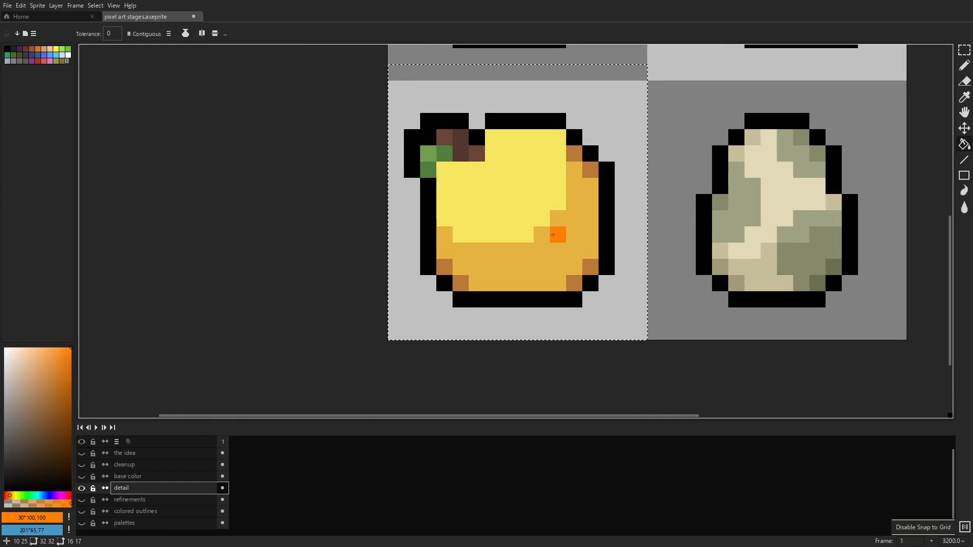
scroll(605, 231, up, 2)
scroll(551, 271, down, 3)
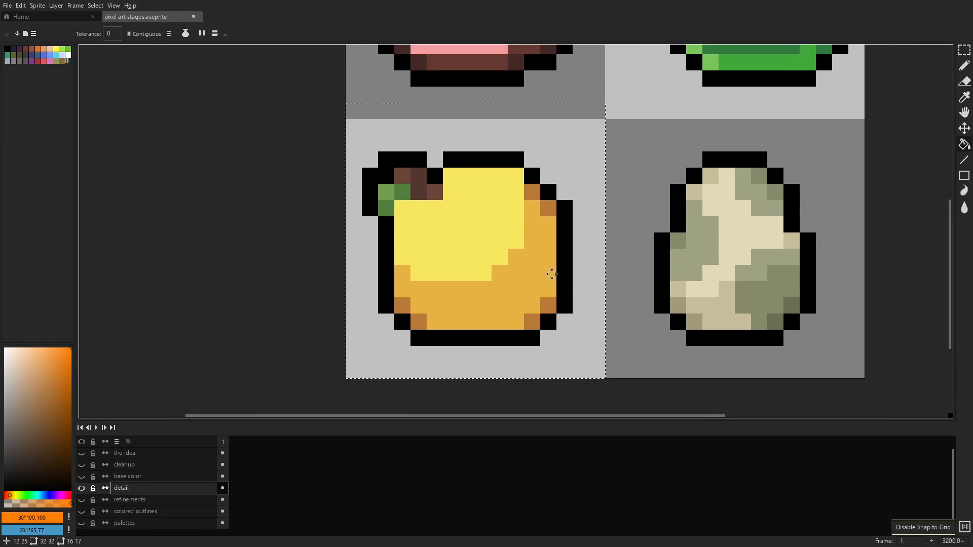
- Try the saturated orange shading again with a warmer yellow (HSV 49, 100, 100) on the fruit's main area
scroll(553, 272, up, 3)
click(325, 340)
click(13, 495)
click(13, 495)
click(321, 217)
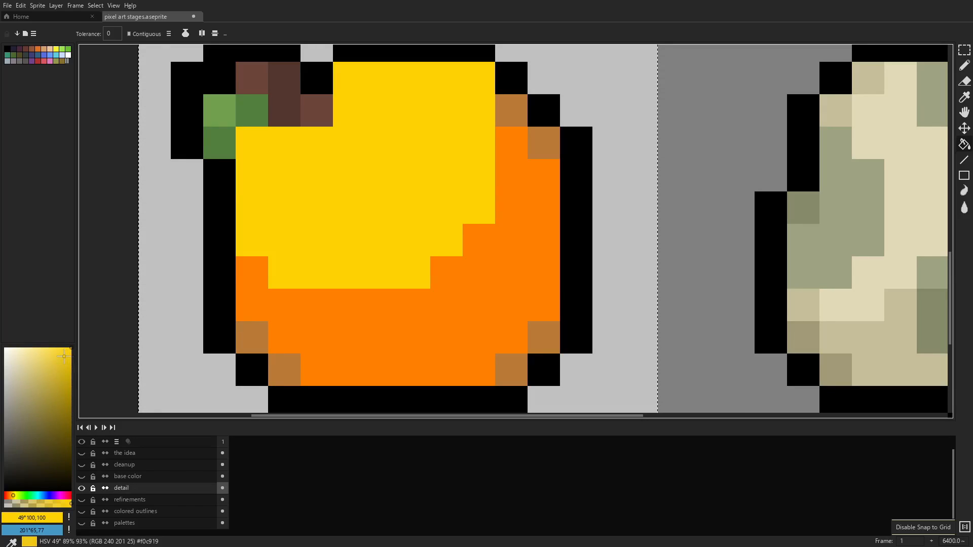
- Try a muted yellow (HSV 49, 66, 91) on the fruit, and undo all the test fills
click(48, 364)
click(49, 360)
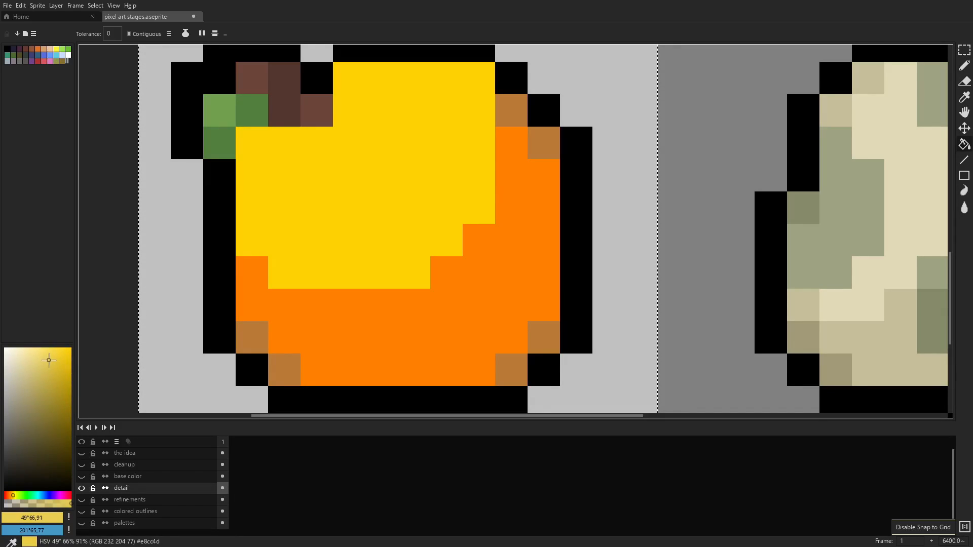
click(441, 237)
key(ctrl+z)
key(ctrl+z)
key(ctrl+z)
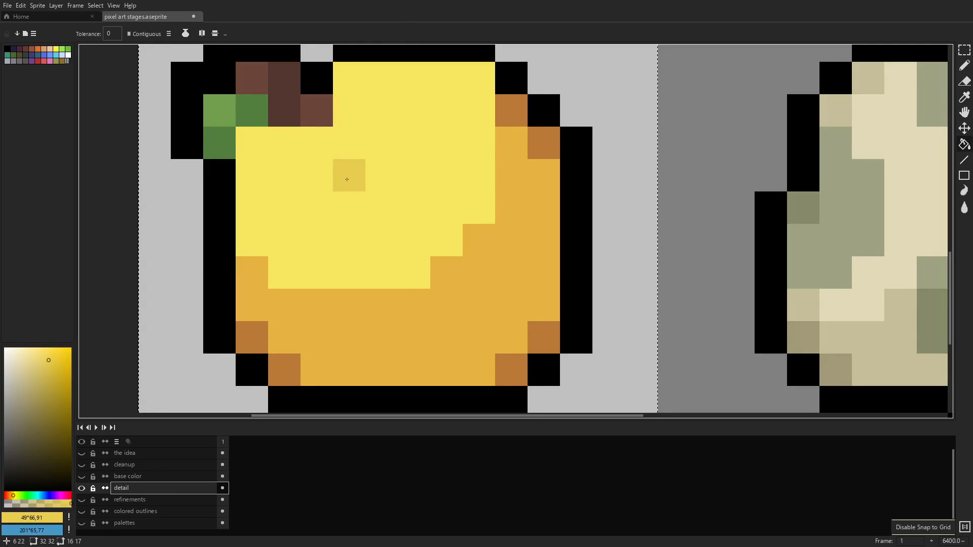
- Sample the fruit's orange shading and main yellow to examine where they sit in the color picker
key(i)
click(404, 320)
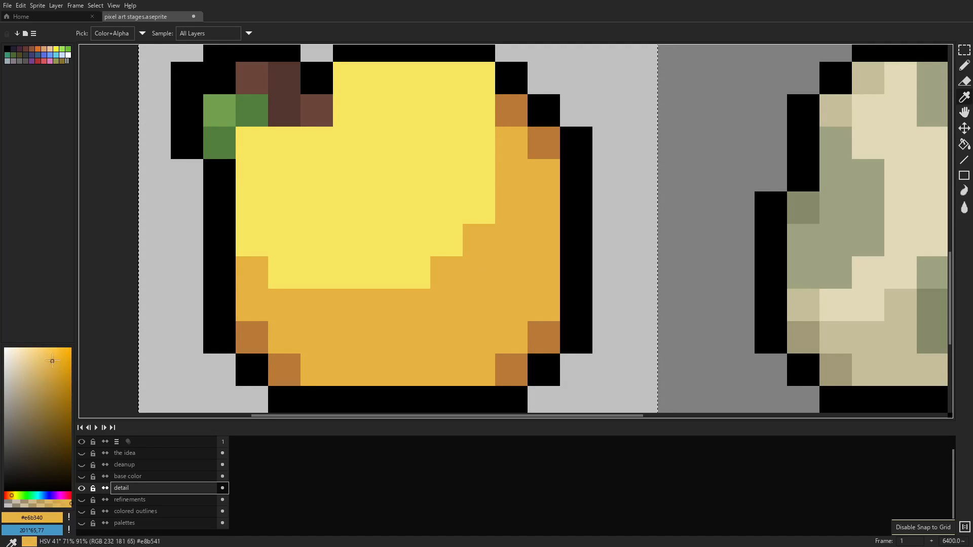
click(344, 226)
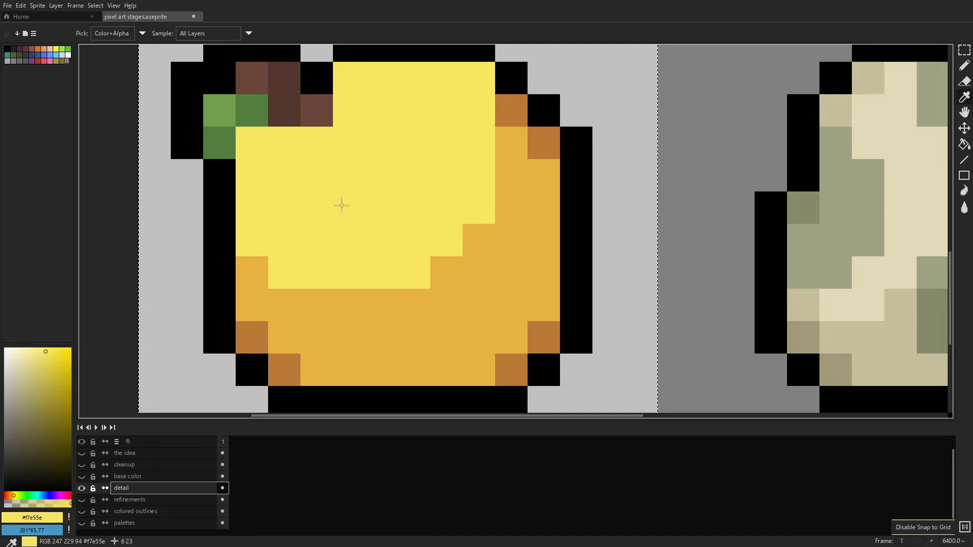
- Try a more saturated version of the sampled yellow (HSV 52, 100, 97) on the fruit, and undo the fill
drag(45, 352, 71, 350)
key(g)
click(358, 209)
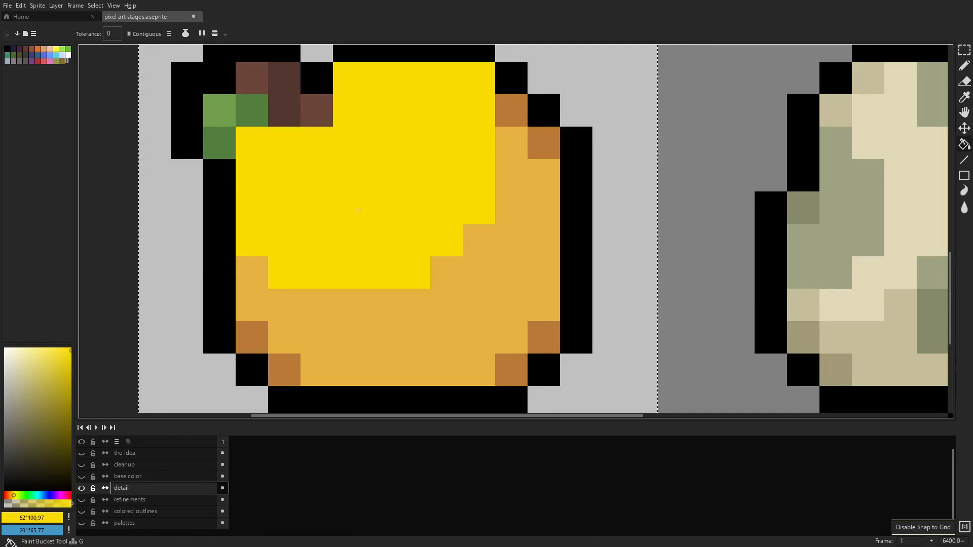
key(ctrl+z)
- Check the fruit beside the other sprites and clear the selection around it
scroll(540, 274, down, 8)
scroll(573, 267, up, 3)
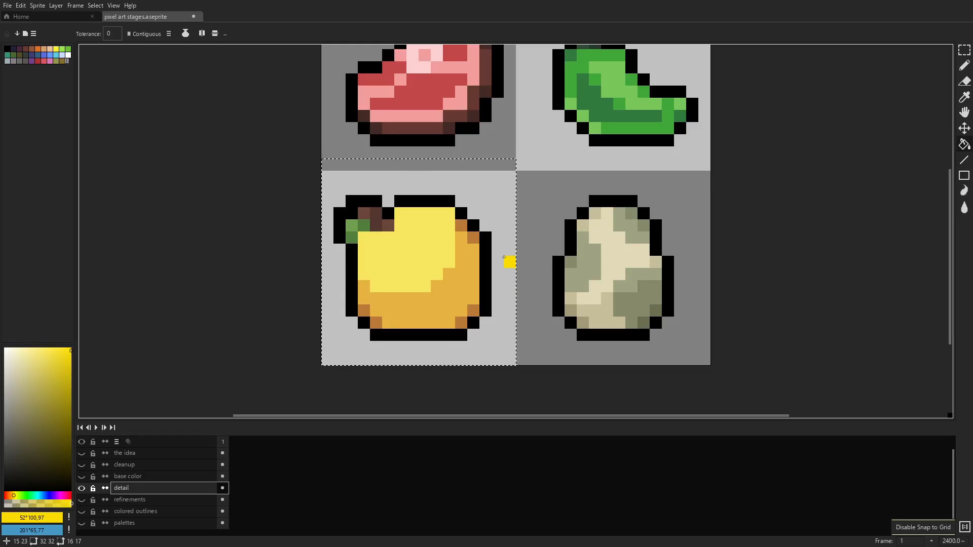
click(95, 5)
click(102, 21)
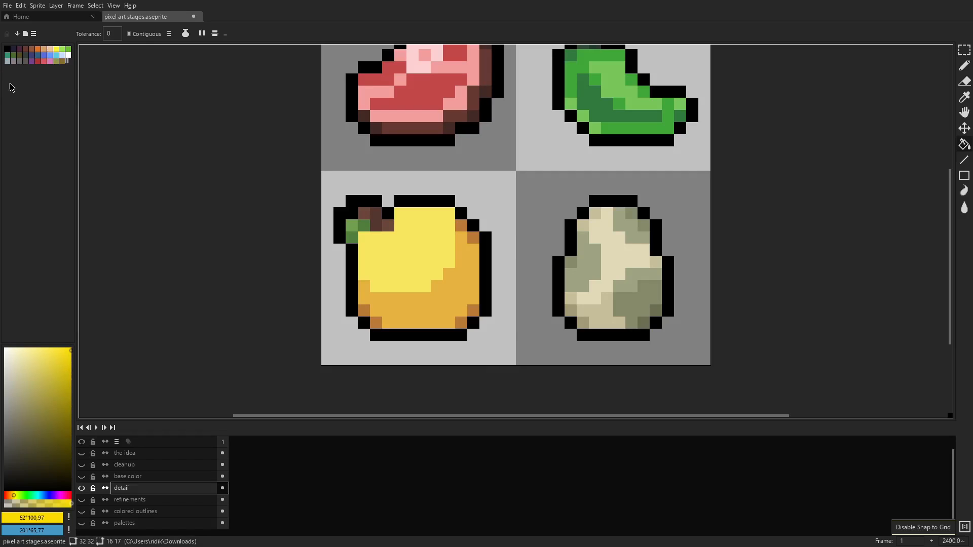
- Compare the spotted egg's detail shading with its flat version by toggling the base color layer, leaving it hidden
scroll(641, 207, up, 4)
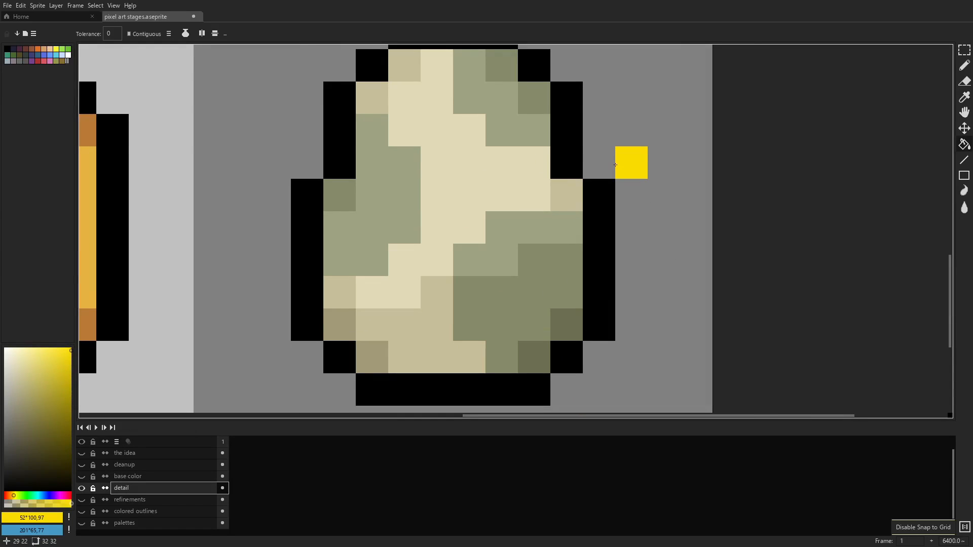
drag(615, 165, 608, 179)
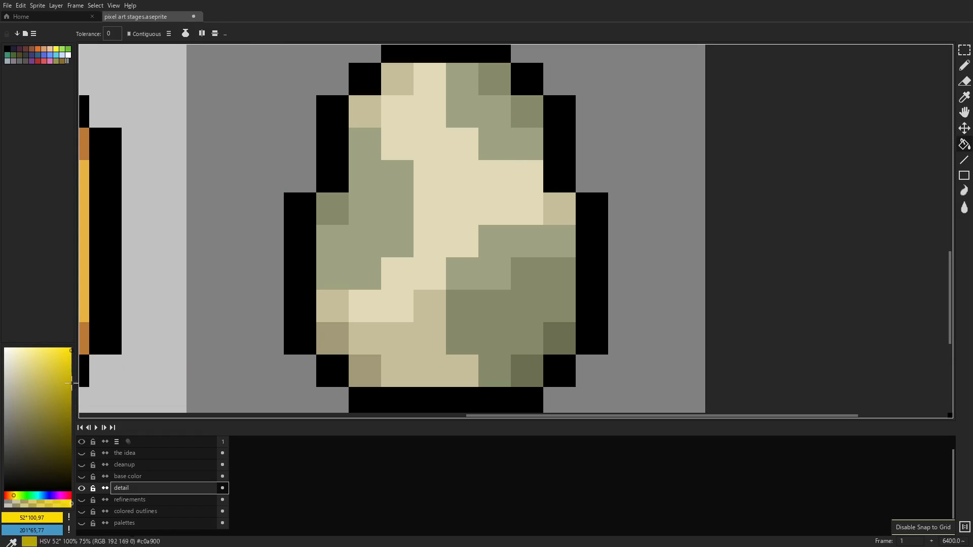
click(82, 477)
click(82, 477)
click(82, 478)
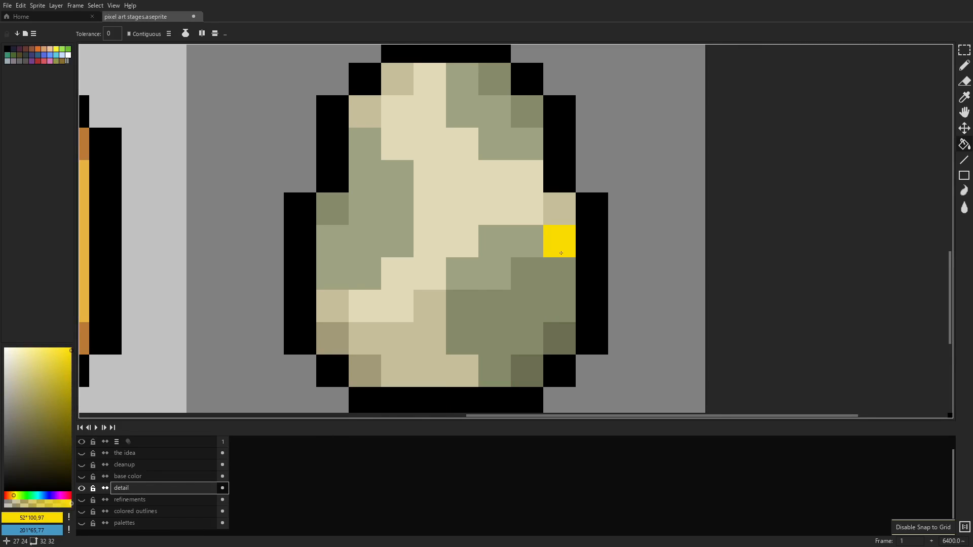
- Try pure white on the egg's dark green shadow area, and undo the fill
click(5, 349)
click(549, 283)
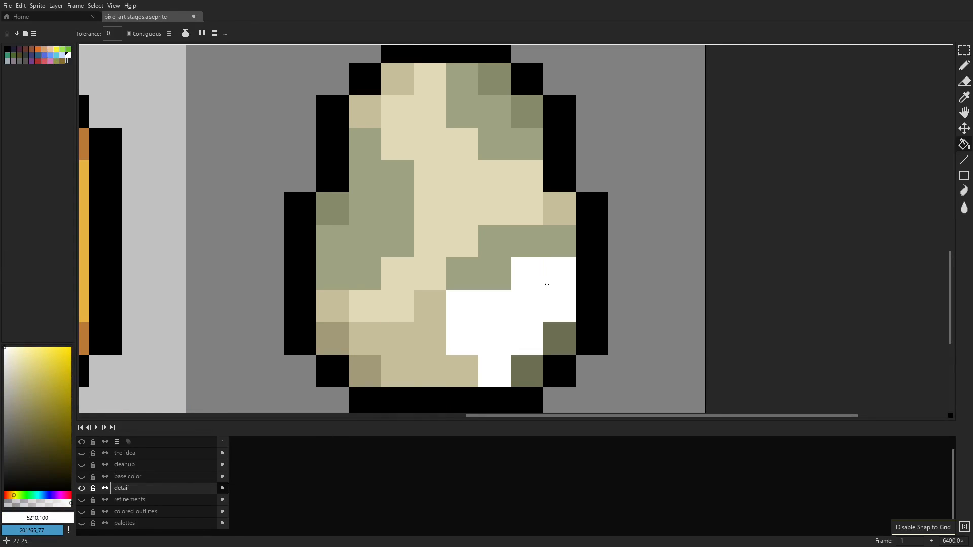
key(ctrl+z)
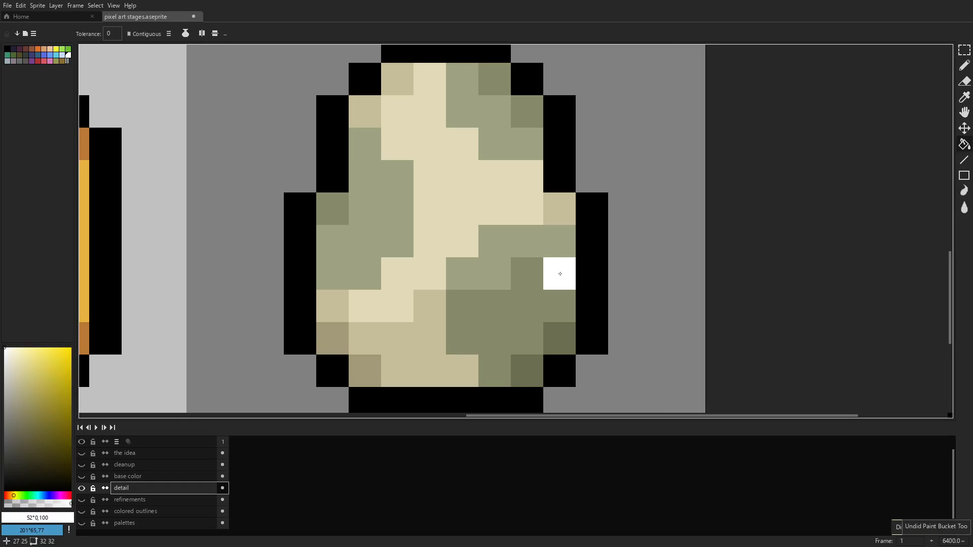
- Switch to the Pencil tool and compare the egg's shaded pixels with its flat colors by toggling the base color layer, leaving it hidden
key(b)
key(ctrl+z)
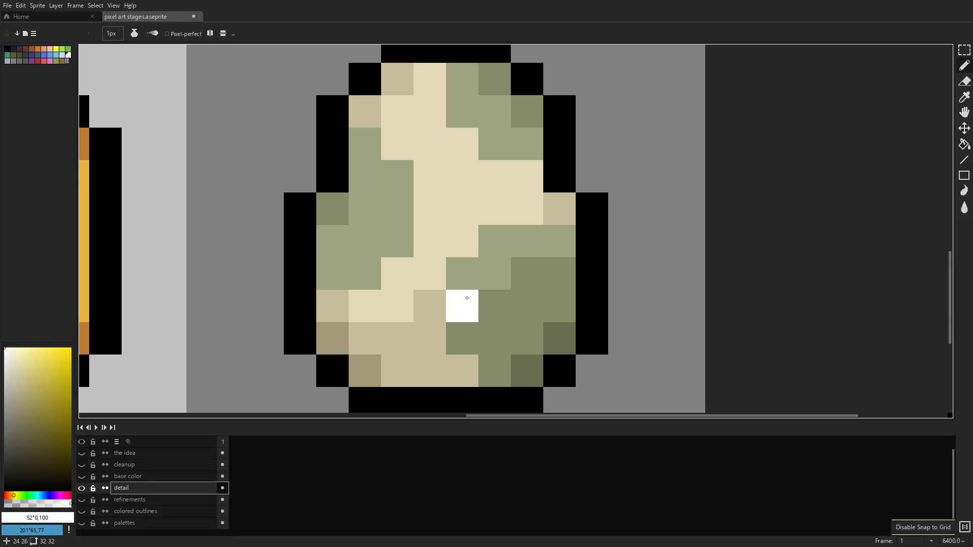
scroll(527, 304, down, 1)
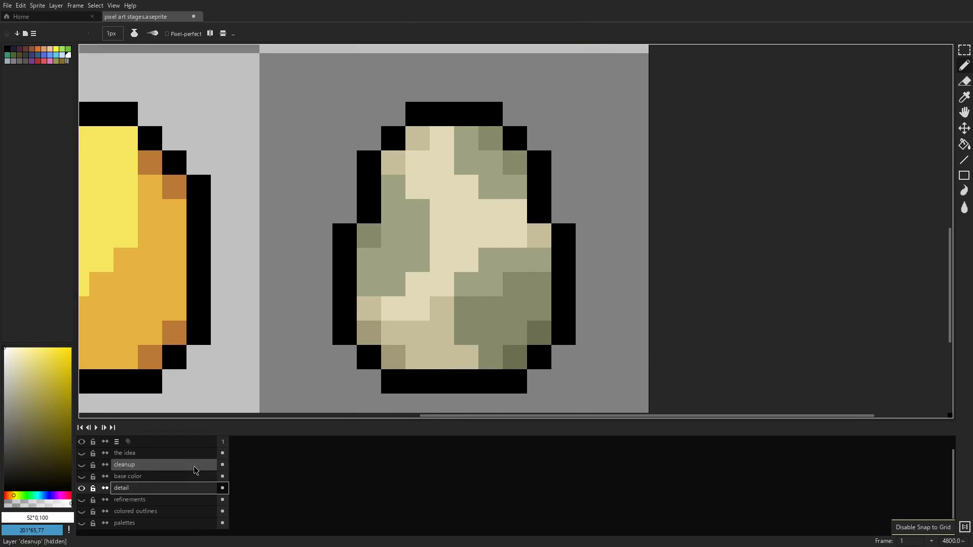
click(82, 476)
click(81, 476)
click(81, 476)
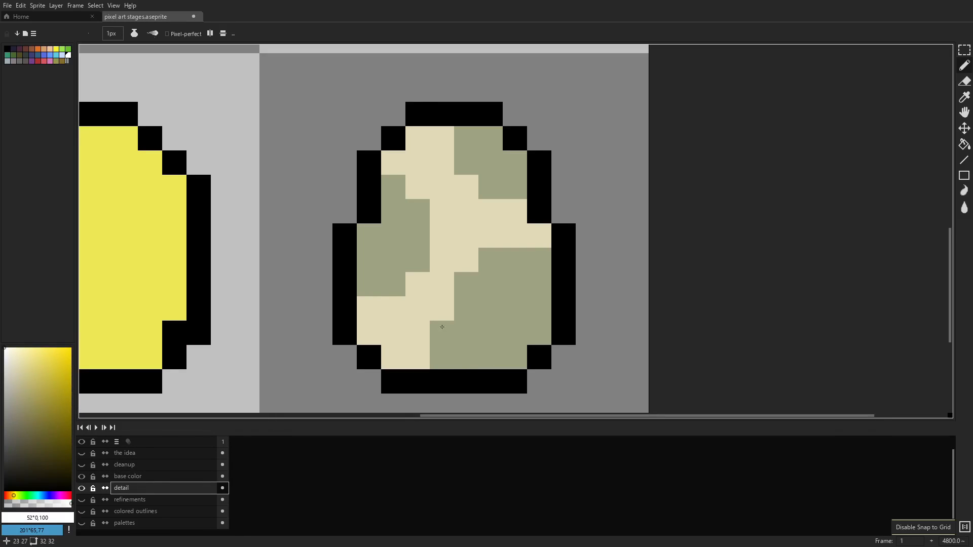
click(81, 476)
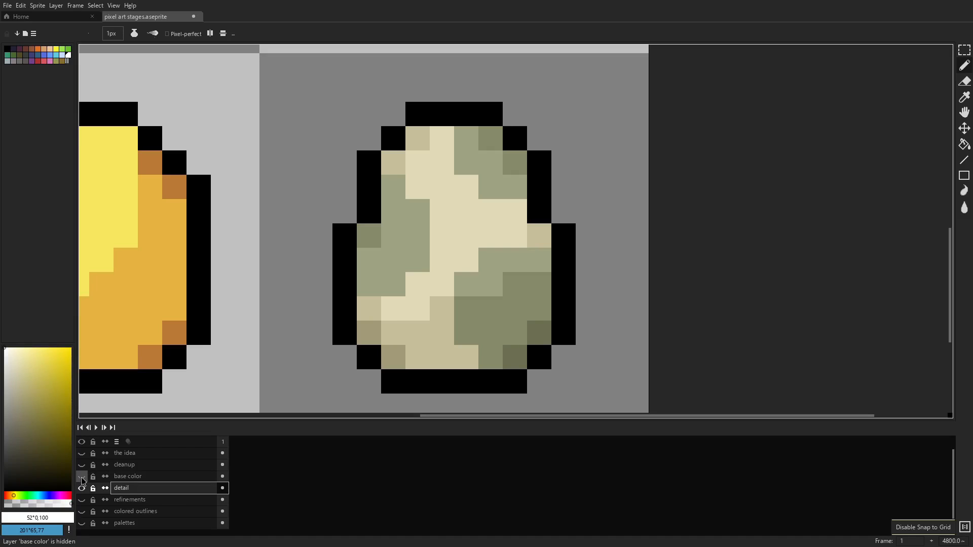
click(81, 476)
click(82, 476)
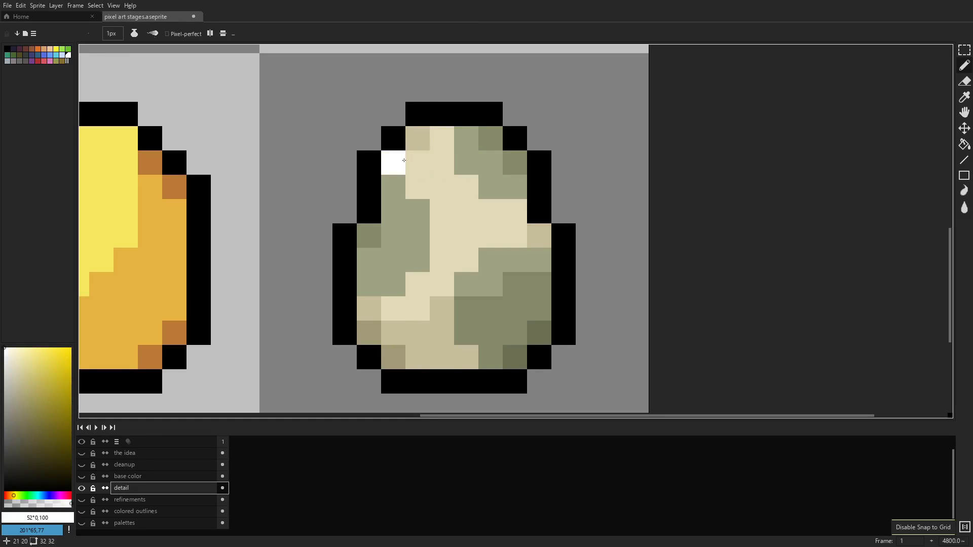
- Hide the detail layer and show the refinements layer for all four food sprites
scroll(573, 243, down, 6)
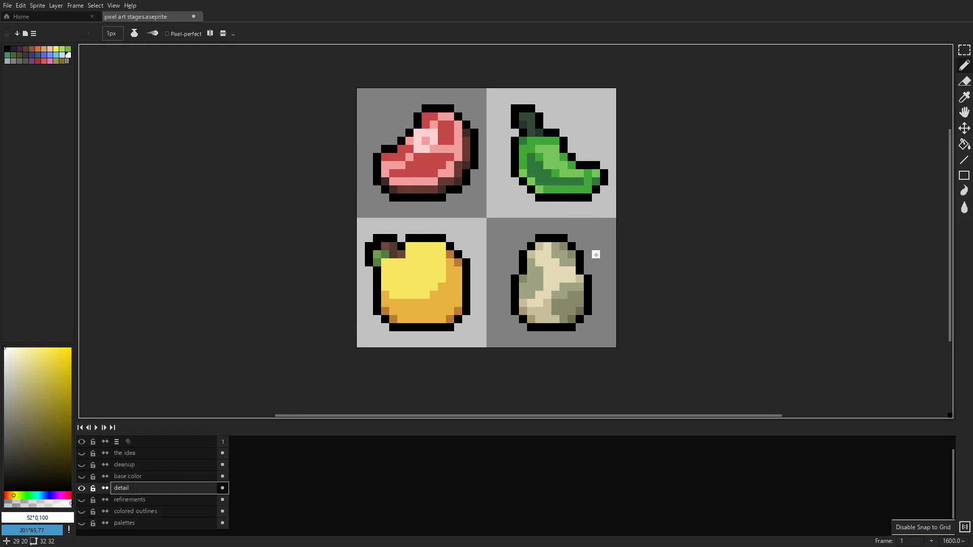
click(82, 488)
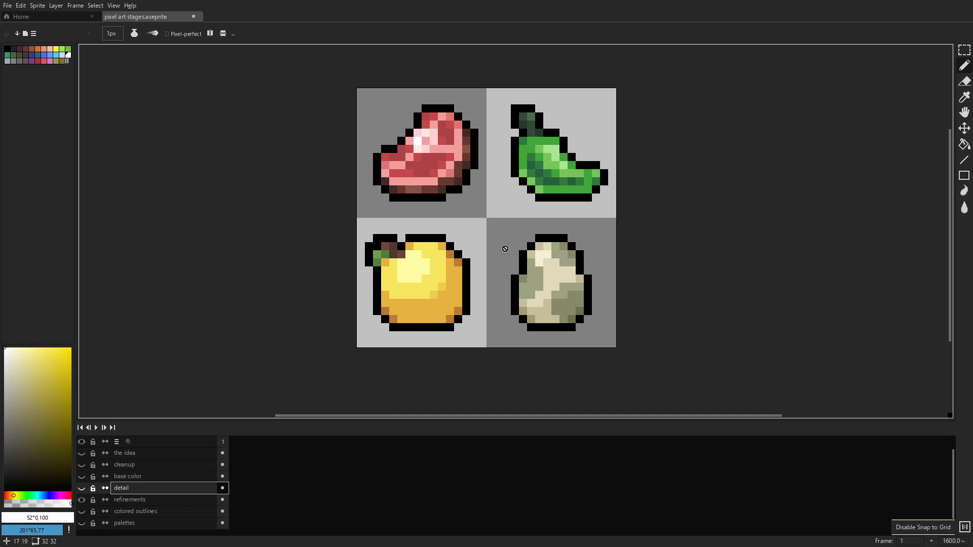
click(81, 499)
scroll(702, 266, up, 2)
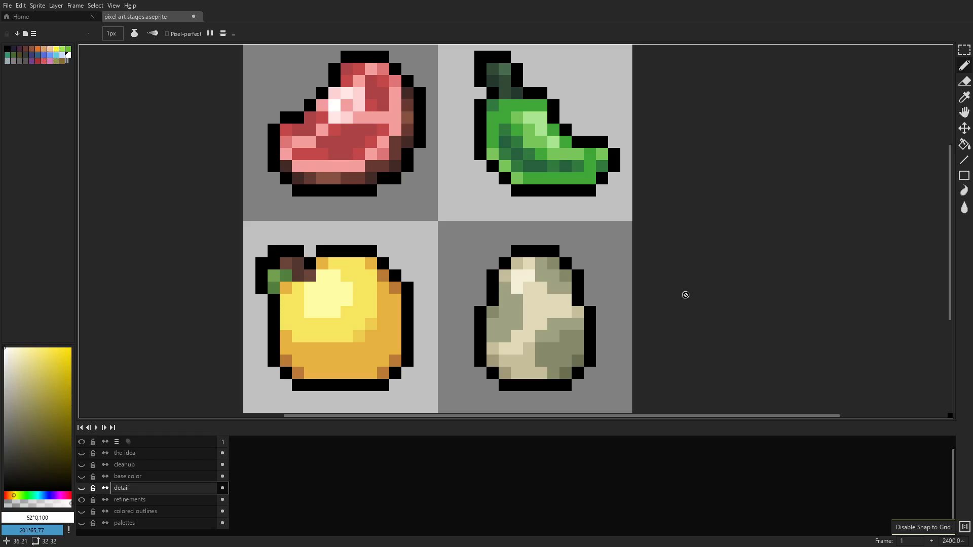
scroll(628, 271, down, 6)
scroll(633, 263, up, 4)
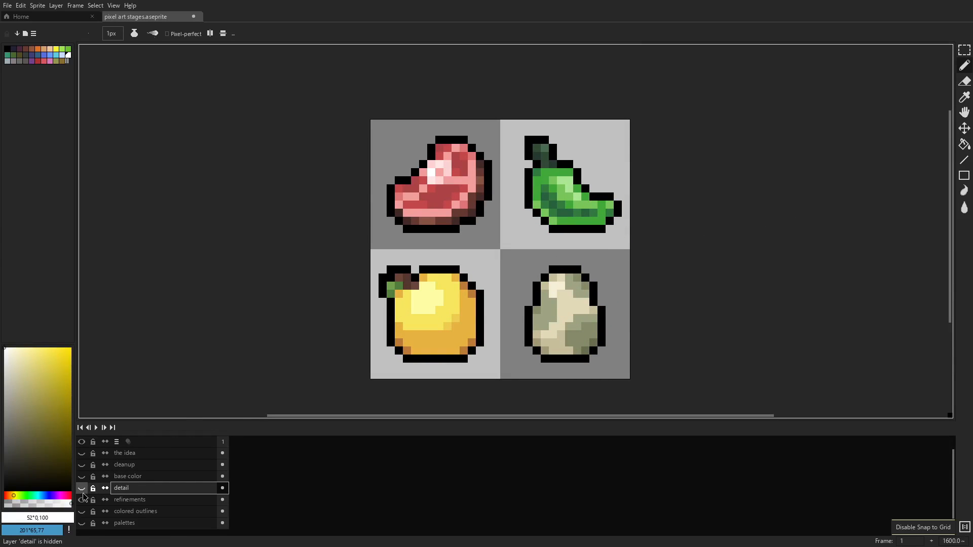
- Compare the refined sprites with the detail stage by toggling the detail layer repeatedly, leaving it visible
click(82, 493)
click(81, 494)
click(82, 494)
click(81, 493)
click(81, 494)
click(81, 493)
click(81, 493)
click(80, 493)
click(80, 493)
click(80, 493)
click(79, 493)
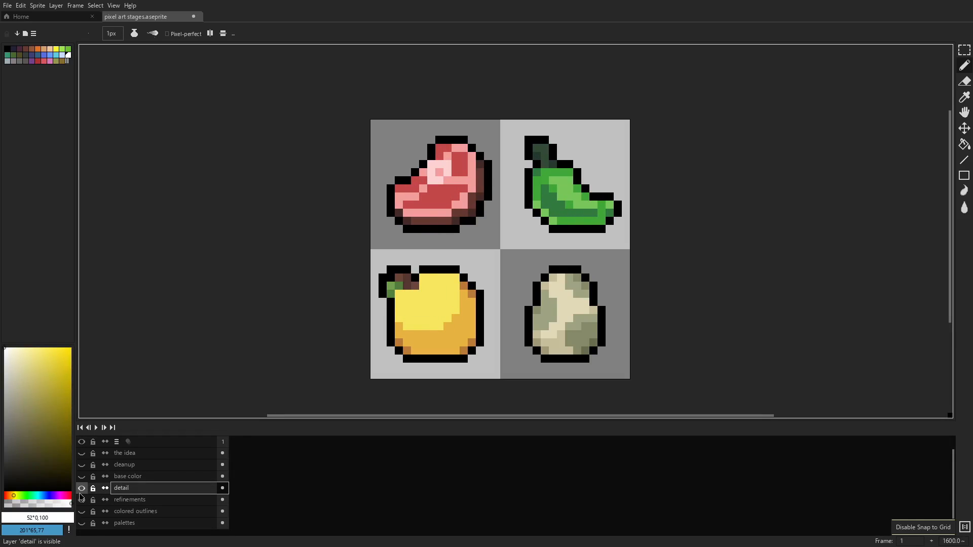
- Compare the meat sprite's refinements with its detail stage up close by toggling the detail layer, leaving it hidden
scroll(455, 160, up, 4)
mouse_move(487, 185)
mouse_down()
mouse_move(550, 104)
mouse_move(495, 180)
mouse_up()
scroll(547, 112, down, 1)
click(83, 489)
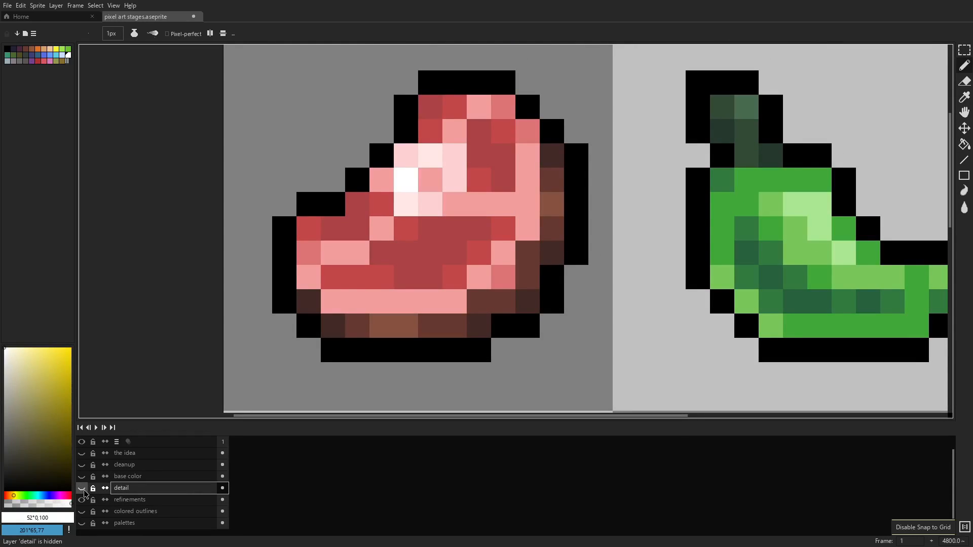
click(83, 489)
click(83, 490)
click(82, 490)
click(83, 489)
click(83, 490)
click(82, 490)
click(82, 490)
click(83, 489)
click(82, 490)
click(83, 490)
click(158, 499)
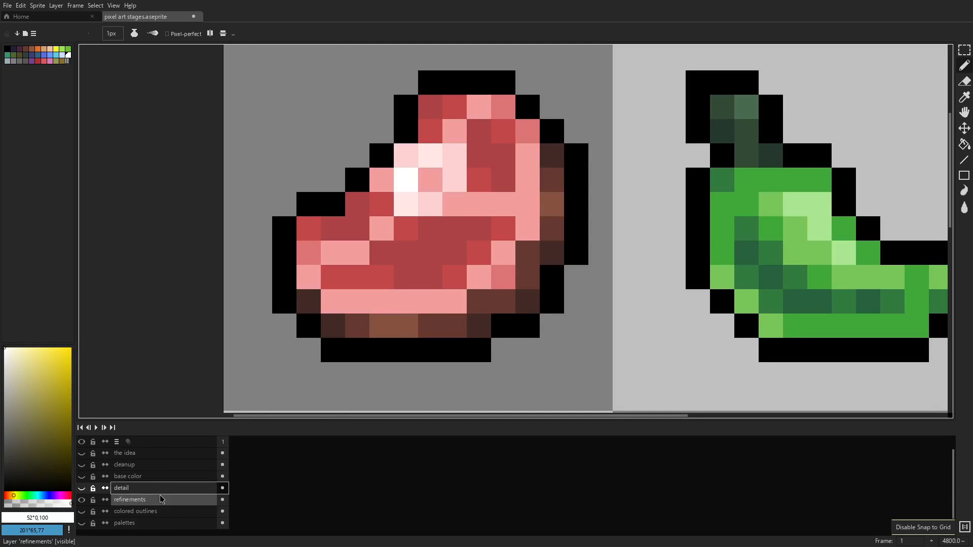
click(414, 332)
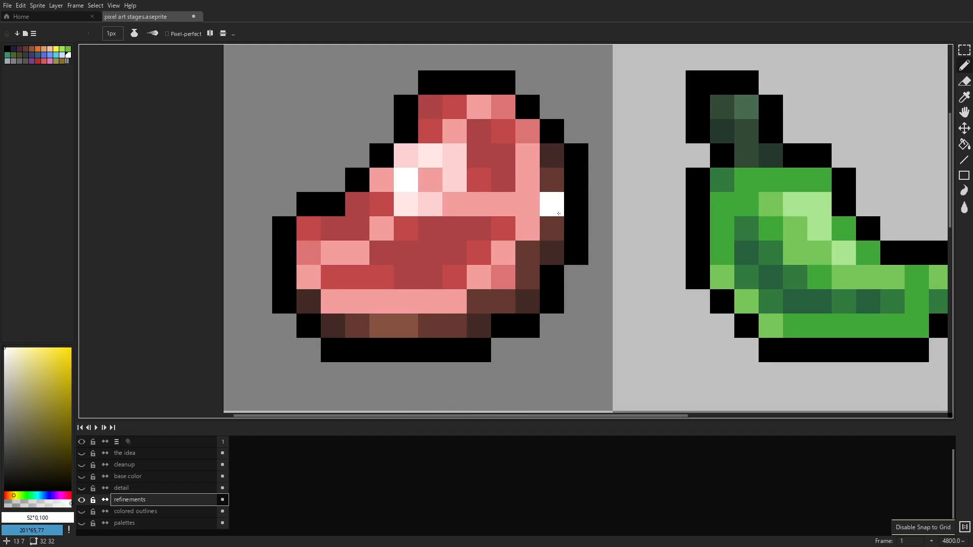
click(128, 487)
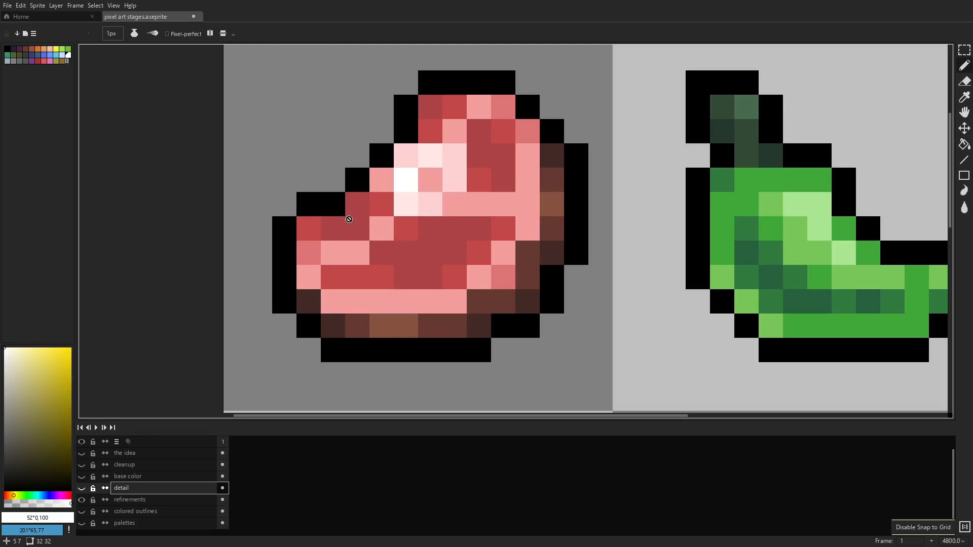
- Examine the extra tones in the meat and its rind by switching the detail layer on and off, leaving it off
click(81, 489)
click(82, 492)
click(83, 492)
click(82, 492)
click(83, 493)
click(82, 492)
click(83, 493)
click(82, 492)
click(83, 493)
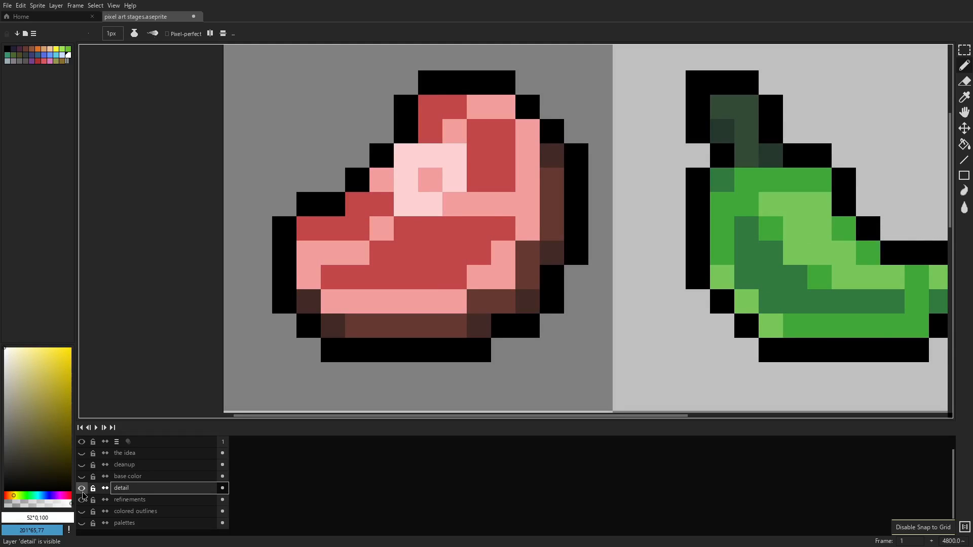
click(83, 492)
click(82, 492)
click(83, 492)
click(82, 492)
click(82, 493)
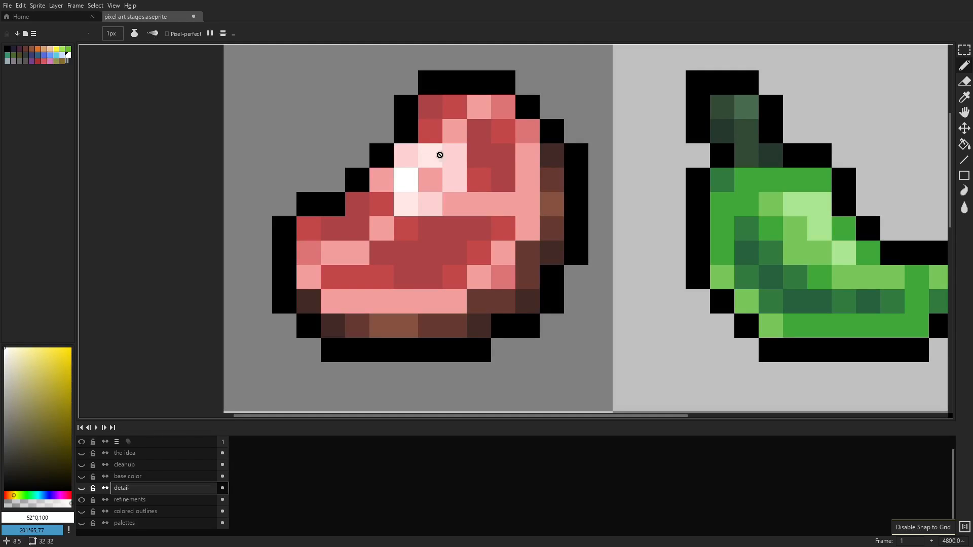
- Check the meat's white highlight and softened fat edges against the detail version by toggling the detail layer, leaving it hidden
click(432, 156)
click(485, 278)
click(81, 488)
click(82, 488)
click(81, 488)
click(82, 488)
click(82, 488)
click(81, 489)
click(82, 489)
click(81, 489)
click(82, 489)
click(81, 488)
click(82, 489)
click(81, 489)
- Compare the green pepper's refined highlights and shadows with its detail stage by toggling the detail layer, leaving it hidden
drag(853, 324, 515, 326)
click(82, 490)
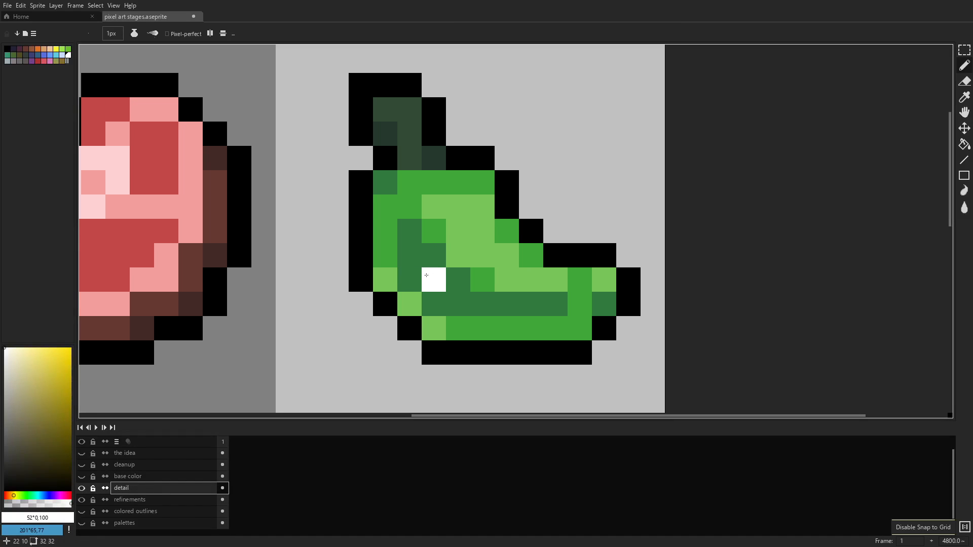
click(83, 489)
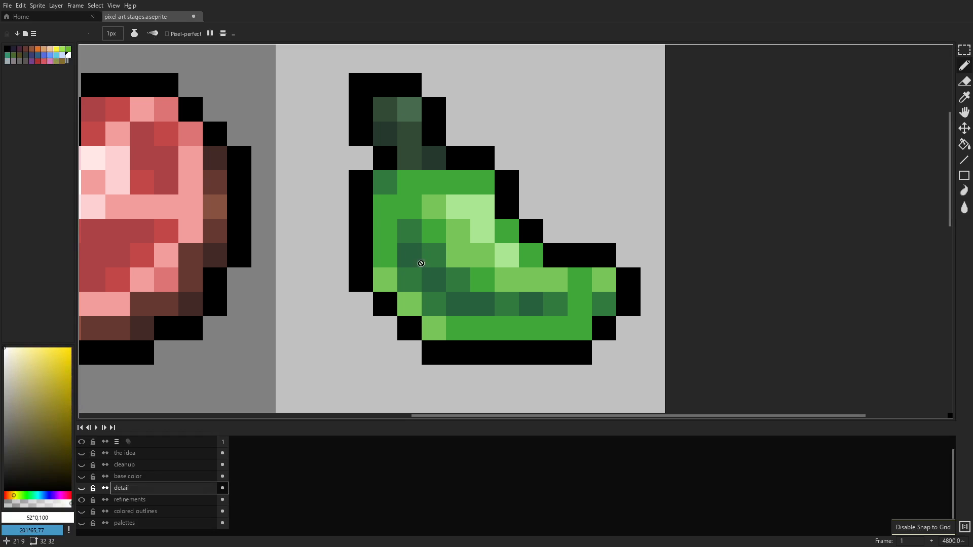
scroll(454, 291, down, 6)
scroll(446, 277, up, 7)
drag(466, 298, 431, 285)
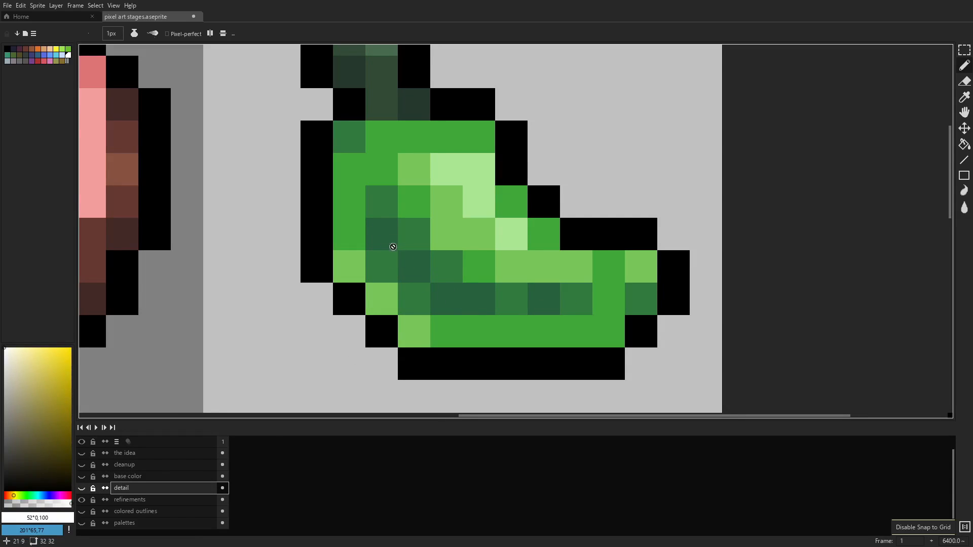
click(81, 488)
click(82, 489)
click(83, 489)
click(83, 489)
- Examine the refined pepper's shading both up close and at a reduced size
scroll(561, 325, down, 7)
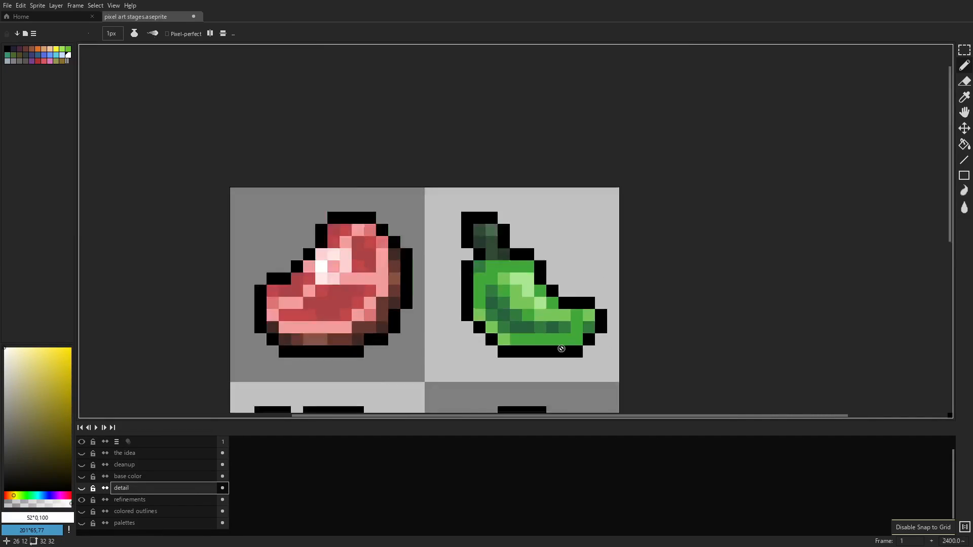
scroll(566, 351, up, 7)
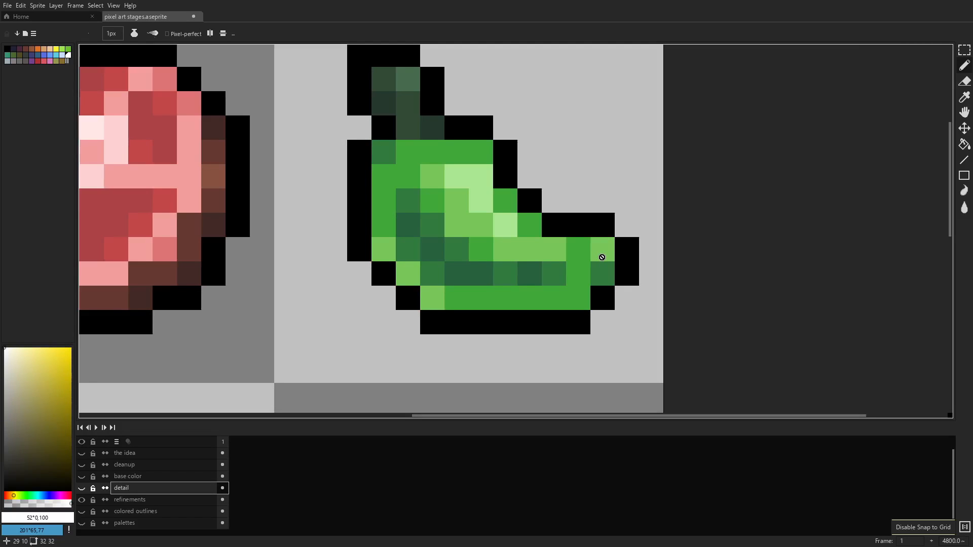
scroll(630, 208, up, 1)
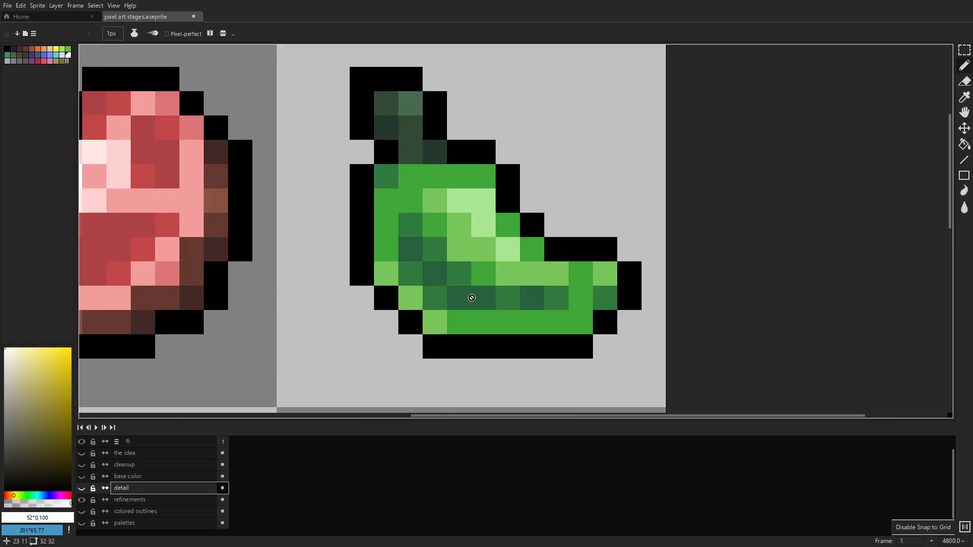
scroll(469, 297, down, 5)
scroll(470, 302, up, 4)
scroll(471, 306, up, 3)
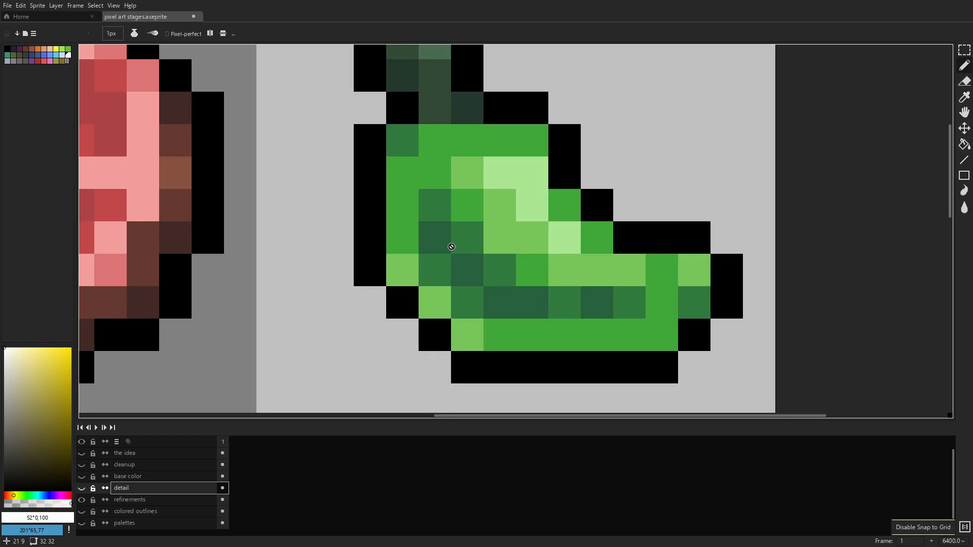
- Compare the yellow fruit's refined highlight and edge pixels with its detail stage by toggling the detail layer, leaving it visible
scroll(451, 247, down, 2)
drag(496, 217, 577, 75)
drag(434, 222, 591, 136)
scroll(484, 305, up, 2)
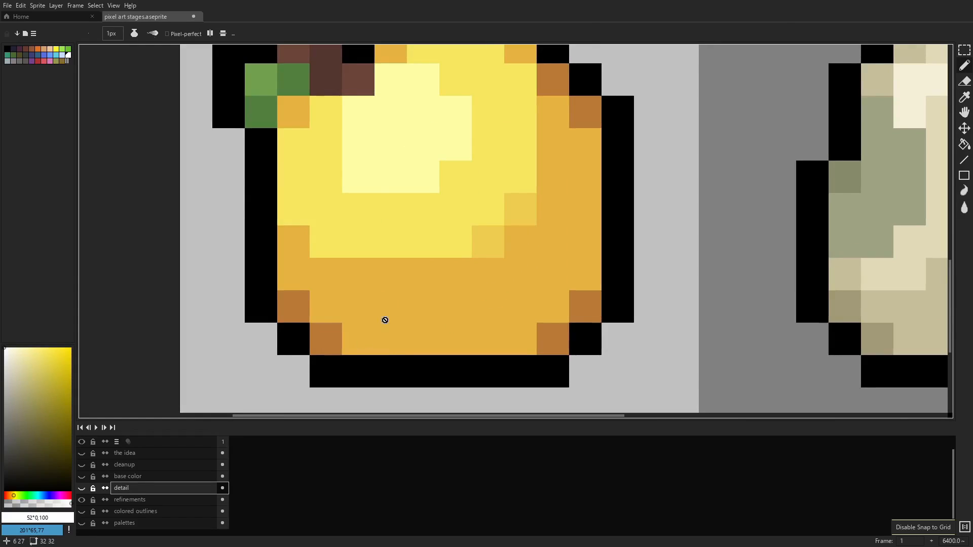
scroll(412, 291, down, 1)
drag(412, 292, 415, 321)
click(80, 491)
click(80, 490)
click(80, 490)
click(80, 491)
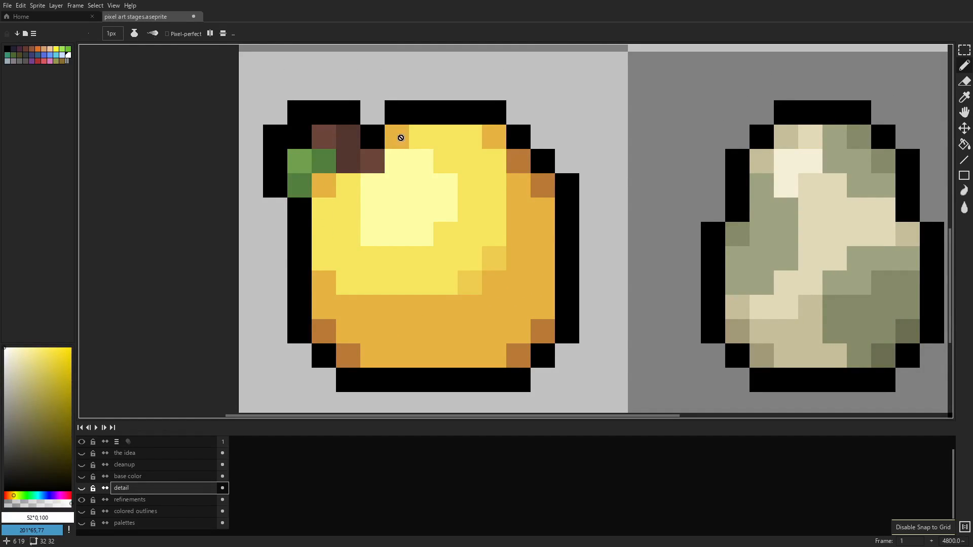
click(82, 489)
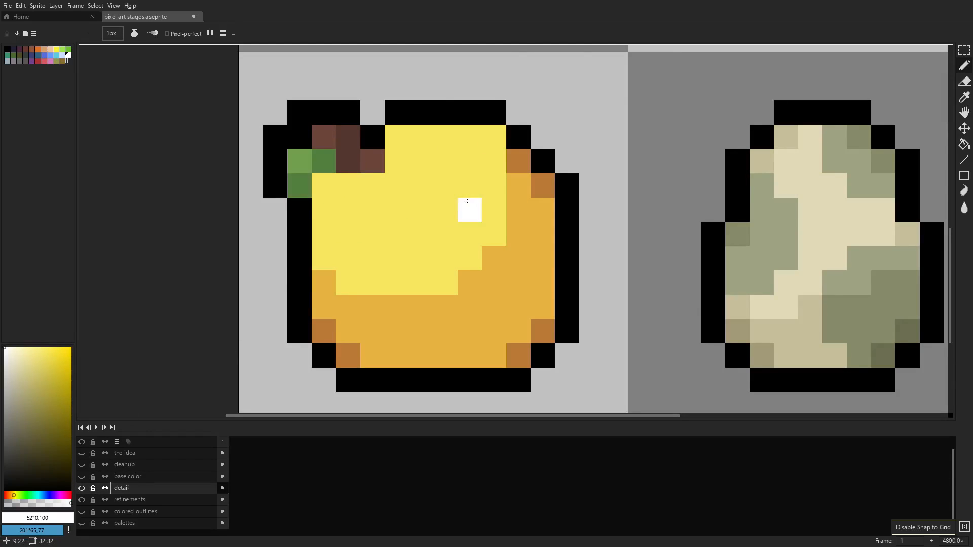
- Compare the fruit with and without refinements at small and large sizes by toggling the detail layer, leaving it hidden
scroll(476, 197, down, 6)
scroll(461, 186, up, 6)
scroll(557, 221, up, 1)
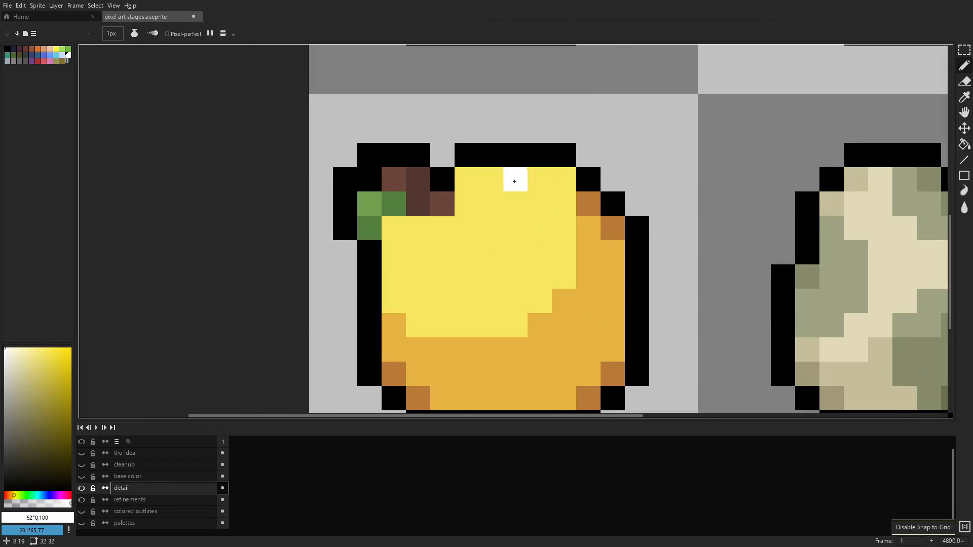
scroll(567, 191, down, 9)
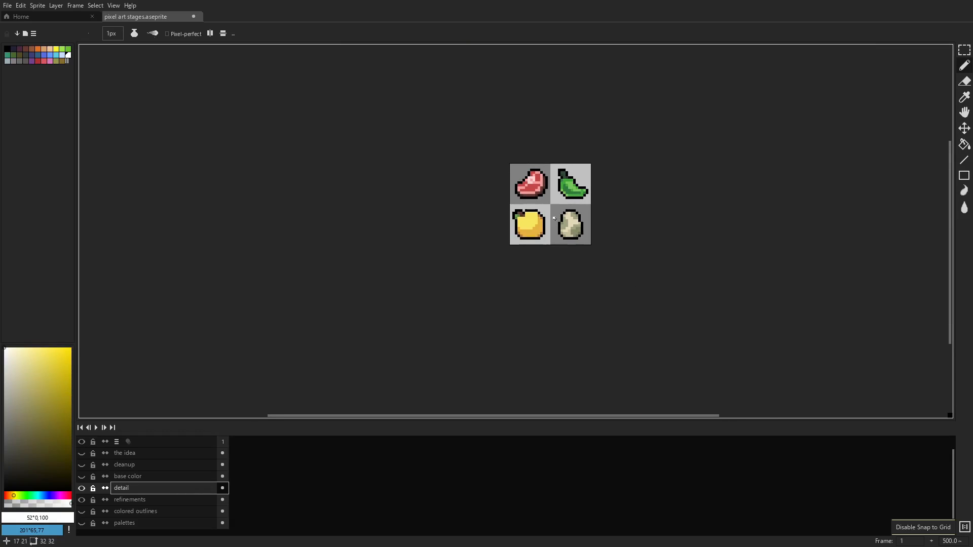
scroll(550, 207, up, 7)
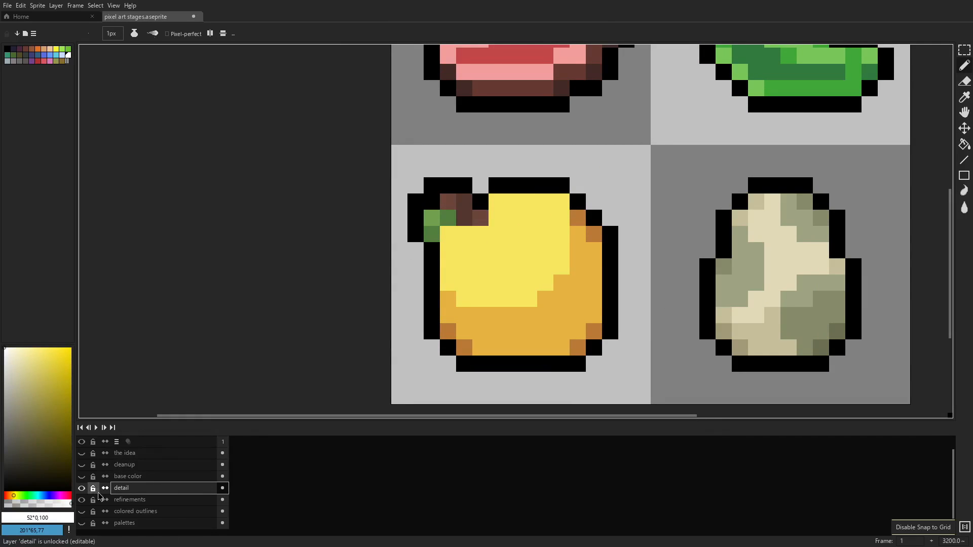
click(83, 488)
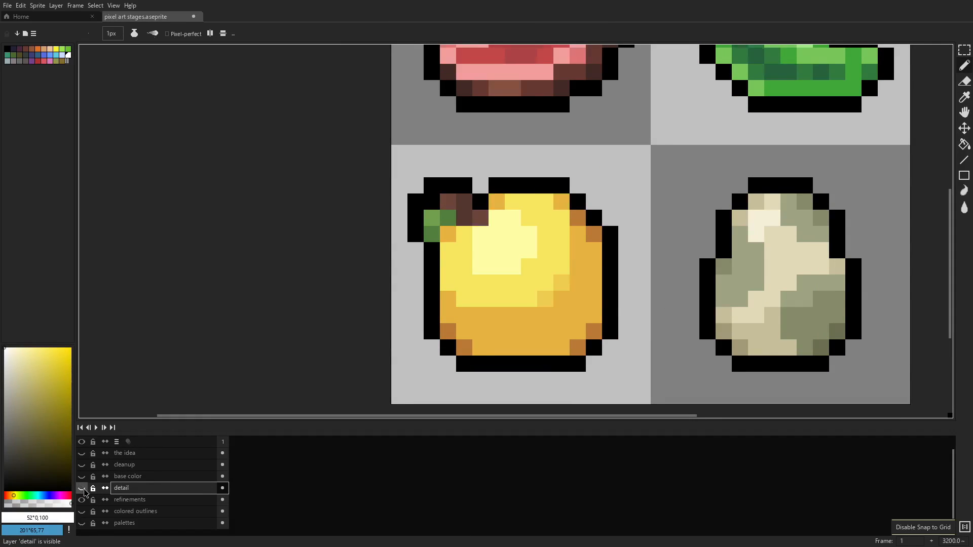
scroll(521, 242, down, 6)
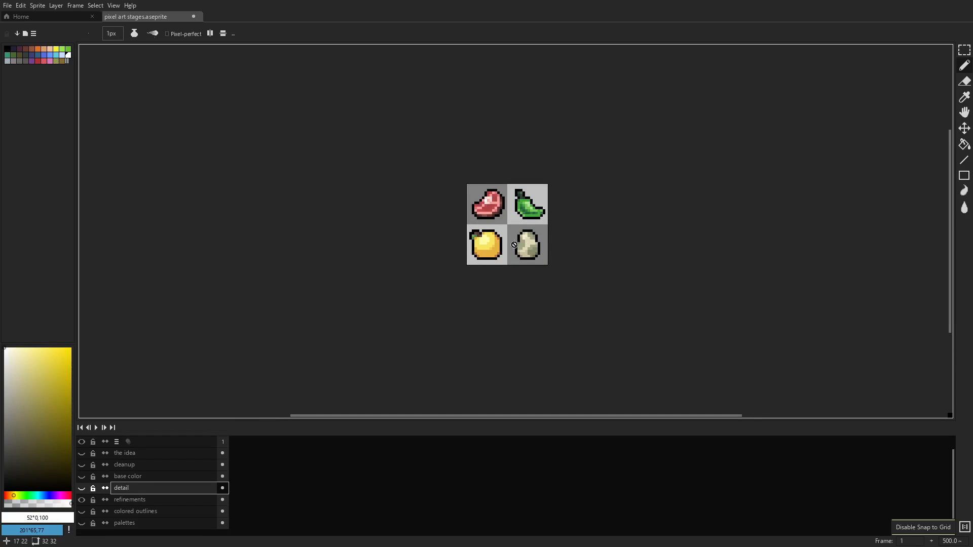
scroll(537, 253, up, 10)
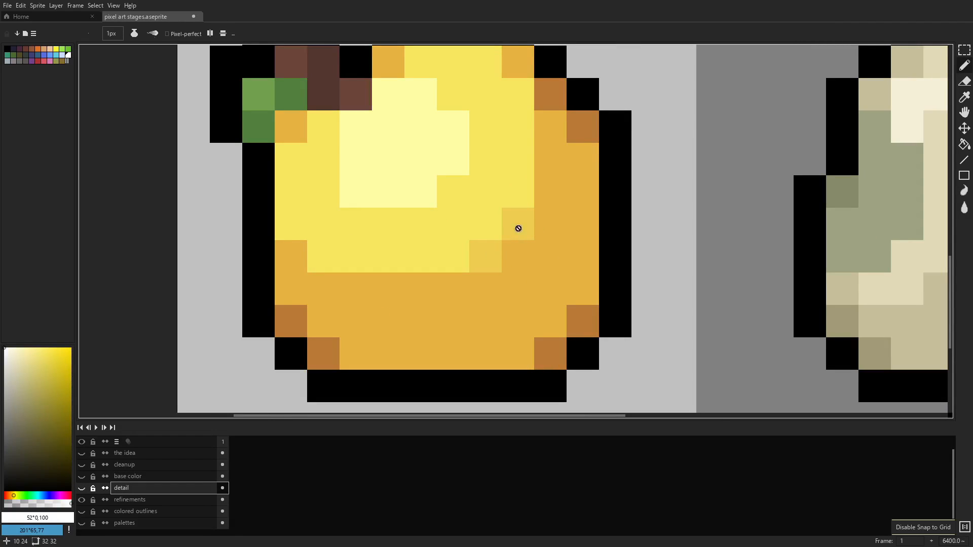
click(82, 488)
scroll(592, 247, down, 10)
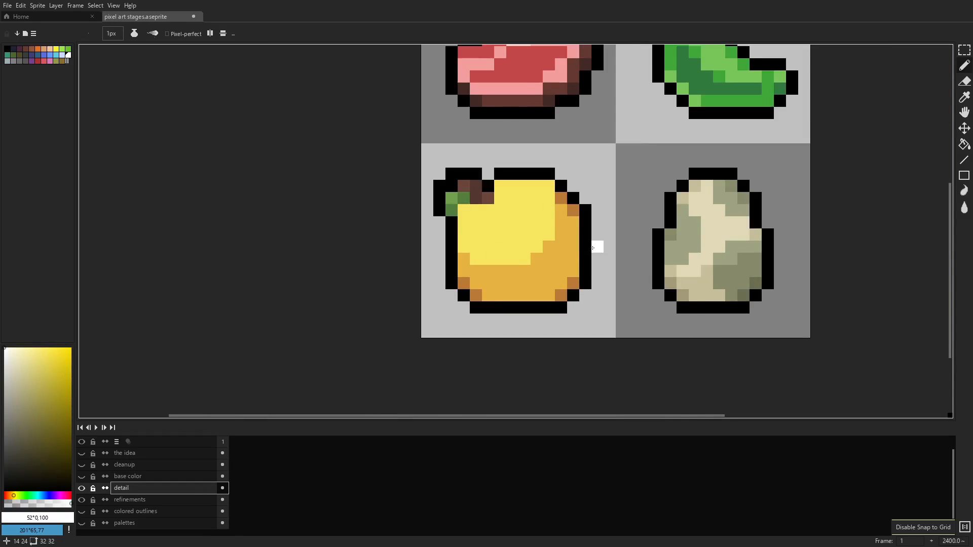
scroll(589, 248, up, 8)
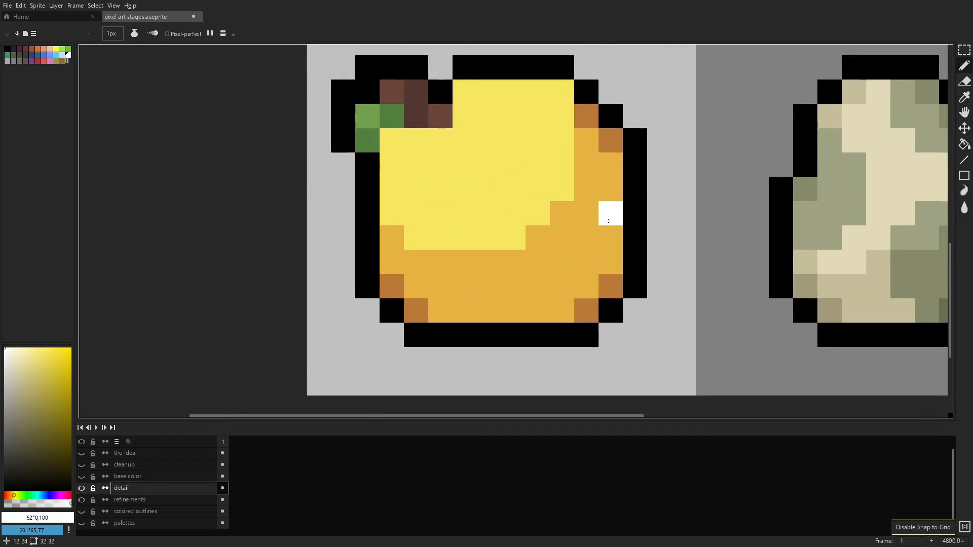
click(82, 488)
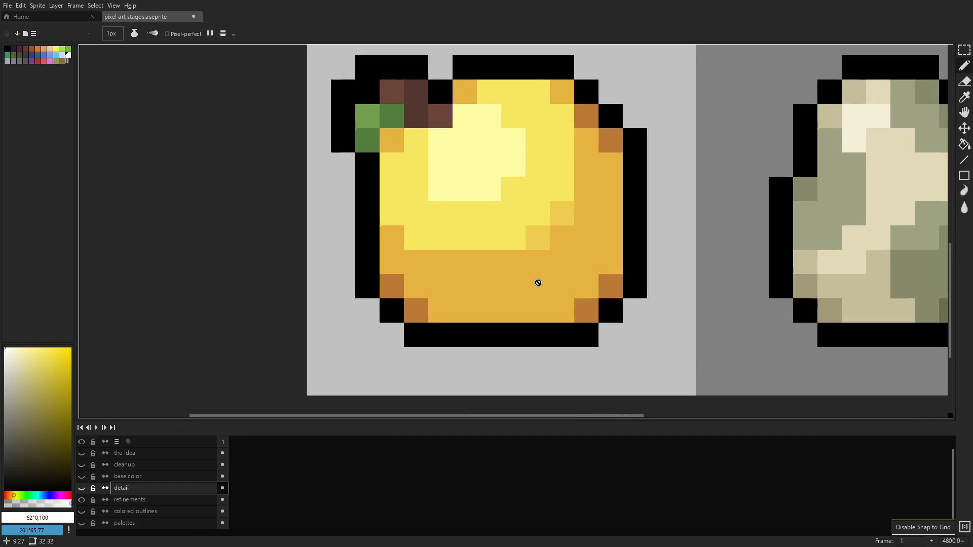
- Sample the fruit's orange shade #e6b340, lower its alpha to 127, and return to the pencil tool
key(p)
key(Escape)
key(i)
click(554, 264)
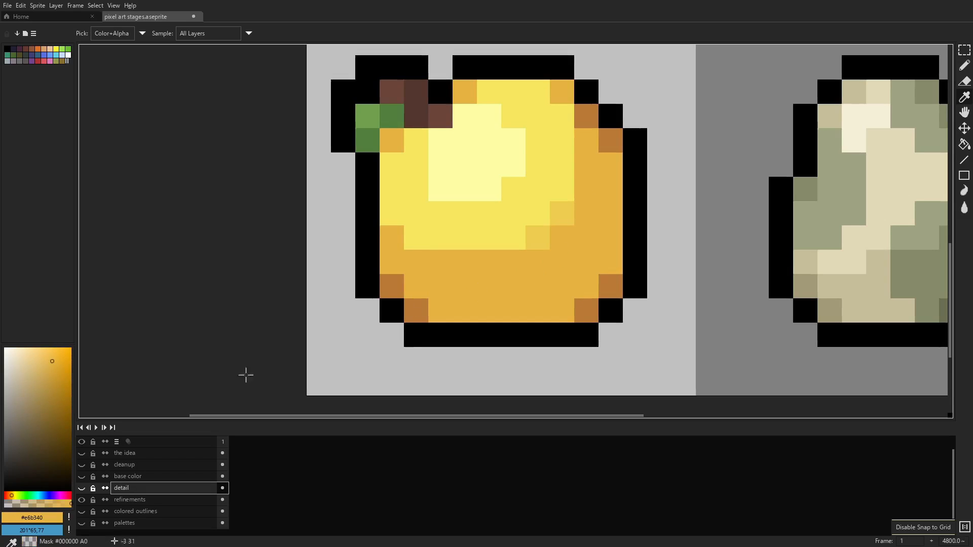
click(37, 502)
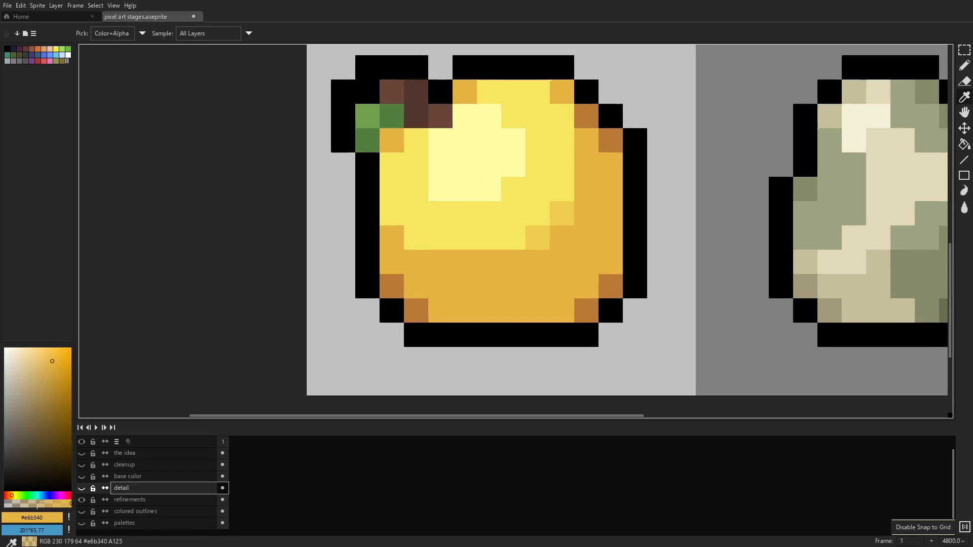
click(37, 501)
key(b)
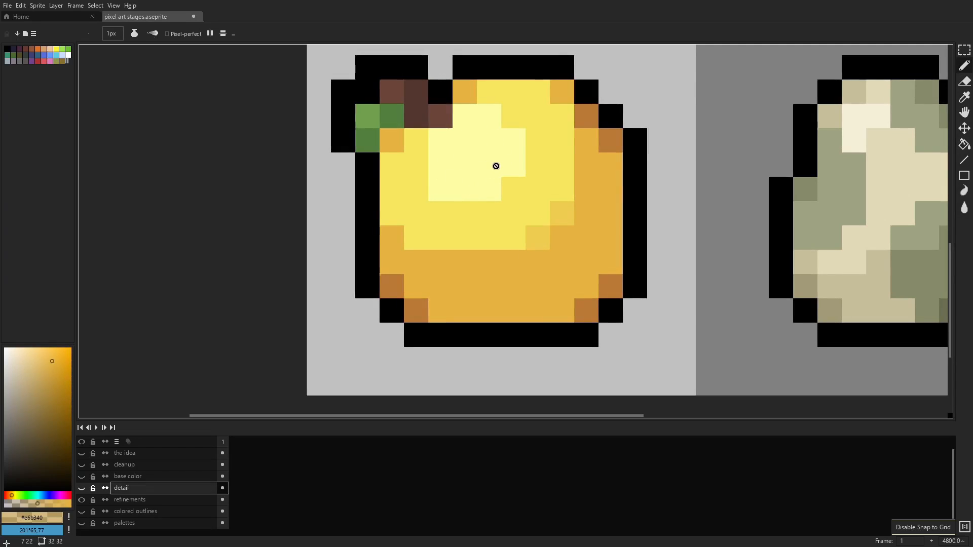
- Compare the refined fruit and egg side by side with their detail stage by toggling the detail layer, leaving it hidden
scroll(496, 166, down, 10)
scroll(484, 175, up, 10)
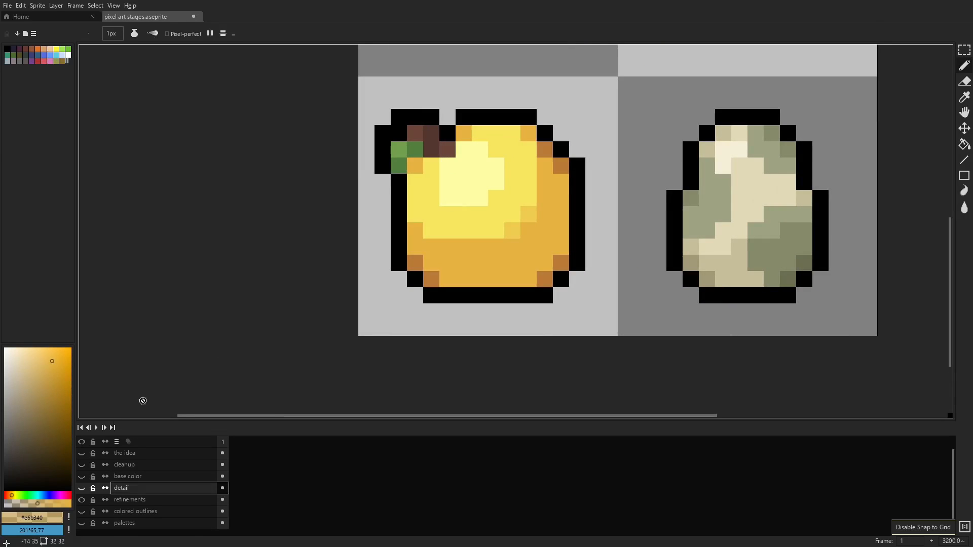
click(81, 489)
click(81, 488)
click(81, 489)
click(82, 489)
click(82, 489)
click(81, 489)
- Compare the egg's refined spots and edge shading with its detail stage up close by toggling the detail layer, leaving it hidden
drag(725, 249, 506, 250)
scroll(567, 175, up, 2)
drag(559, 196, 517, 184)
scroll(522, 183, down, 1)
click(81, 489)
click(81, 489)
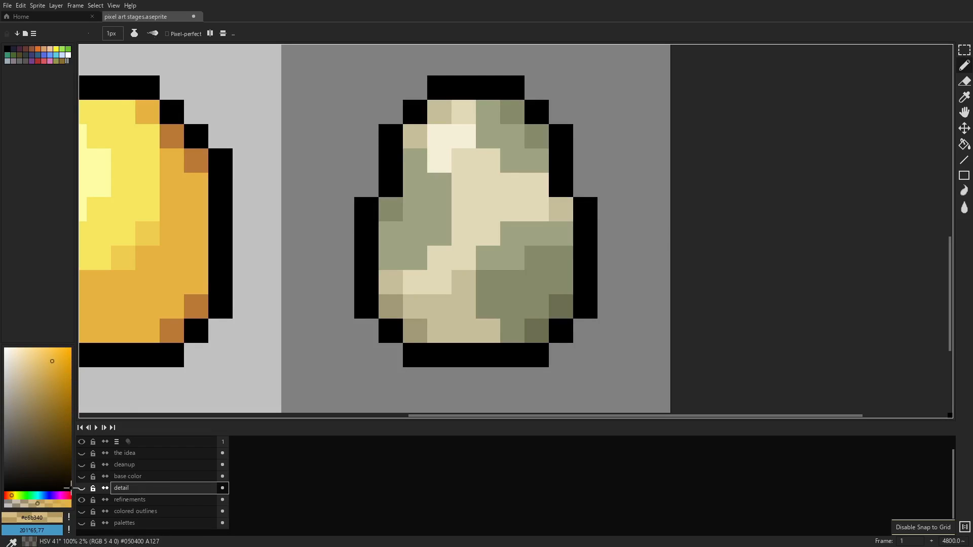
click(82, 489)
click(83, 494)
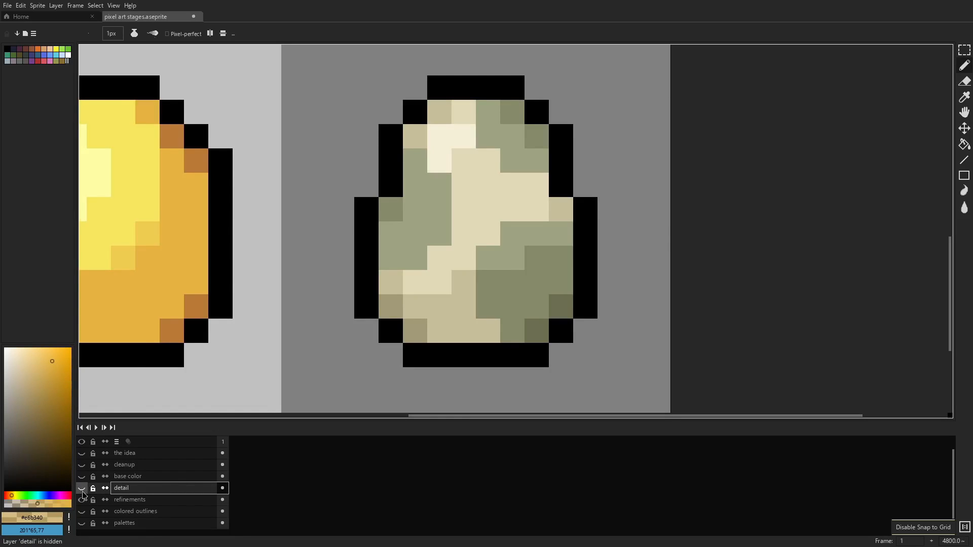
click(82, 492)
- With all four sprites in view, show the colored outlines layer and toggle the refinements layer to compare outlines, leaving refinements hidden
scroll(440, 243, down, 4)
drag(440, 243, 521, 280)
scroll(468, 226, up, 2)
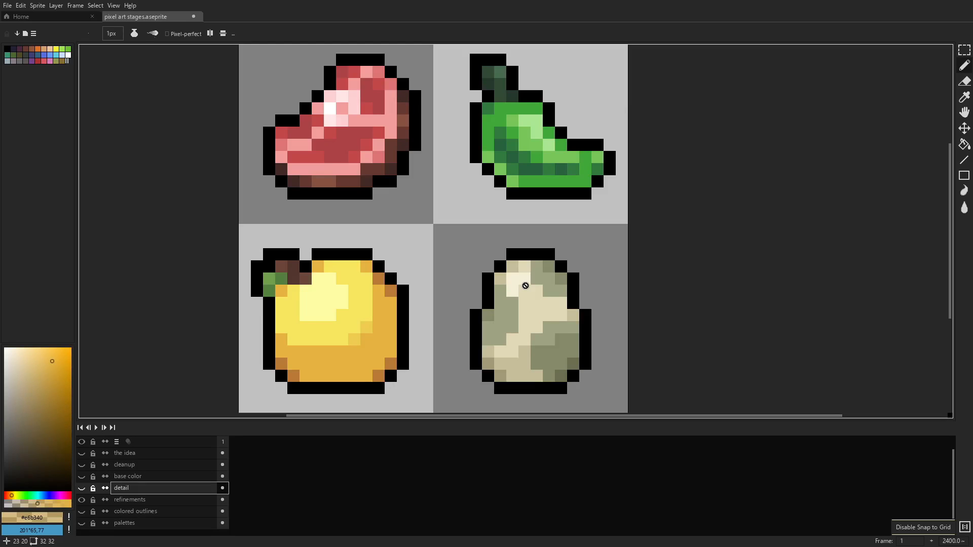
click(83, 513)
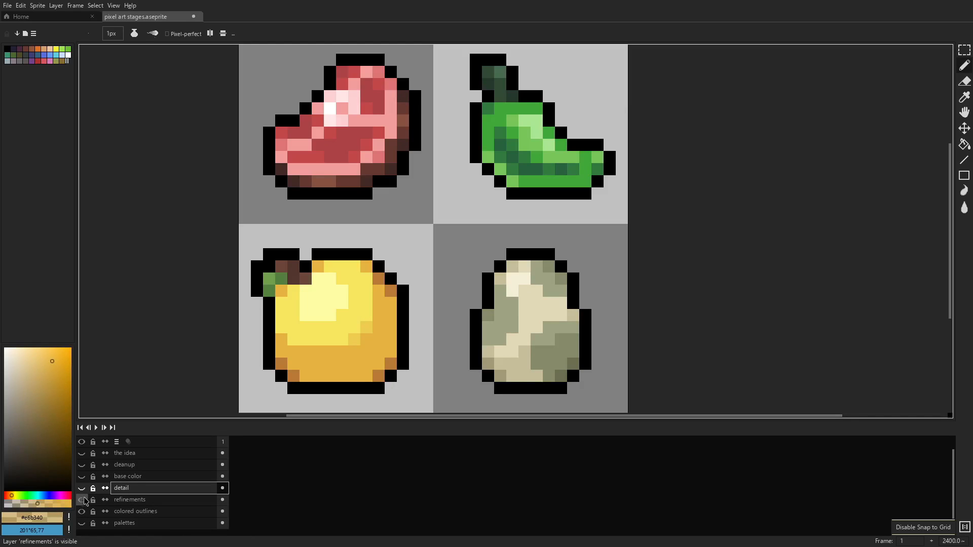
click(83, 500)
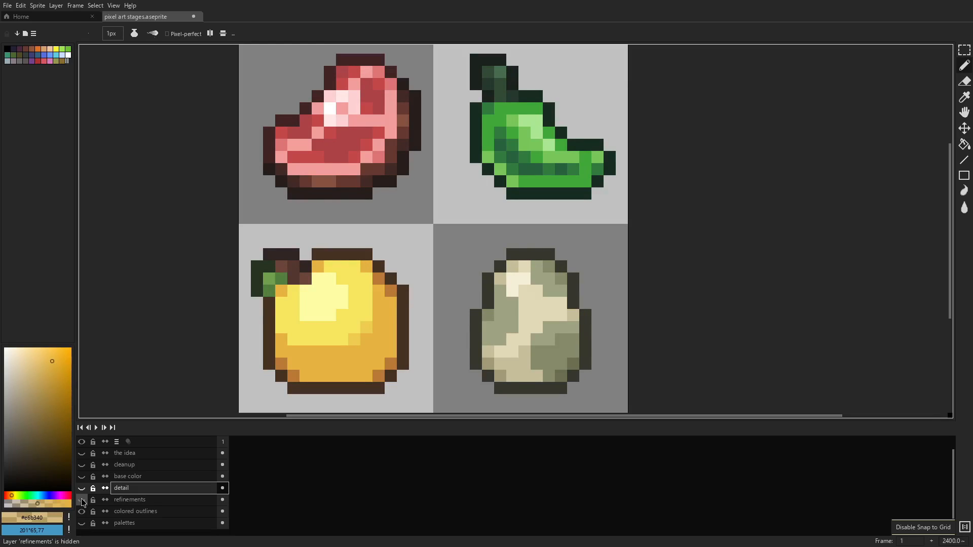
click(84, 501)
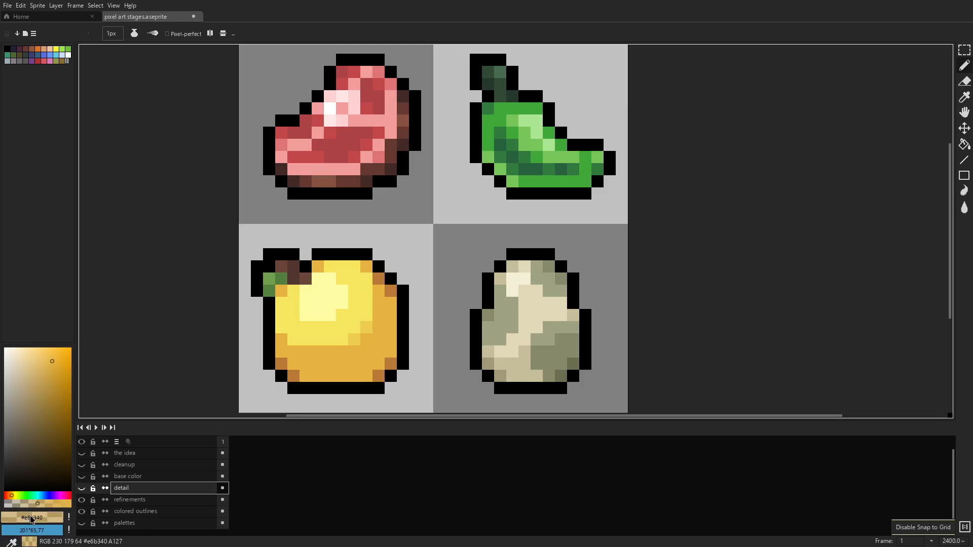
click(82, 501)
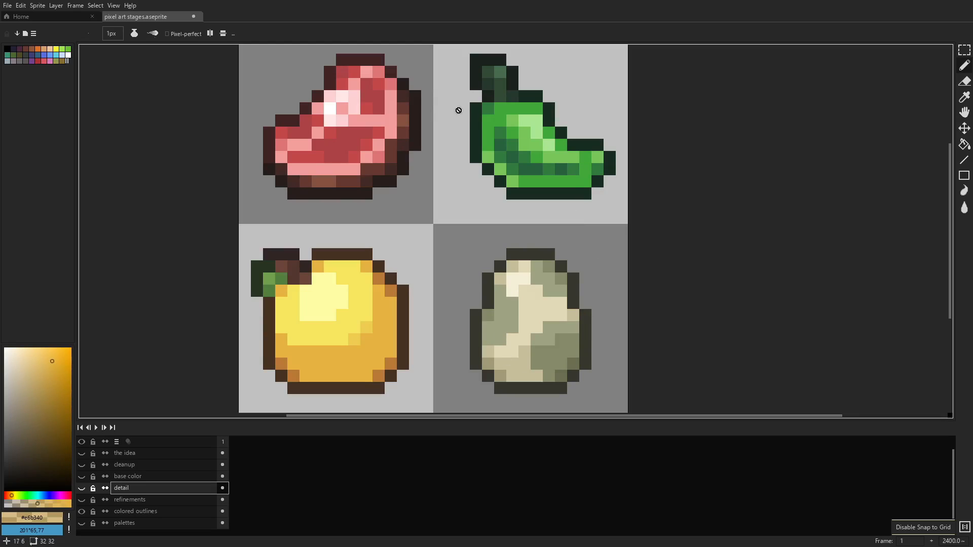
- Compare colored and black outlines on the sprites at a small size by toggling the refinements layer, leaving it hidden
scroll(537, 253, down, 8)
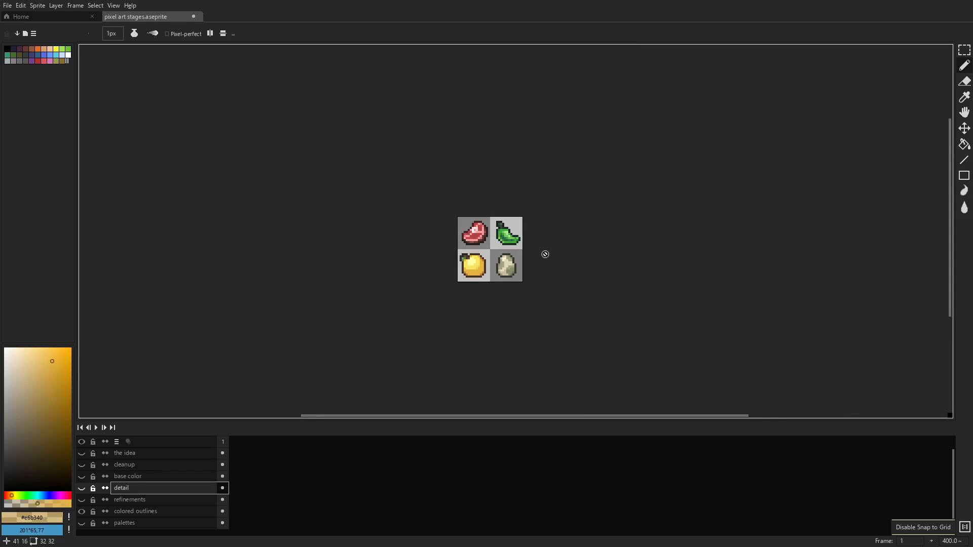
scroll(533, 256, up, 2)
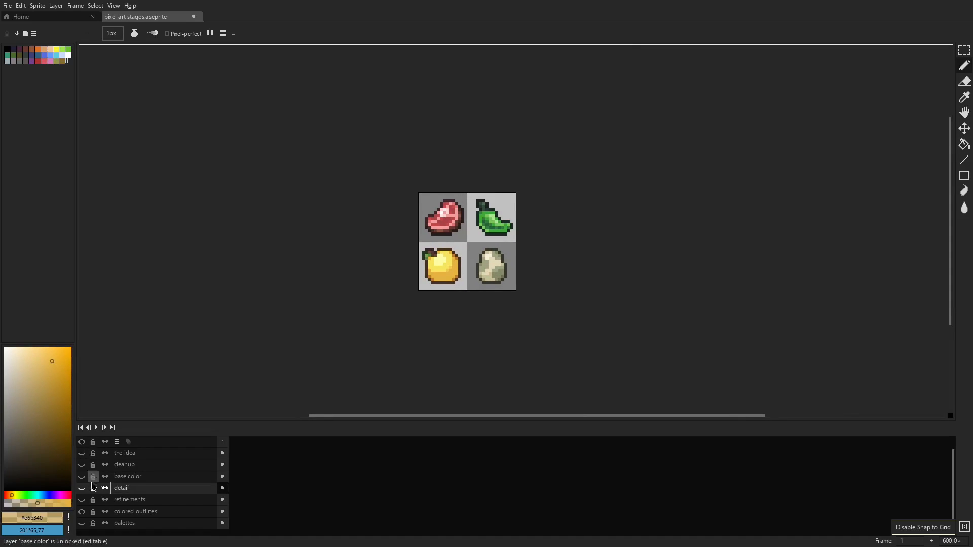
click(82, 503)
click(83, 502)
click(83, 502)
click(84, 503)
click(84, 503)
click(83, 504)
click(83, 503)
click(83, 503)
click(84, 503)
click(84, 503)
scroll(475, 255, up, 5)
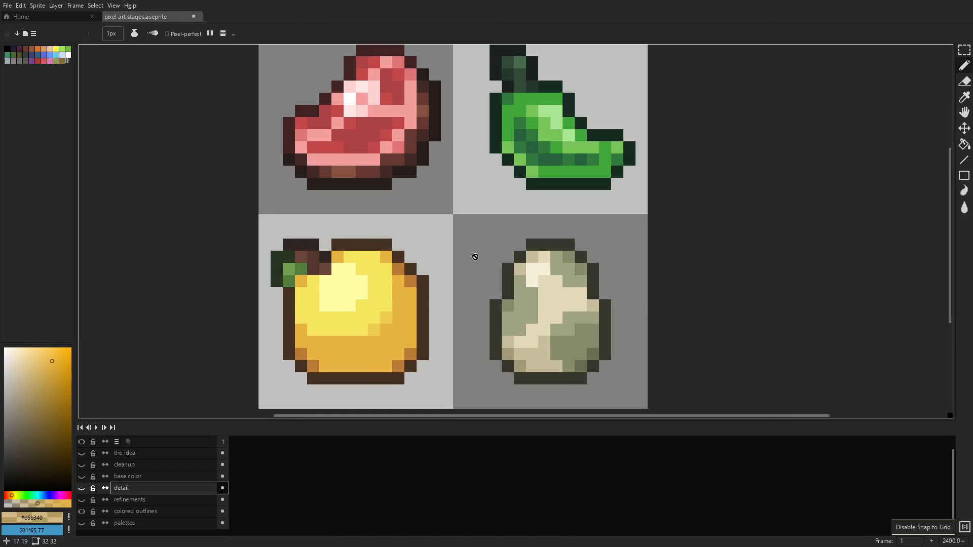
- Show the refinements layer again and examine the meat's black outline beside its brown crust up close
drag(484, 268, 481, 284)
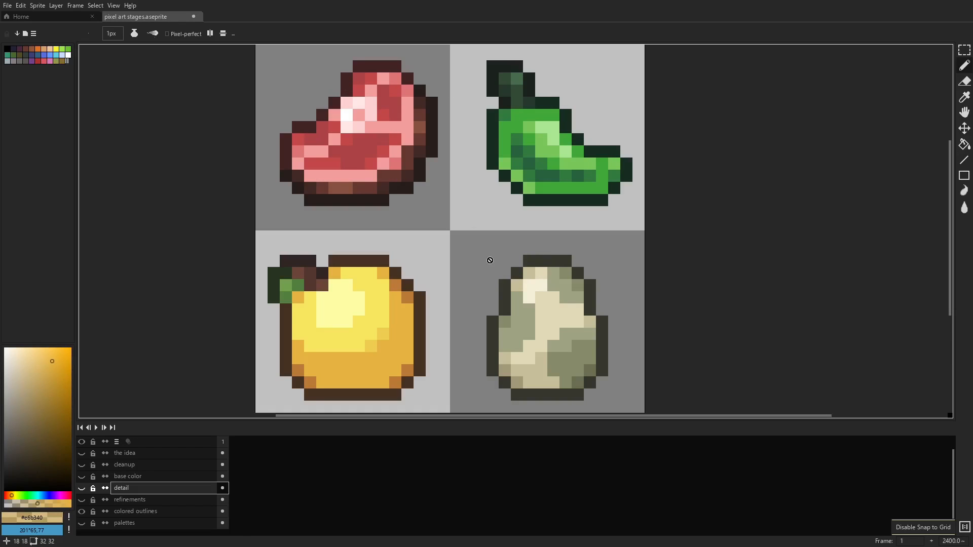
scroll(471, 248, down, 1)
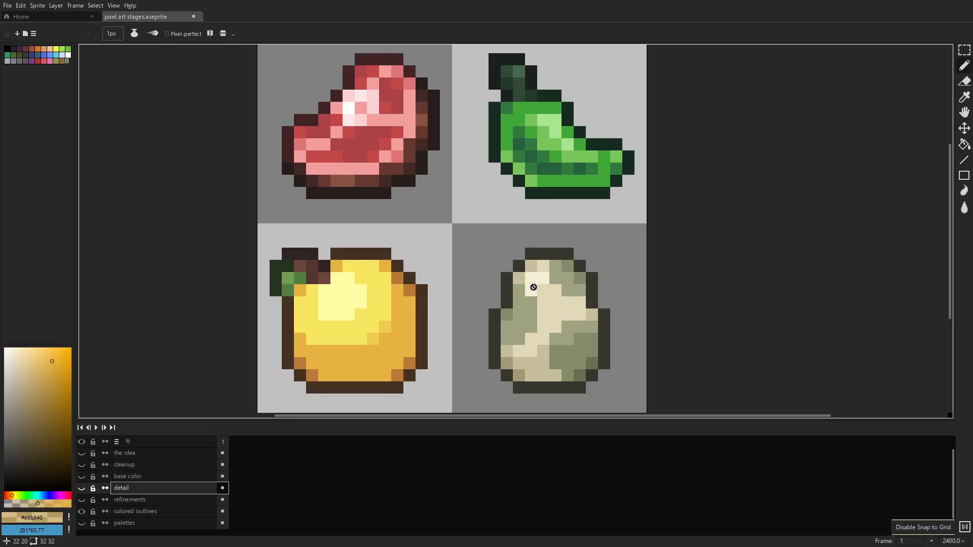
scroll(531, 139, left, 4)
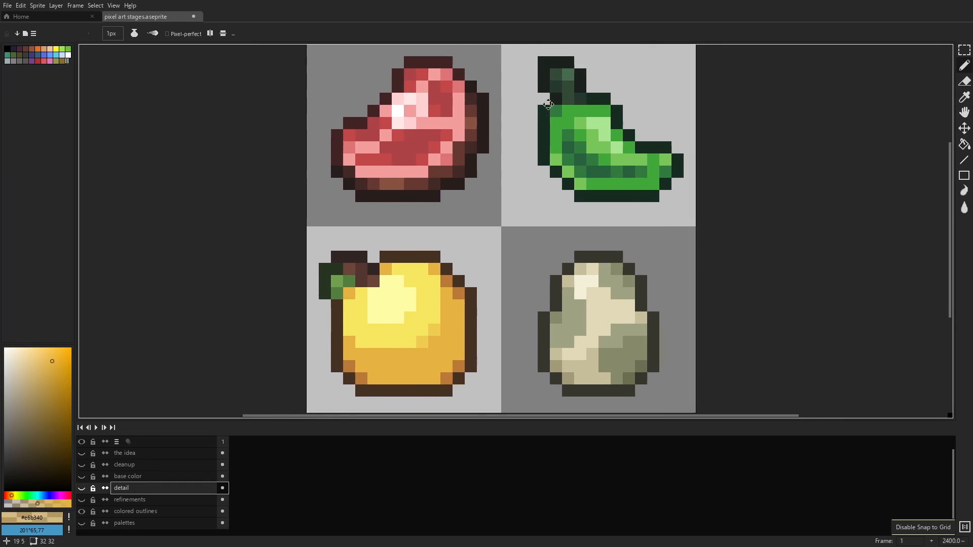
scroll(525, 148, up, 1)
scroll(525, 148, up, 1)
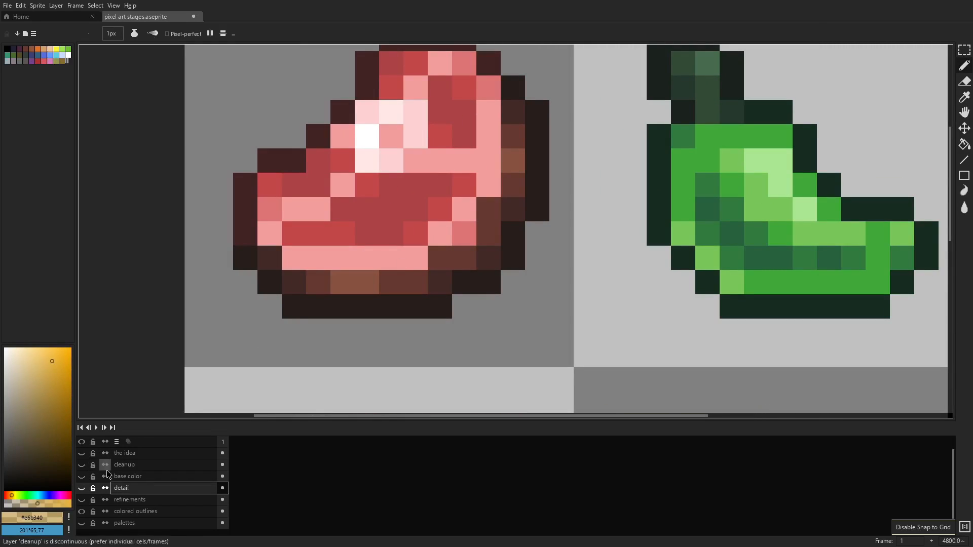
click(81, 500)
scroll(301, 280, up, 1)
drag(396, 254, 406, 320)
mouse_move(506, 187)
mouse_down()
mouse_move(510, 237)
mouse_move(510, 175)
mouse_up()
drag(405, 234, 449, 212)
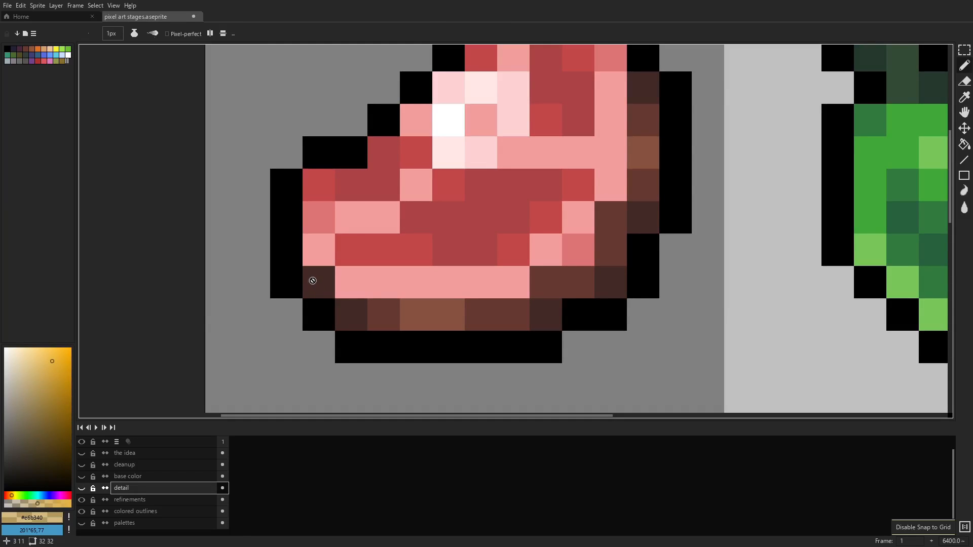
- Sample the dark brown #442a26 from the meat's crust and darken it to hue 8°, saturation 31, value 15
key(p)
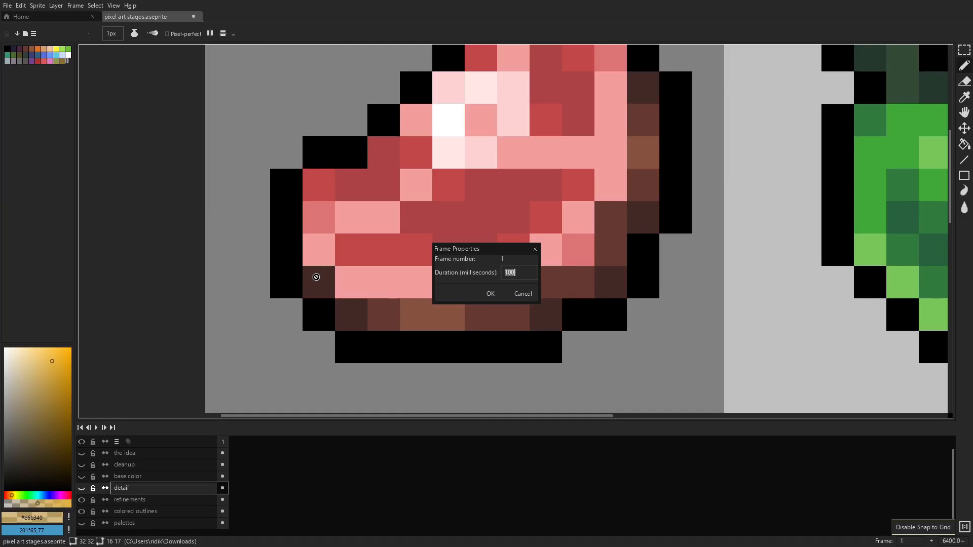
key(Escape)
key(i)
click(312, 273)
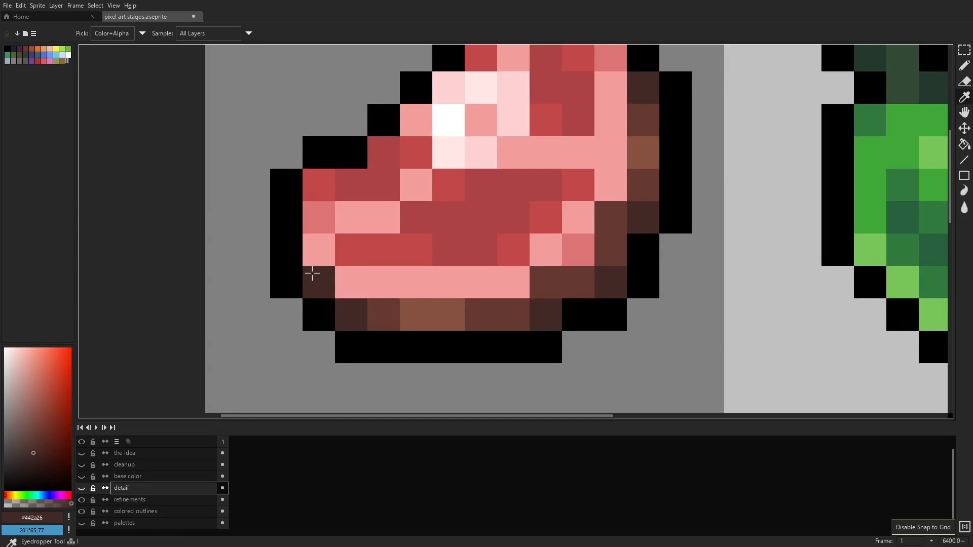
click(25, 467)
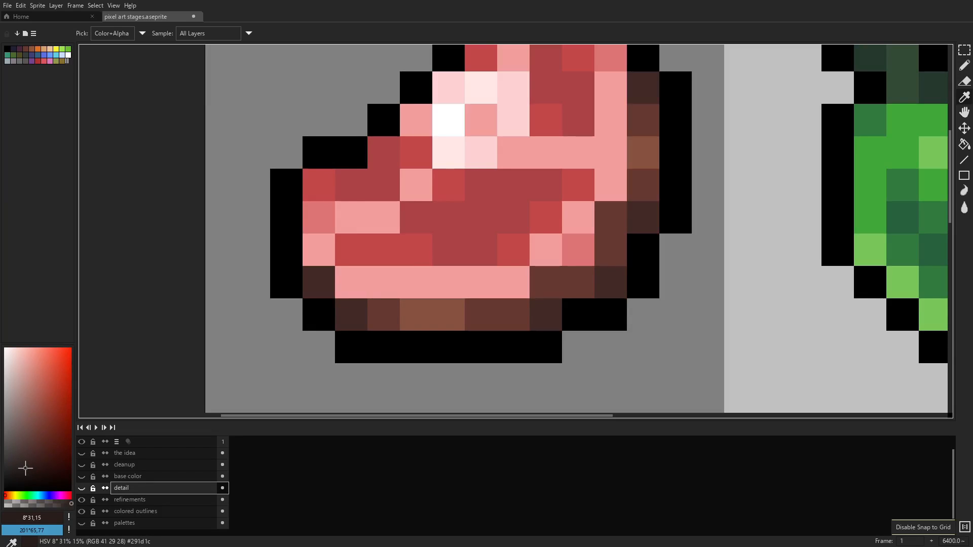
- Hide the refinements layer and examine the meat's colored outline both up close and among all four sprites
click(82, 511)
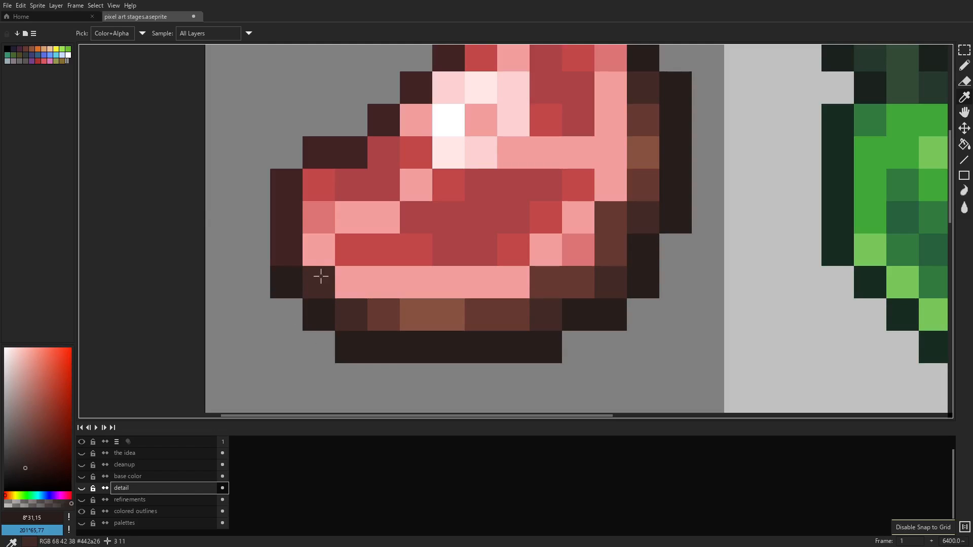
scroll(317, 292, down, 1)
scroll(430, 278, up, 2)
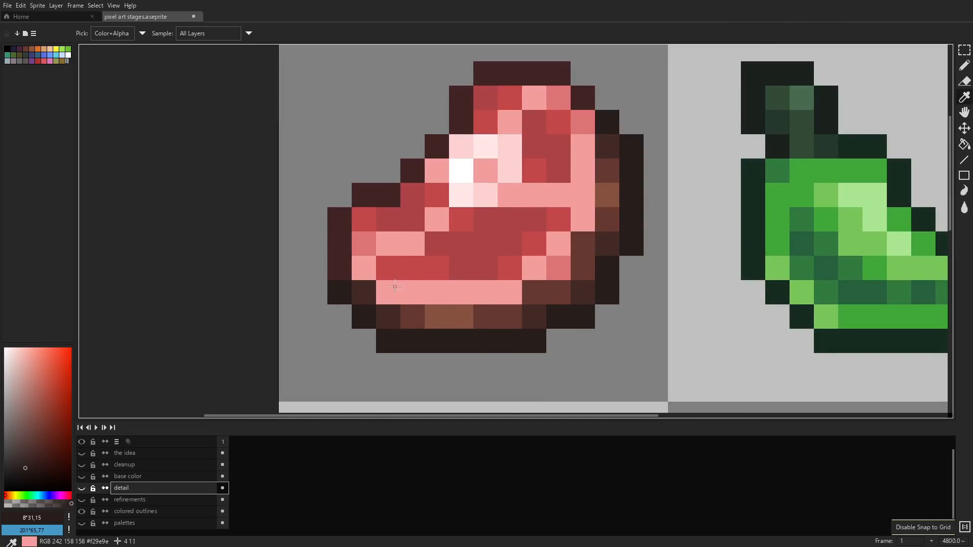
scroll(677, 211, down, 1)
scroll(678, 211, down, 2)
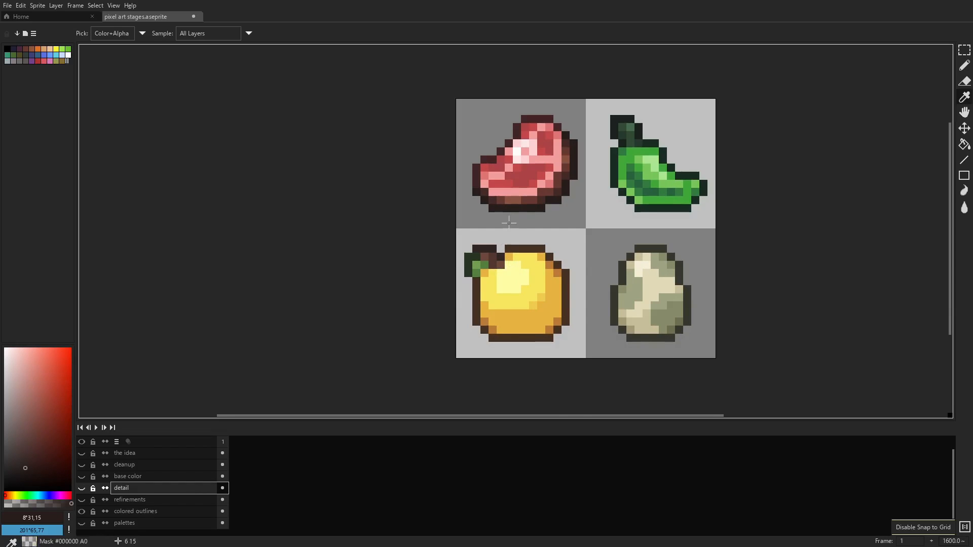
scroll(524, 170, up, 3)
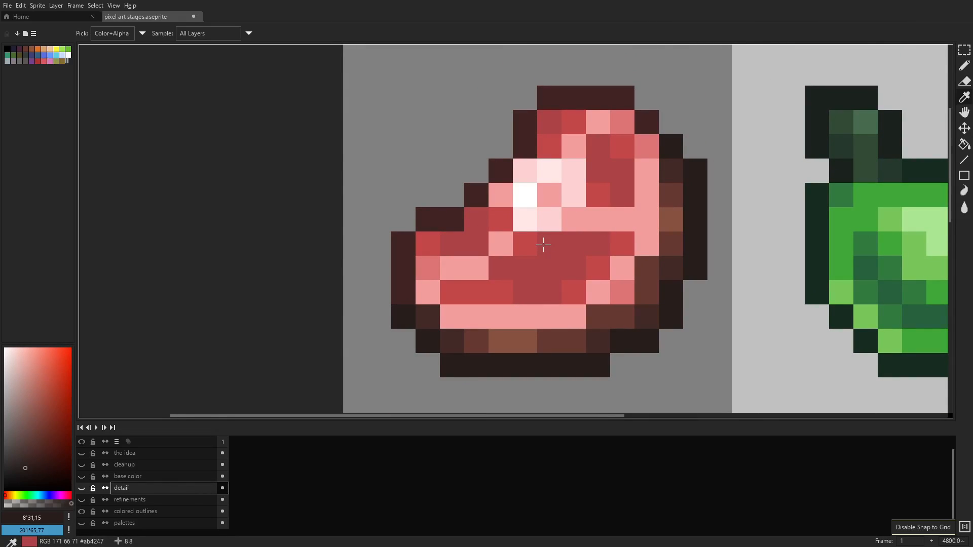
scroll(543, 245, up, 1)
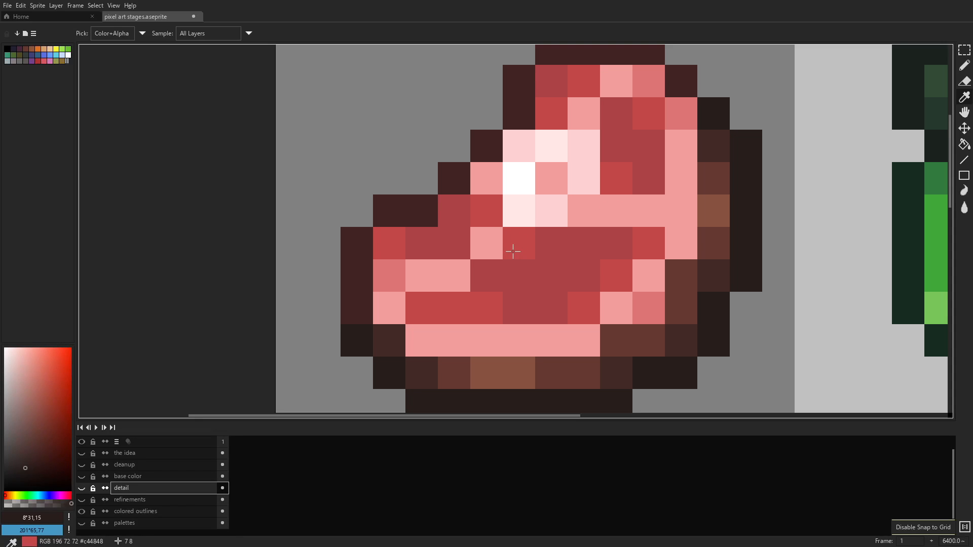
- Examine how the meat's outline shades relate to the neighbouring crust and flesh colors around its edge
drag(508, 262, 495, 191)
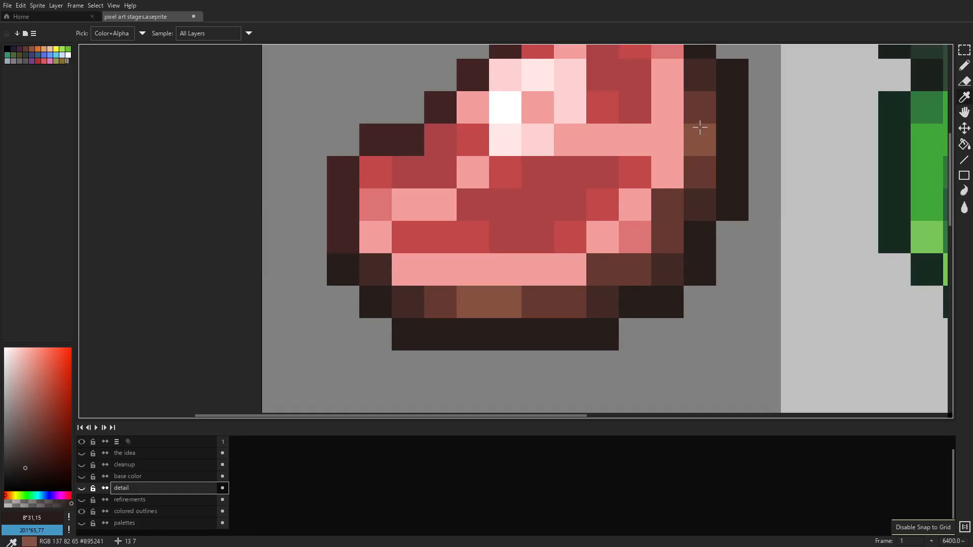
scroll(700, 101, up, 2)
drag(368, 297, 323, 371)
drag(513, 267, 564, 246)
drag(605, 135, 718, 162)
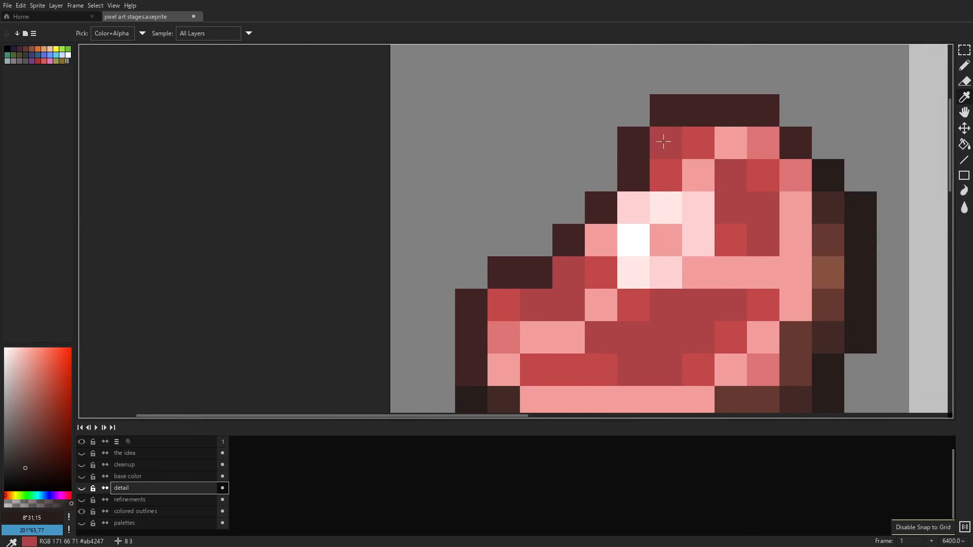
drag(536, 348, 505, 347)
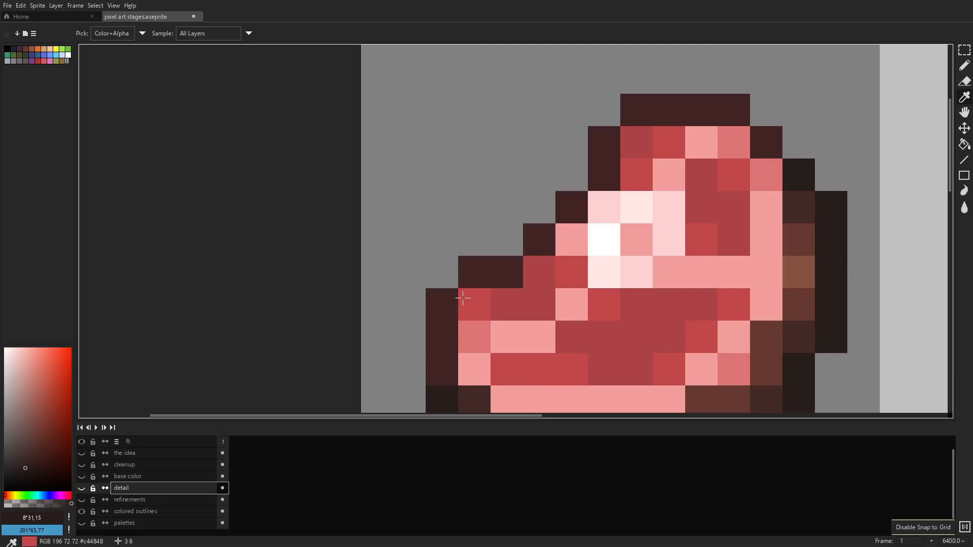
drag(747, 135, 580, 183)
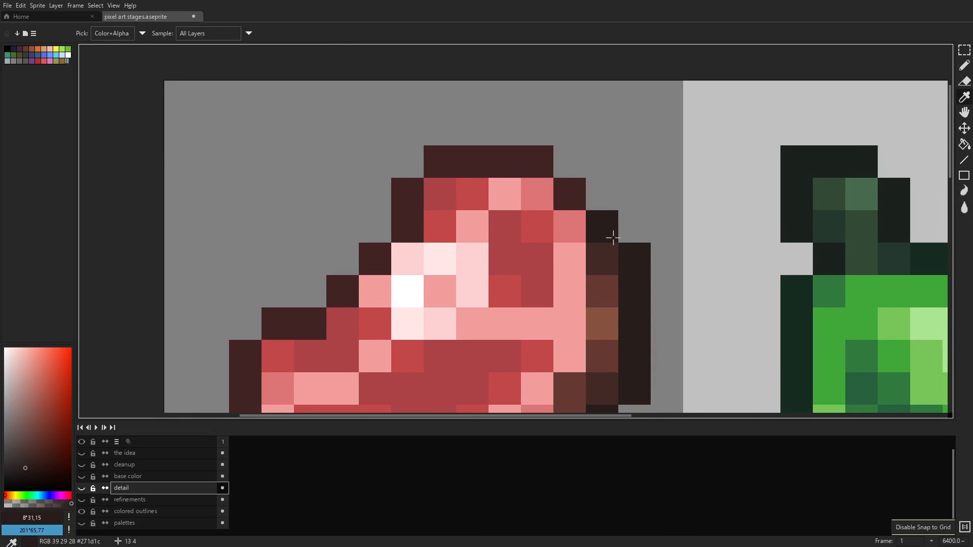
- Examine the green pepper's outline shades along its stem and body
drag(685, 310, 340, 246)
drag(577, 275, 510, 275)
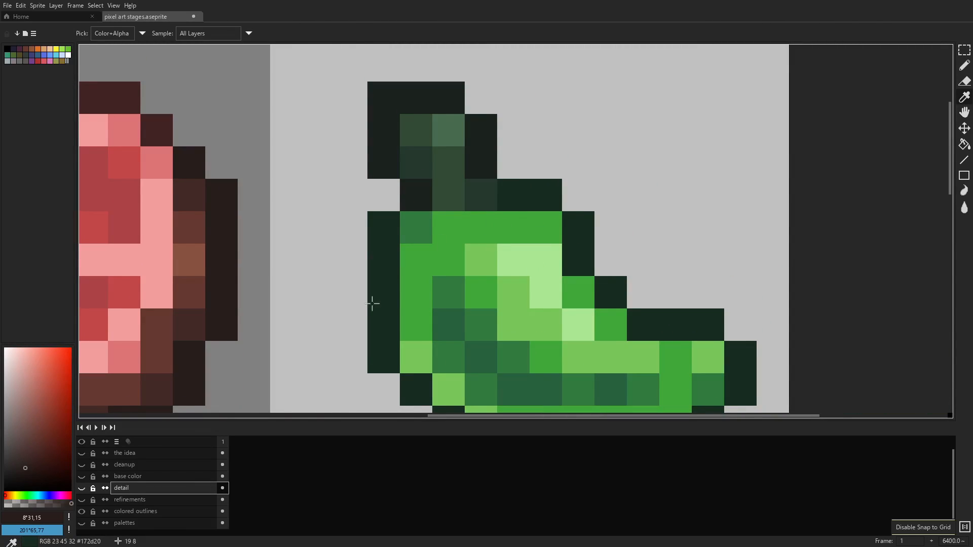
drag(371, 304, 367, 238)
drag(376, 193, 398, 254)
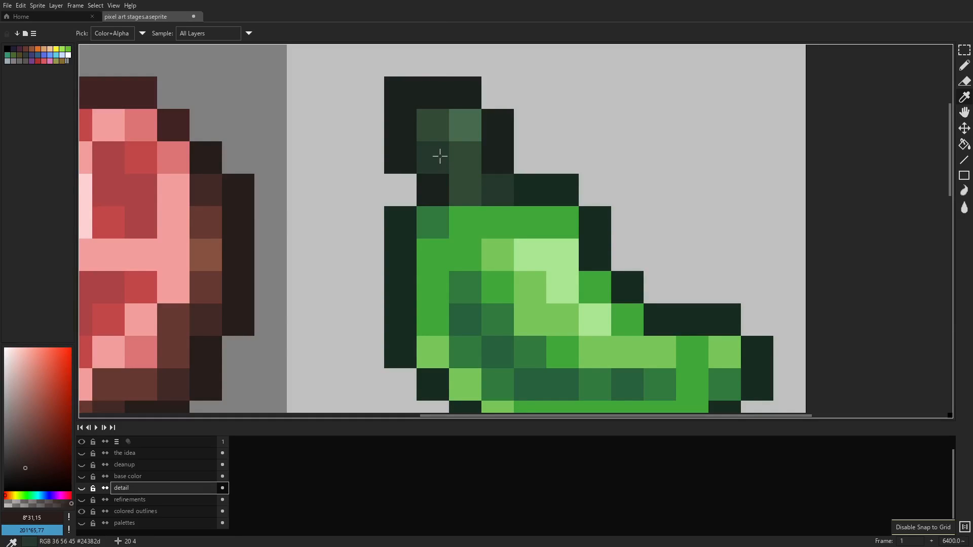
- Examine the outline shades around the yellow fruit's leaf, stem and skin, and those around the egg
drag(406, 280, 440, 103)
drag(325, 243, 694, 46)
drag(431, 281, 495, 87)
drag(493, 198, 484, 198)
scroll(484, 196, down, 2)
scroll(484, 195, up, 2)
drag(491, 147, 502, 272)
drag(491, 185, 577, 119)
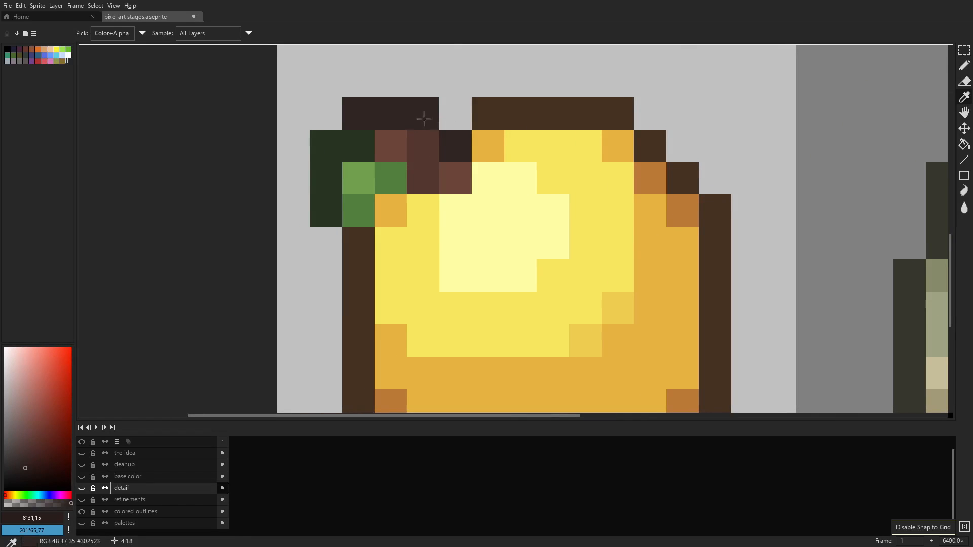
scroll(332, 152, down, 3)
scroll(668, 265, up, 4)
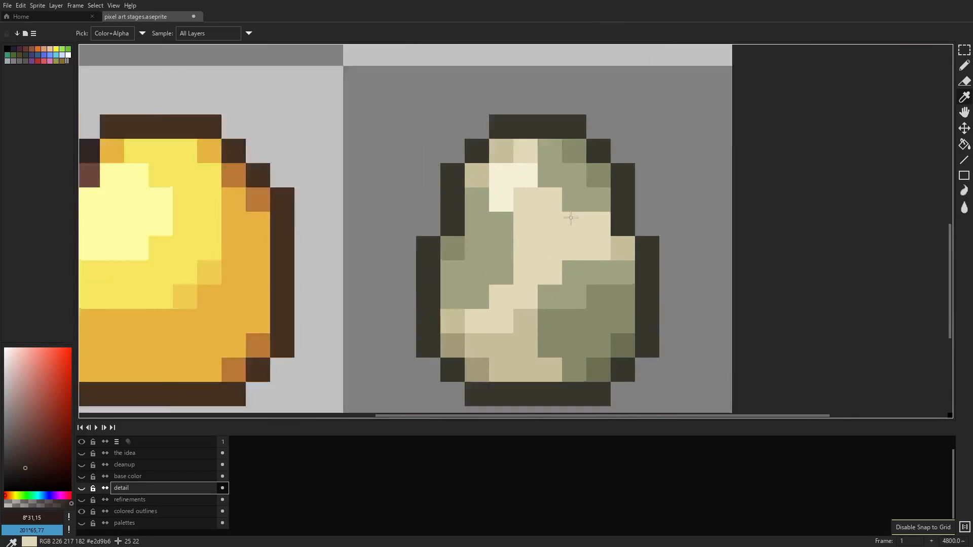
- Show the refinements layer over the colored outlines and examine all four sprites at a reduced size
scroll(547, 123, down, 1)
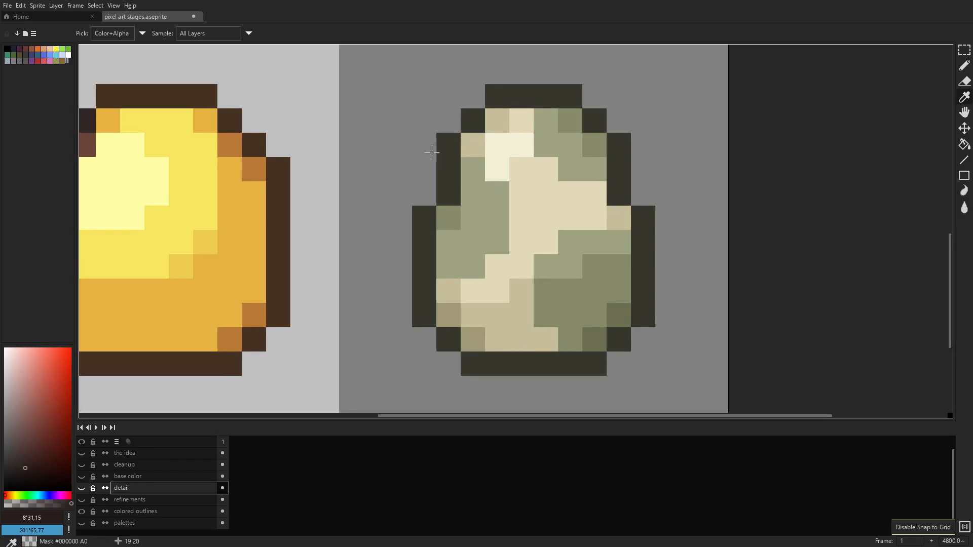
scroll(441, 147, down, 5)
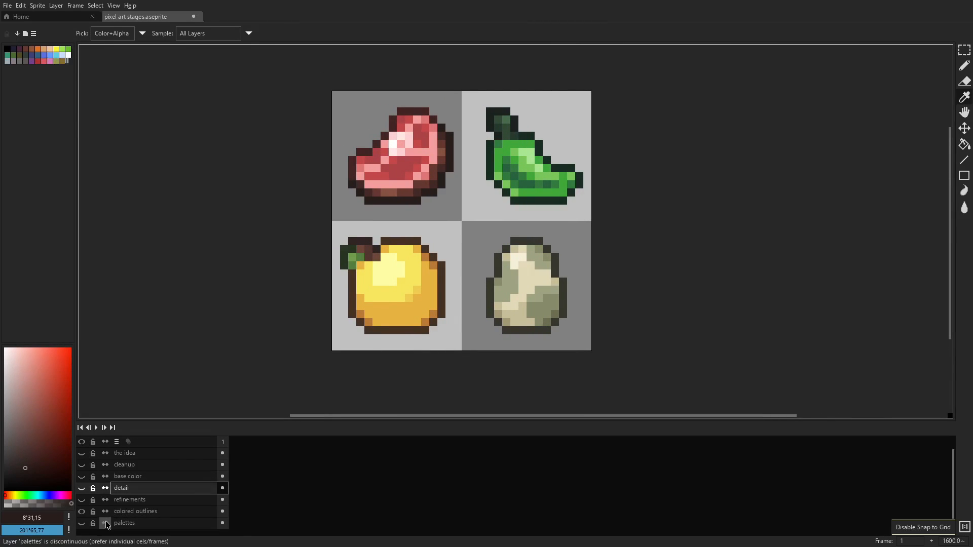
click(82, 499)
scroll(552, 312, down, 3)
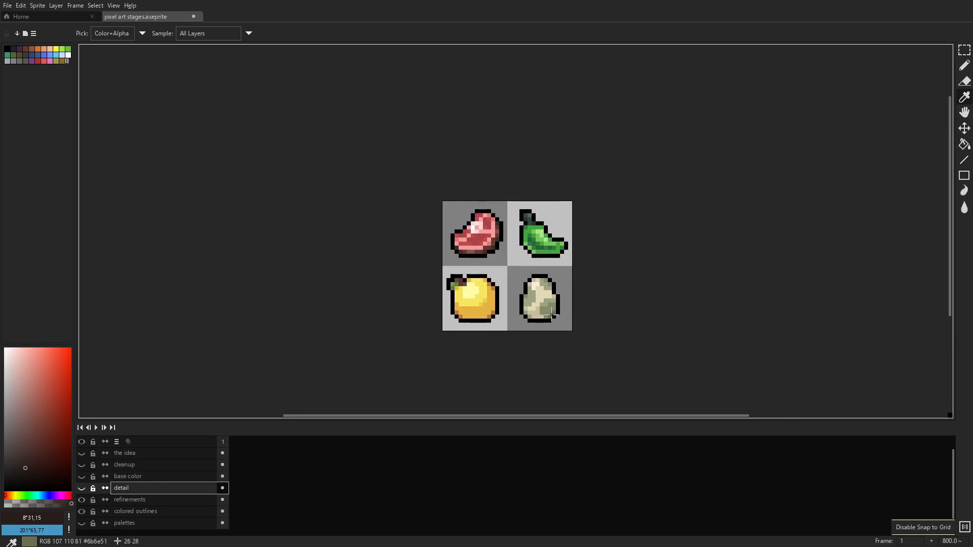
scroll(551, 312, down, 3)
scroll(544, 308, up, 2)
- Compare the black outlines with the colored ones by repeatedly toggling the refinements layer's visibility, leaving it hidden
click(82, 500)
click(81, 500)
click(81, 500)
click(82, 499)
scroll(529, 340, up, 4)
click(82, 499)
click(82, 499)
click(81, 500)
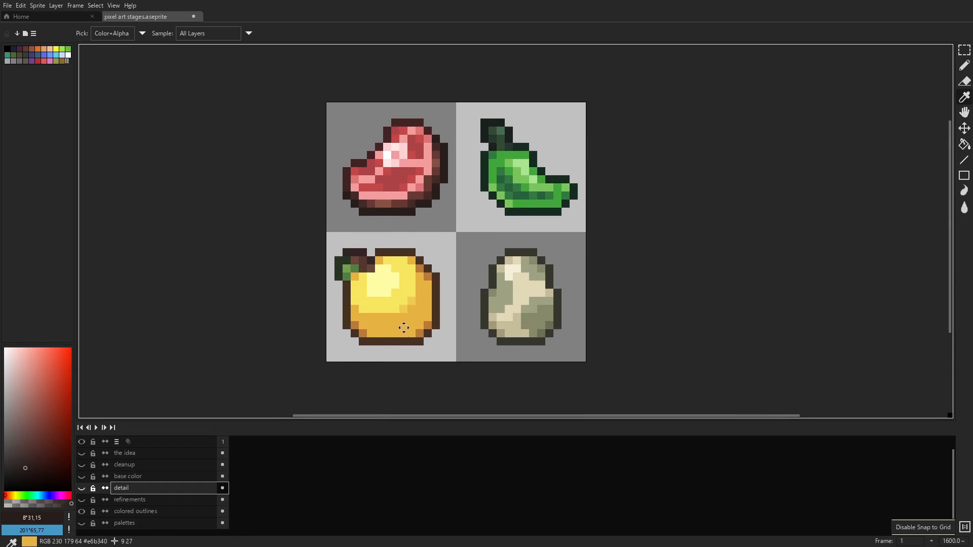
- Show the palettes layer and examine the row of palette colors above the green pepper
click(81, 522)
scroll(525, 310, up, 1)
drag(526, 310, 558, 359)
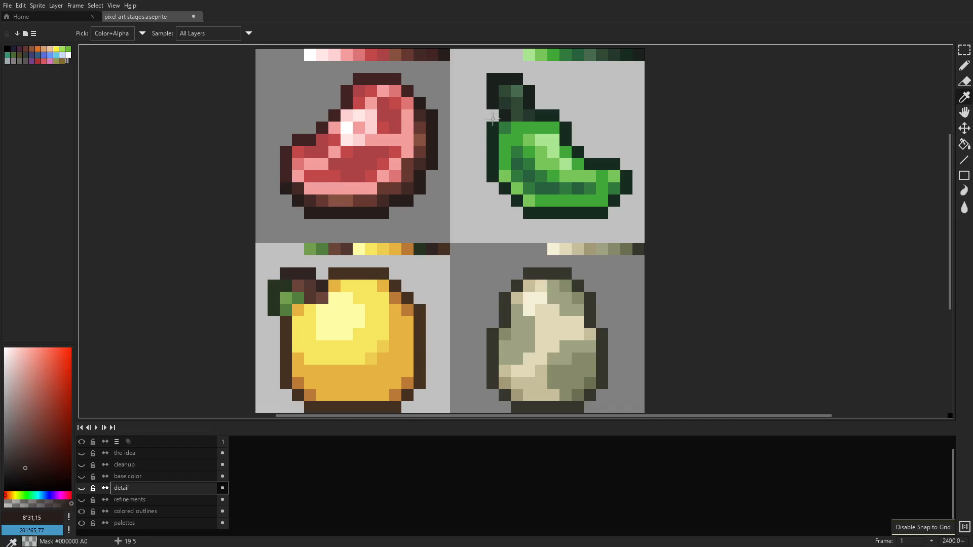
scroll(473, 206, up, 3)
scroll(698, 191, up, 1)
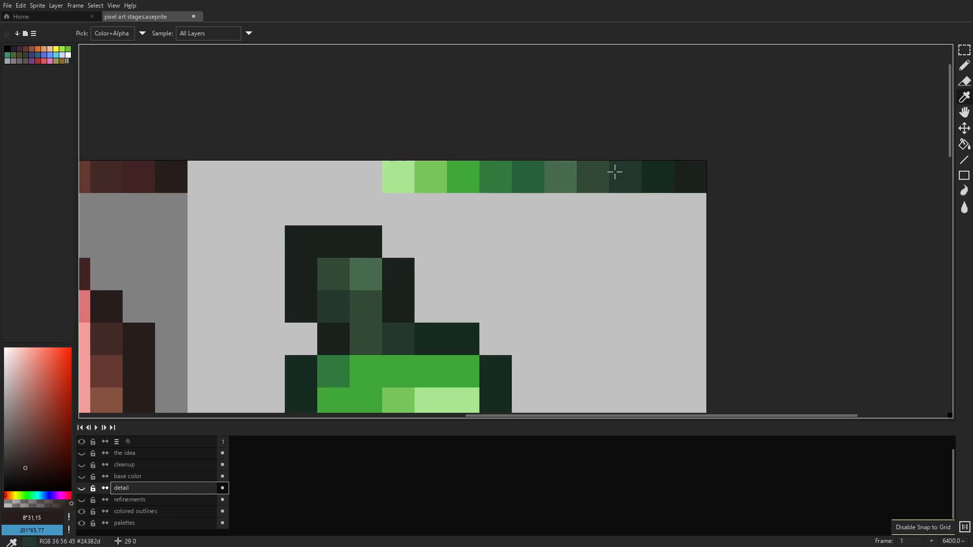
scroll(443, 177, down, 5)
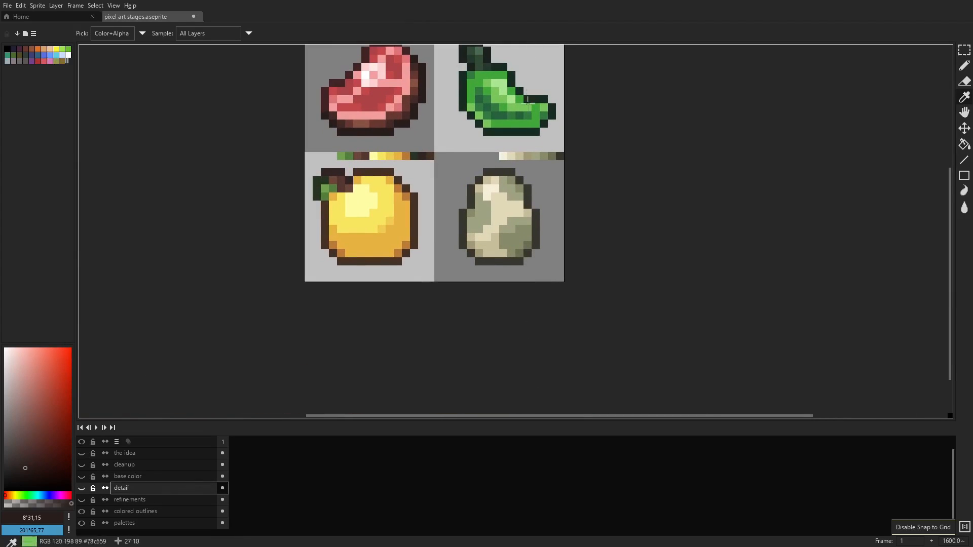
- Examine the palette rows above the egg, the yellow fruit and the meat against the shades used in each sprite
scroll(578, 173, up, 4)
key(m)
mouse_move(583, 171)
mouse_down()
mouse_move(580, 188)
mouse_move(577, 159)
mouse_up()
click(582, 163)
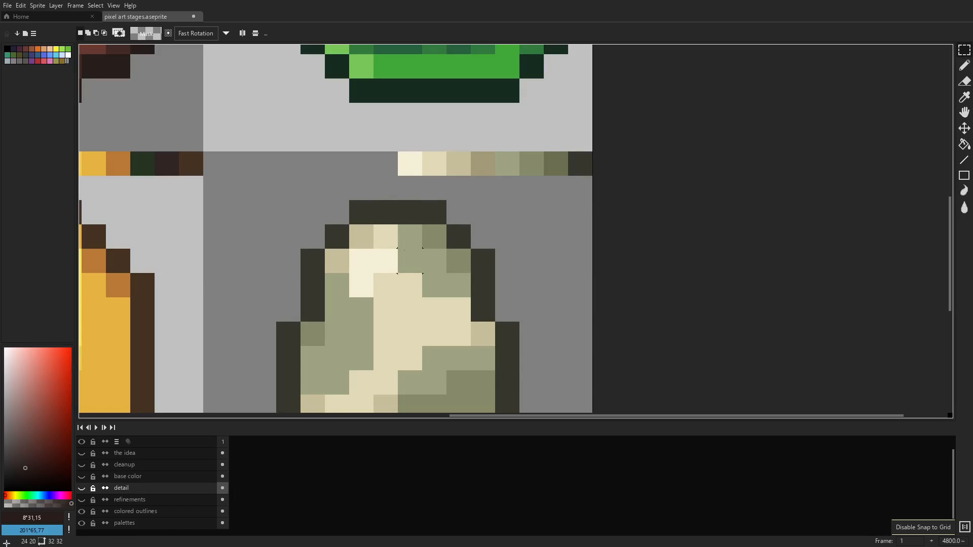
drag(410, 164, 704, 191)
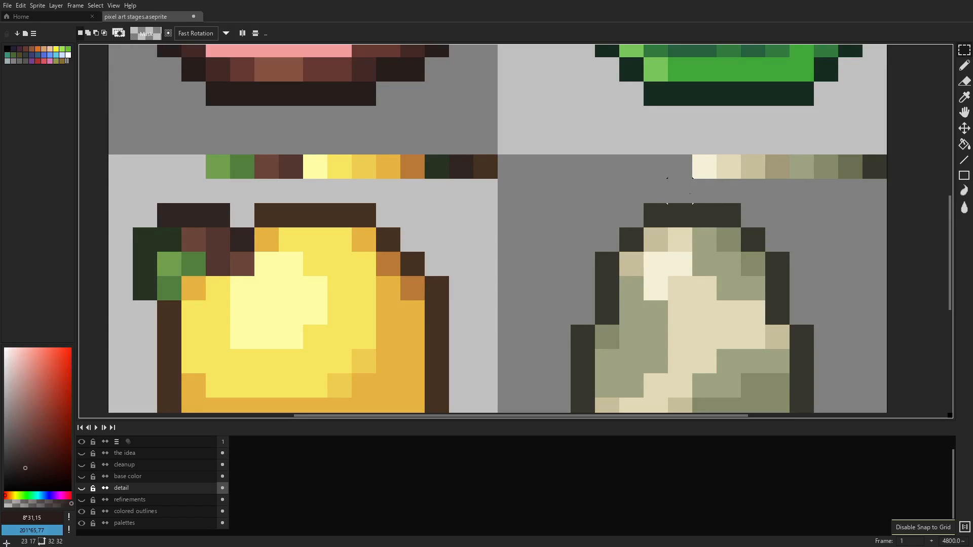
key(b)
drag(440, 176, 556, 191)
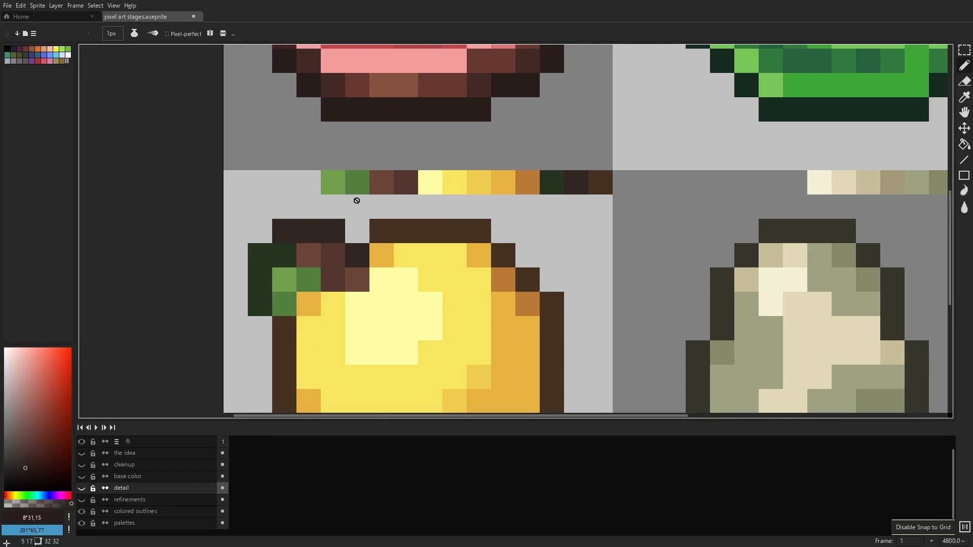
scroll(347, 195, up, 10)
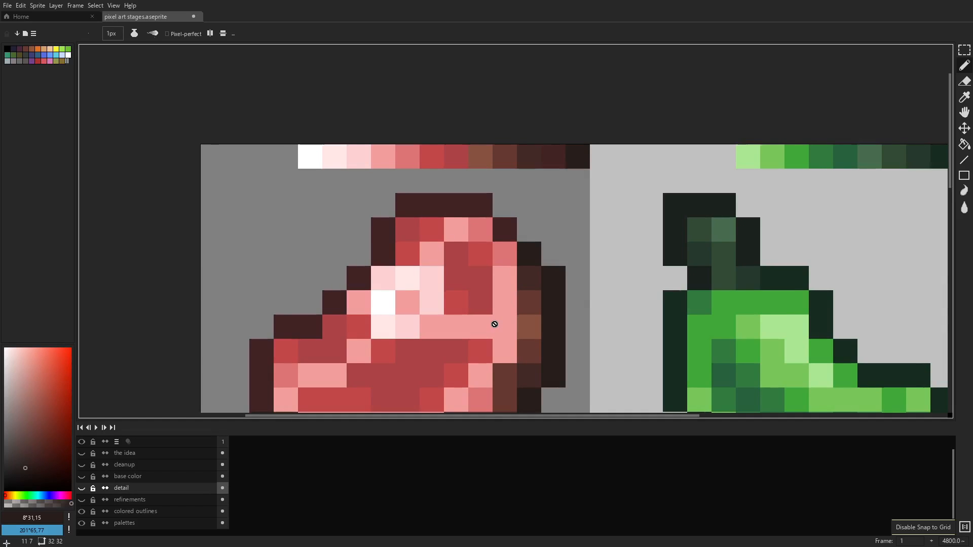
- Hide the timeline and frame all four finished sprites with their palette rows in the canvas
scroll(511, 243, down, 3)
drag(528, 224, 496, 93)
scroll(493, 116, up, 1)
key(Tab)
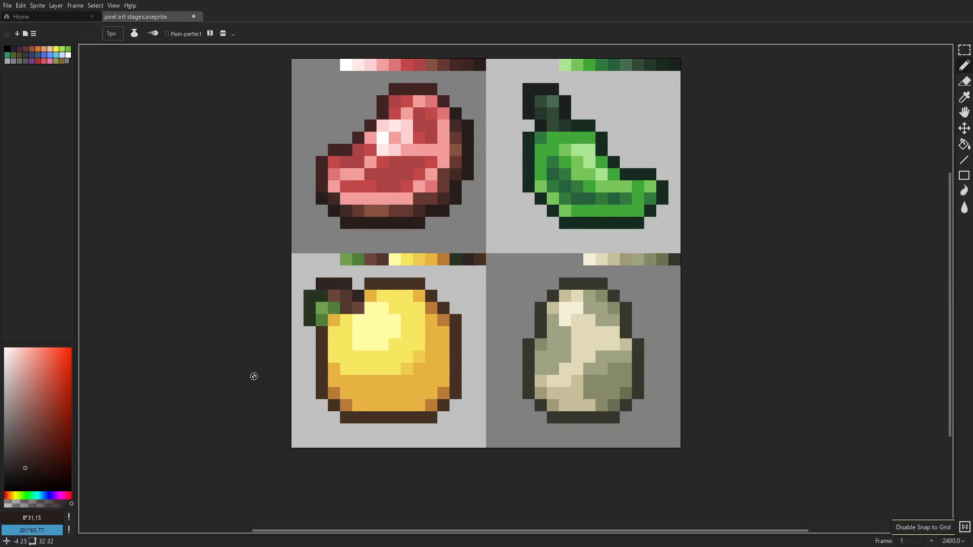
drag(560, 173, 546, 215)
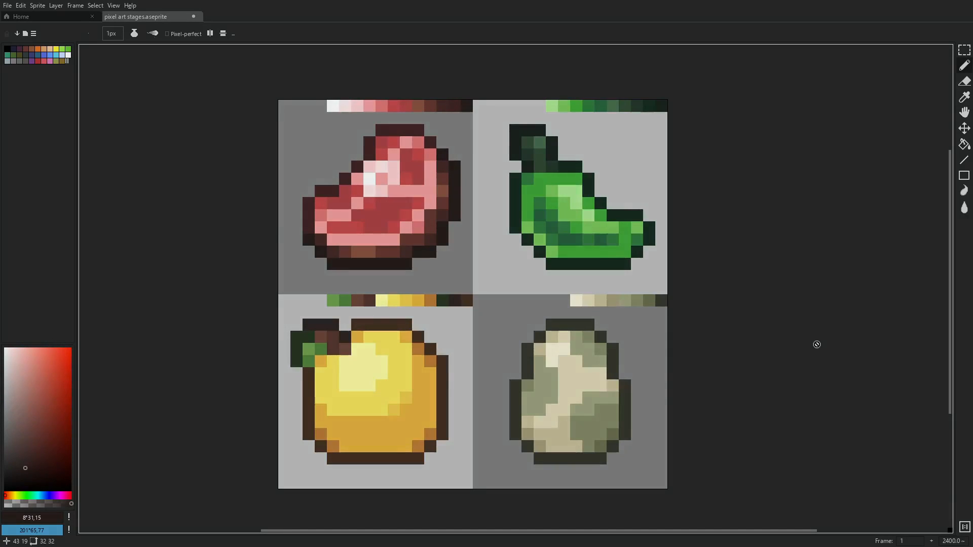
drag(742, 362, 744, 352)
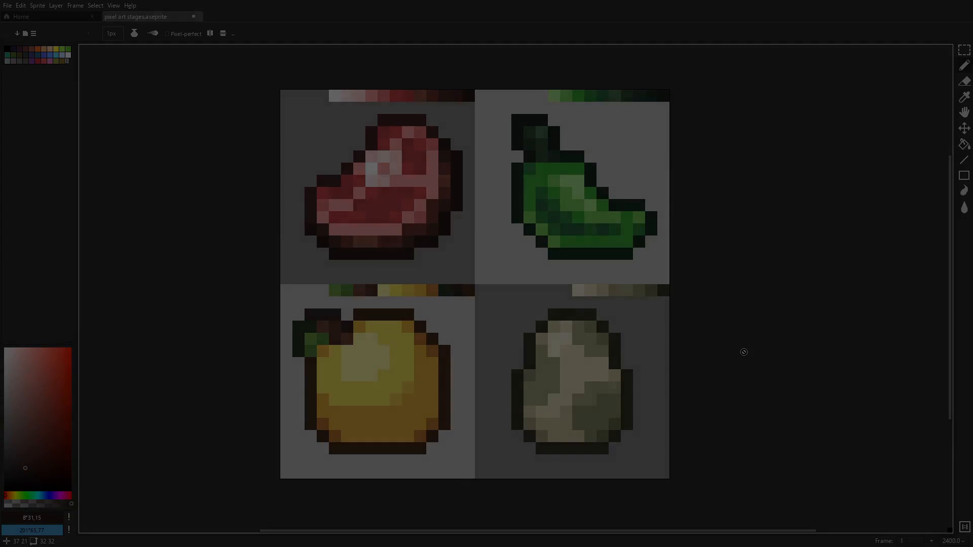